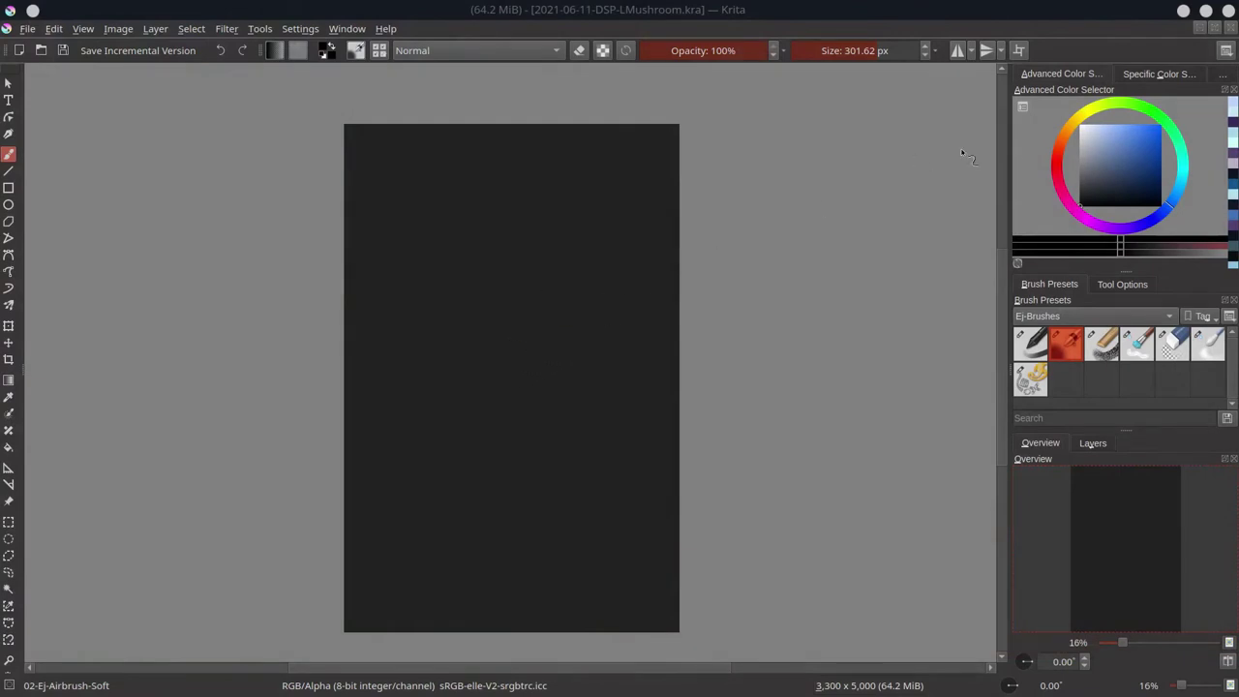
Airbrush light blue-grey diagonal sky strokes across the top of the canvas.
left_click(1097, 146)
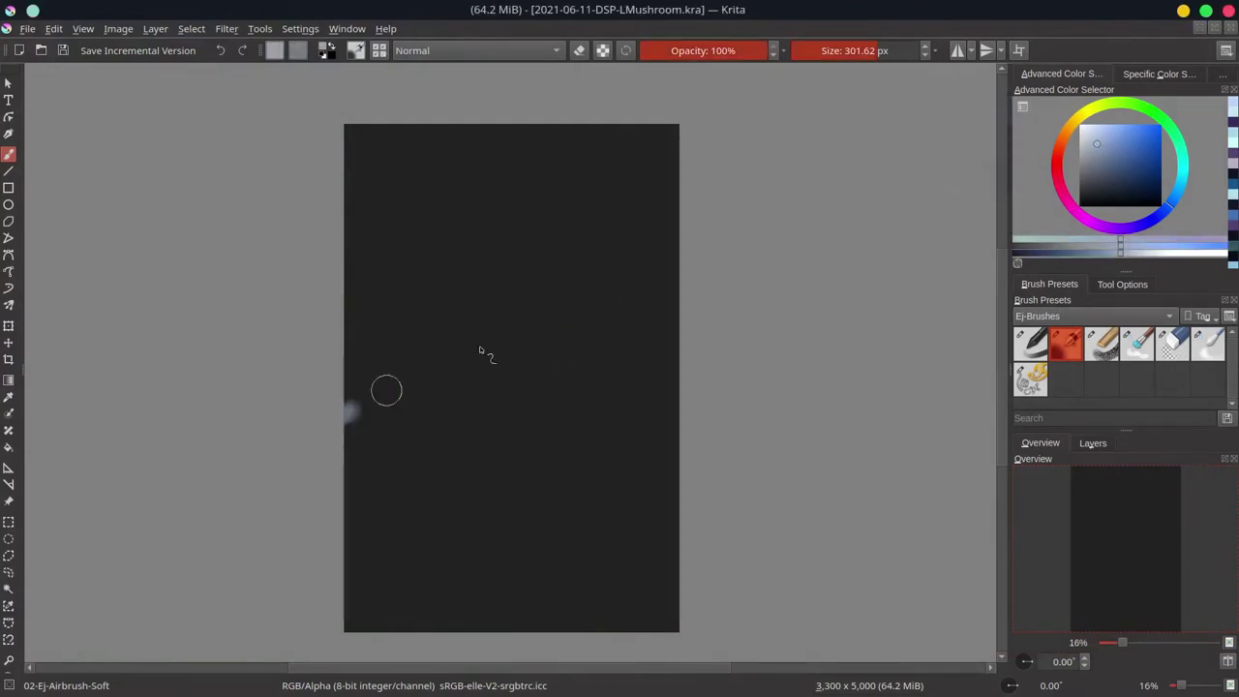
left_click_drag(346, 410, 678, 264)
left_click_drag(349, 358, 679, 218)
mouse_move(376, 125)
left_mouse_down()
mouse_move(368, 207)
mouse_move(409, 241)
mouse_move(455, 361)
mouse_move(557, 281)
mouse_move(609, 167)
mouse_move(635, 199)
mouse_move(650, 112)
mouse_move(503, 208)
mouse_move(442, 315)
mouse_move(401, 172)
left_mouse_up()
mouse_move(413, 252)
left_mouse_down()
mouse_move(365, 227)
mouse_move(354, 137)
mouse_move(368, 138)
mouse_move(367, 181)
mouse_move(561, 180)
mouse_move(586, 202)
mouse_move(604, 265)
mouse_move(531, 349)
mouse_move(650, 350)
mouse_move(856, 266)
left_mouse_up()
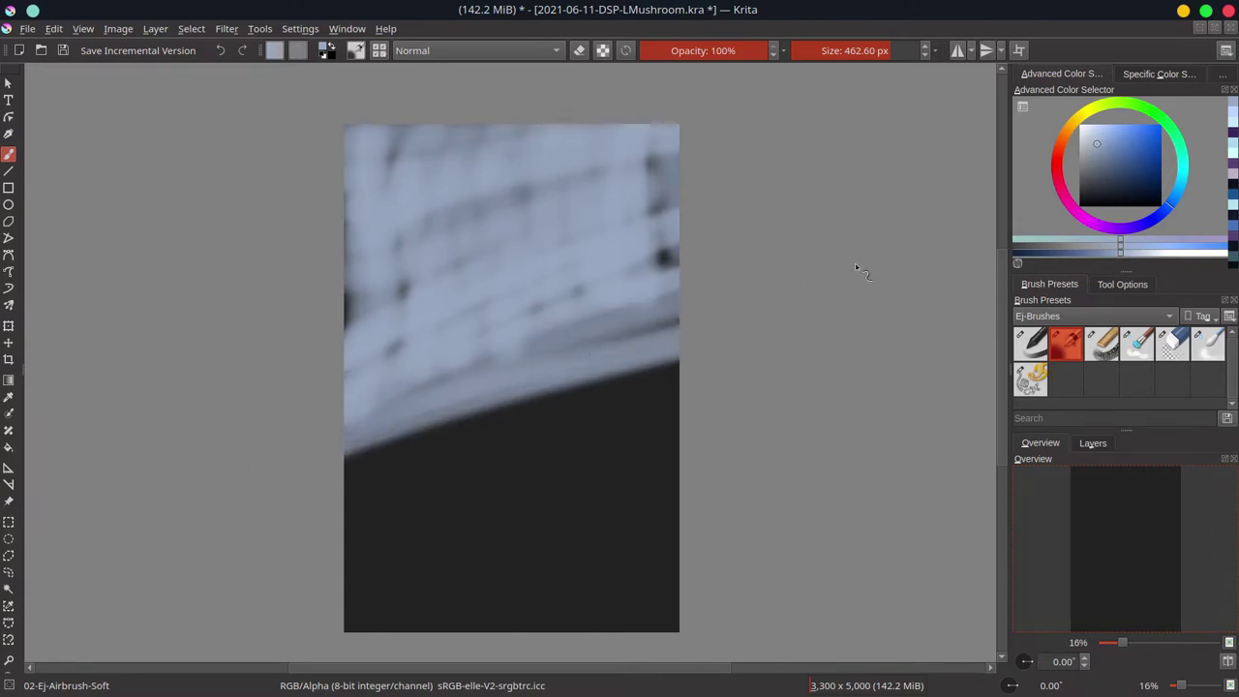
left_click_drag(1159, 162, 1158, 117)
Airbrush mid green grass over the lower canvas, then add near-black shadow streaks.
left_click(1137, 169)
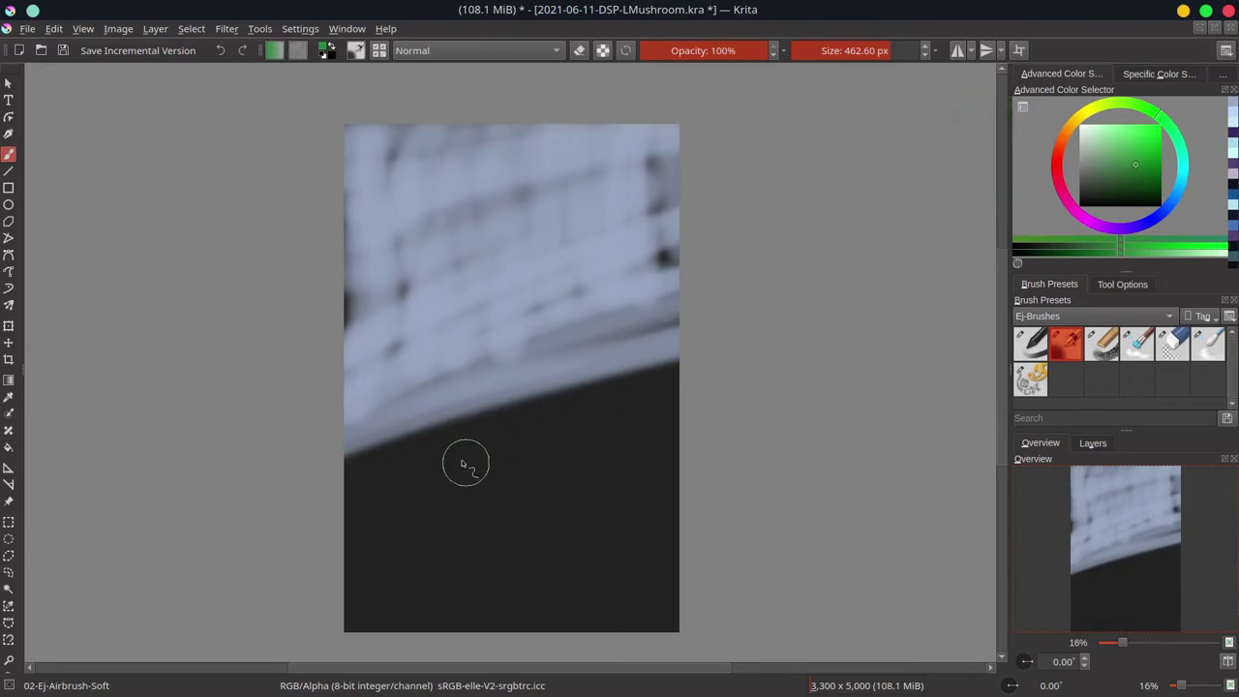
mouse_move(405, 433)
left_mouse_down()
mouse_move(387, 475)
mouse_move(484, 448)
mouse_move(629, 379)
mouse_move(604, 335)
mouse_move(630, 451)
mouse_move(492, 414)
mouse_move(325, 480)
mouse_move(354, 552)
mouse_move(498, 507)
mouse_move(384, 614)
mouse_move(419, 625)
left_mouse_up()
mouse_move(501, 578)
left_mouse_down()
mouse_move(649, 492)
mouse_move(416, 619)
left_mouse_up()
left_click_drag(1112, 194, 1110, 203)
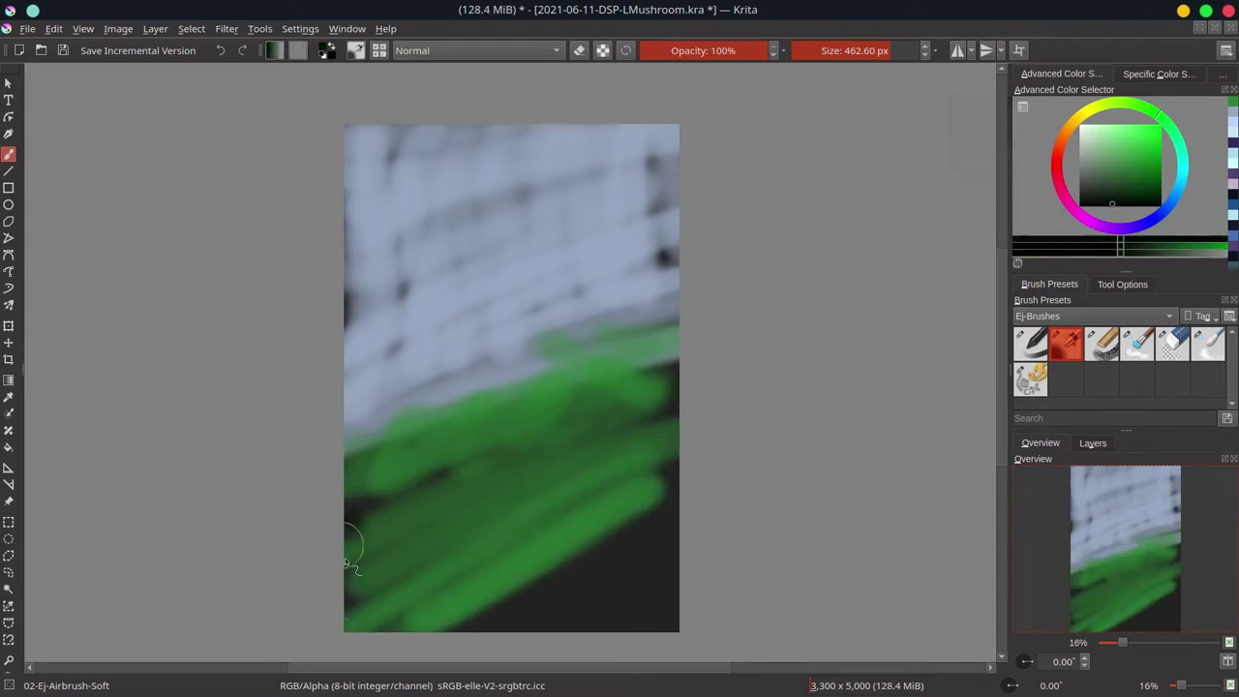
mouse_move(344, 557)
left_mouse_down()
mouse_move(436, 506)
mouse_move(437, 542)
mouse_move(293, 542)
mouse_move(625, 478)
mouse_move(626, 514)
mouse_move(564, 605)
left_mouse_up()
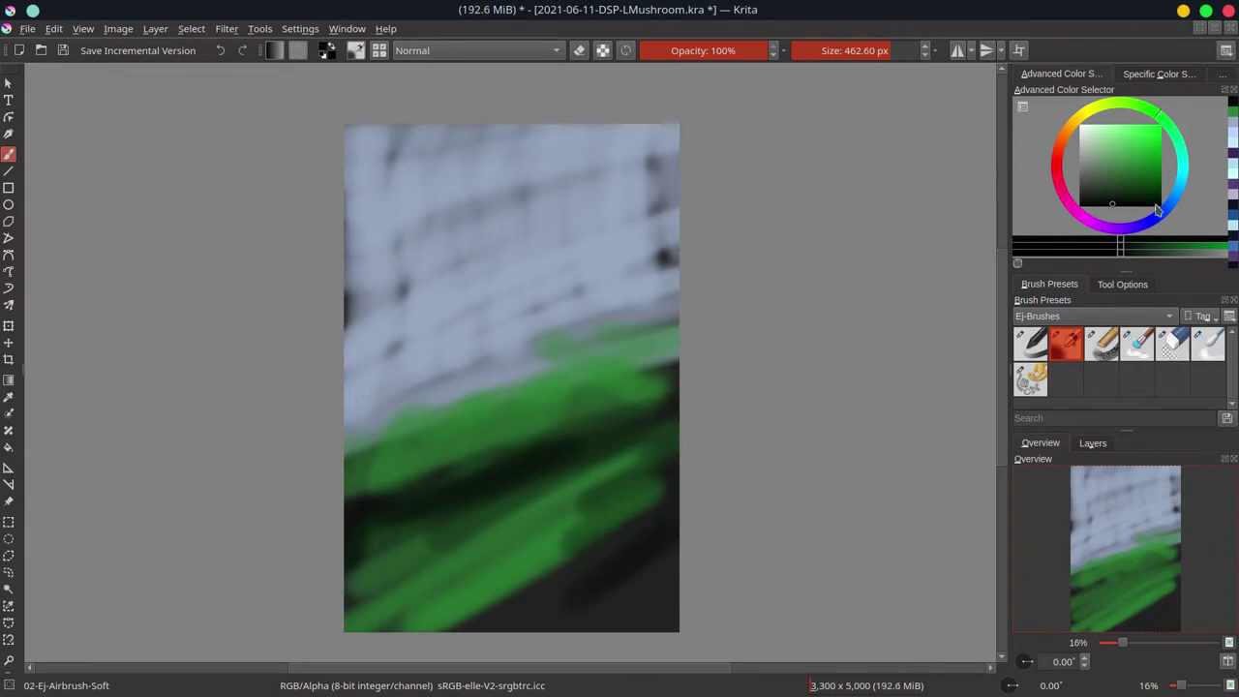
Repaint green over the bottom band and right edge, then shrink the brush to about 376 px.
left_click_drag(1113, 179, 1142, 161)
mouse_move(648, 498)
left_mouse_down()
mouse_move(672, 589)
mouse_move(620, 561)
left_mouse_up()
mouse_move(724, 523)
left_mouse_down()
mouse_move(583, 655)
mouse_move(638, 619)
mouse_move(348, 562)
mouse_move(466, 517)
left_mouse_up()
mouse_move(556, 498)
left_mouse_down()
mouse_move(649, 414)
mouse_move(668, 378)
left_mouse_up()
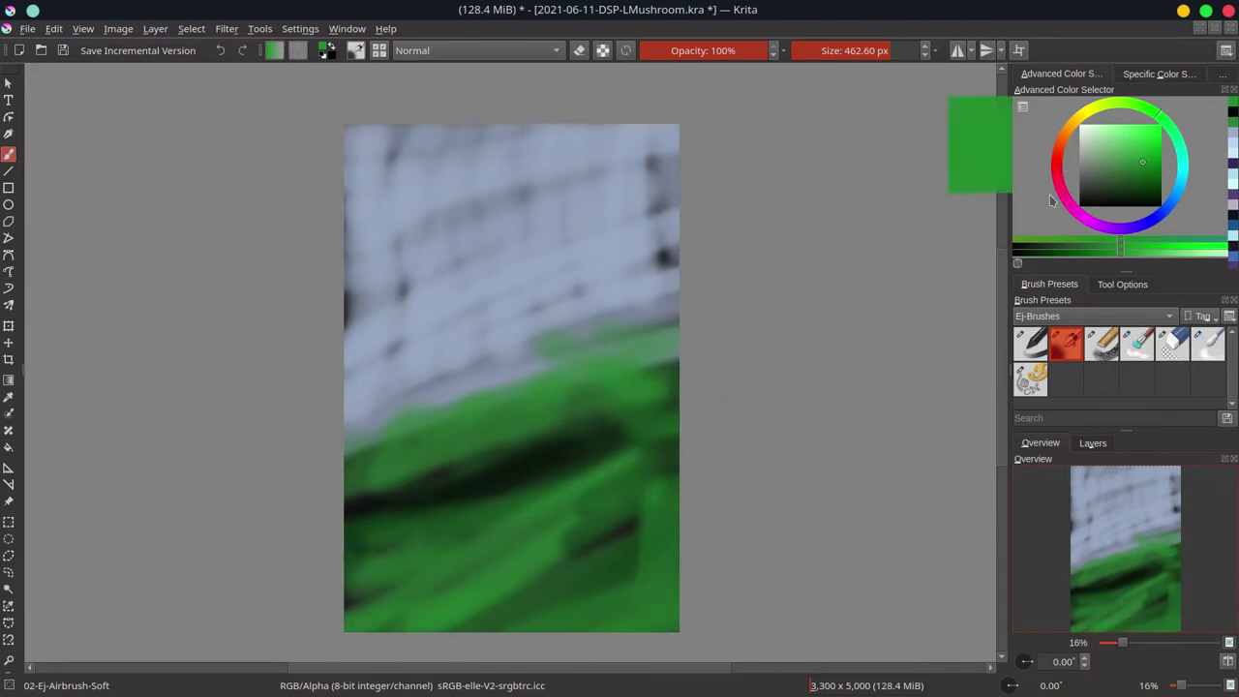
left_click_drag(525, 366, 513, 365)
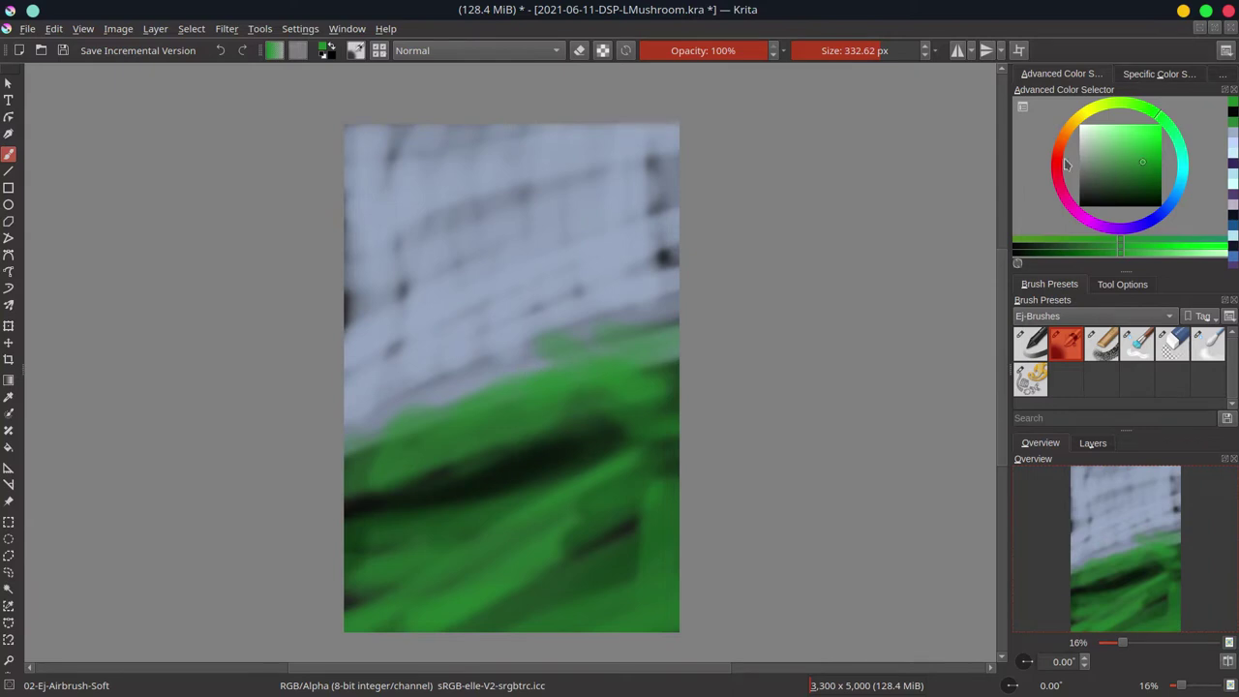
Paint a soft red mushroom cap and stem, then thin orange-brown strands around it at ~152 px.
left_click(1064, 164)
mouse_move(584, 376)
left_mouse_down()
mouse_move(508, 392)
mouse_move(545, 407)
mouse_move(561, 487)
mouse_move(499, 532)
left_mouse_up()
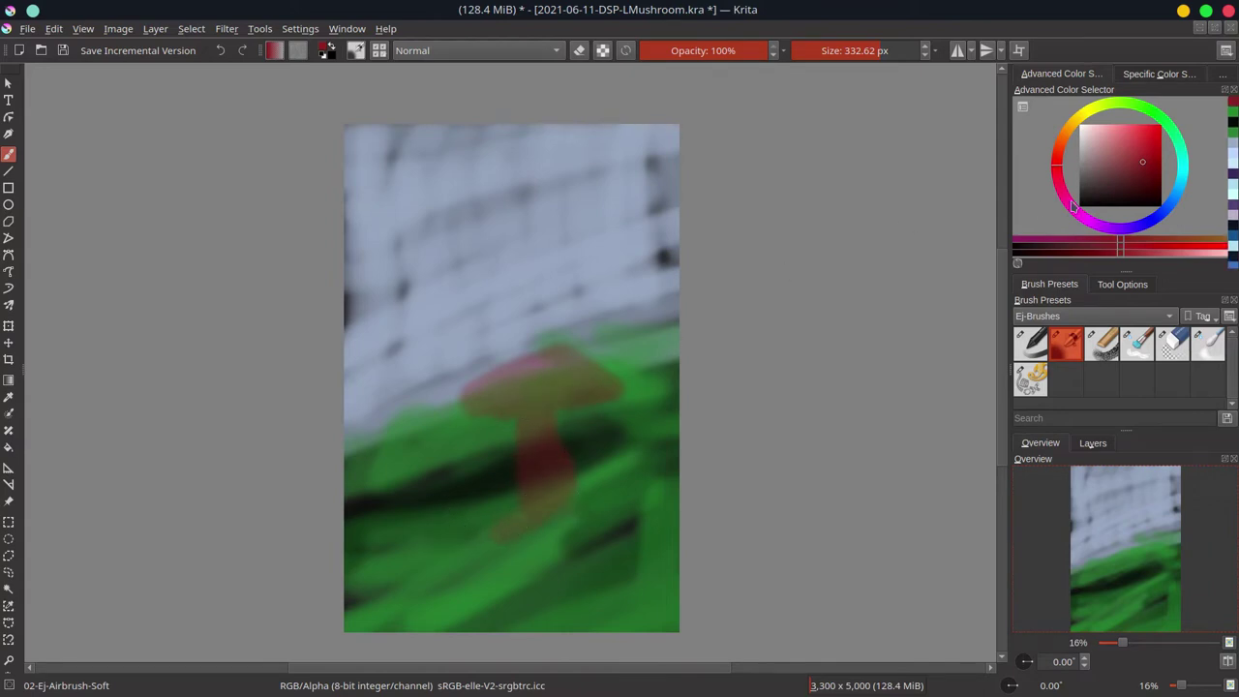
left_click_drag(1072, 206, 1054, 147)
left_click(1119, 169)
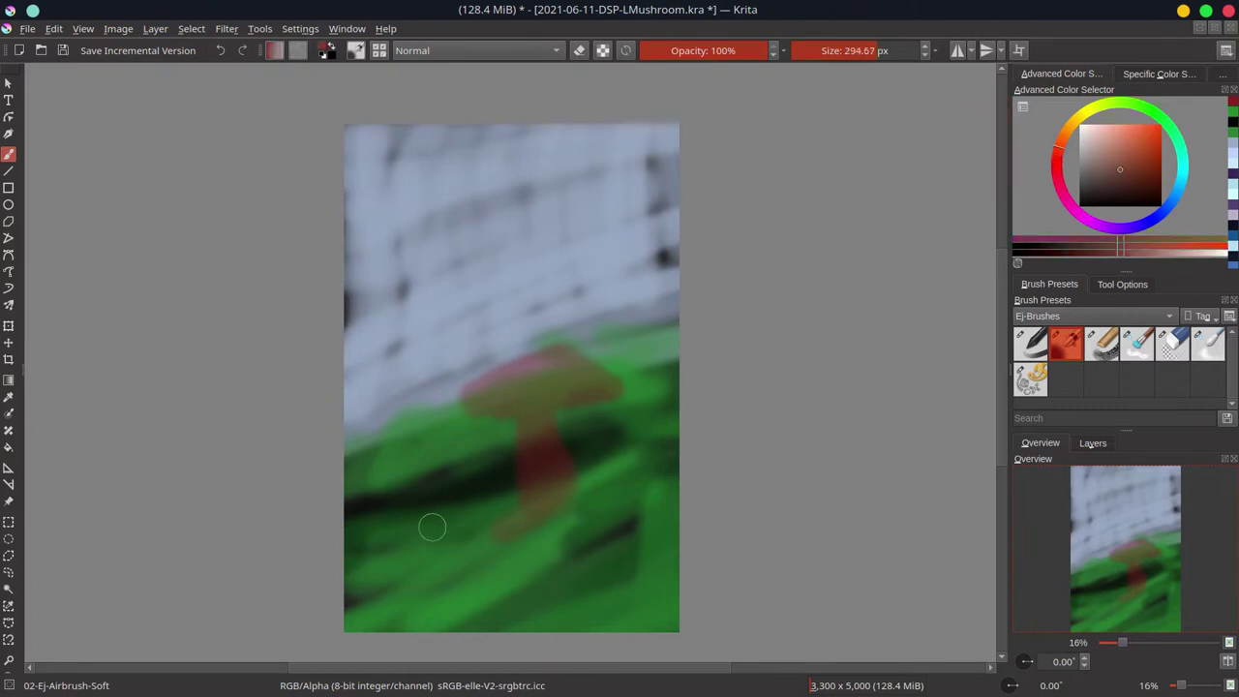
key("bracketleft")
key("bracketleft")
left_click_drag(388, 553, 484, 494)
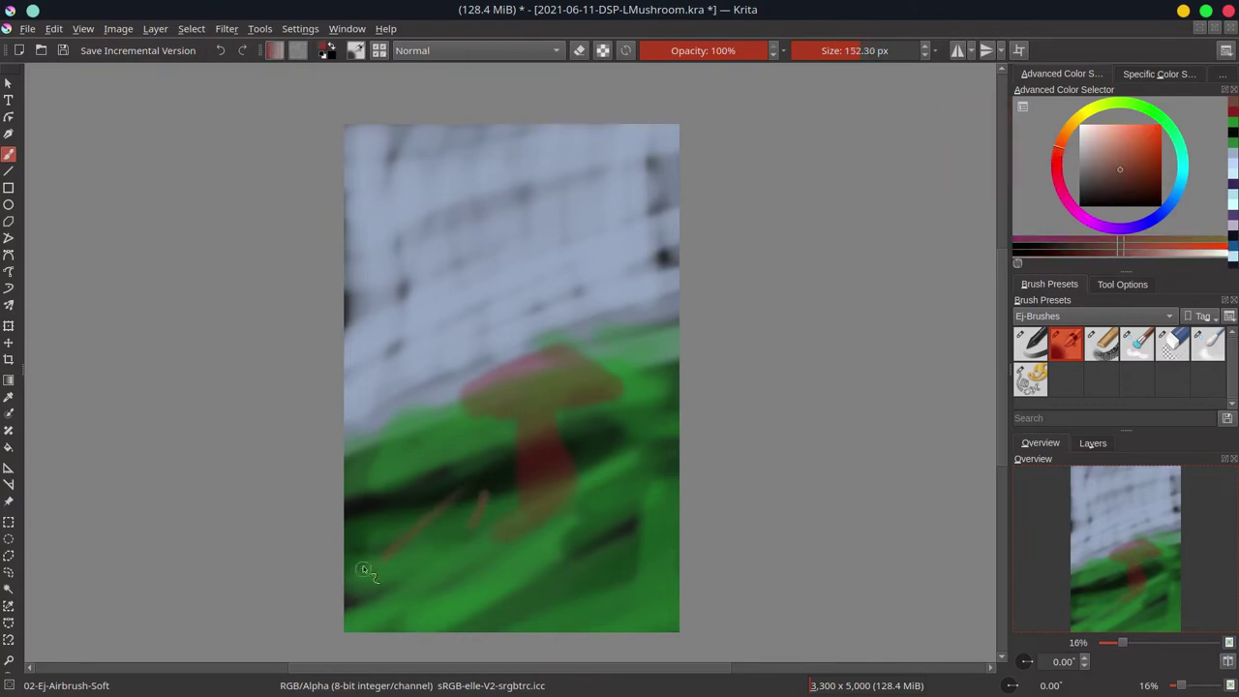
left_click_drag(383, 531, 429, 484)
left_click_drag(498, 447, 474, 515)
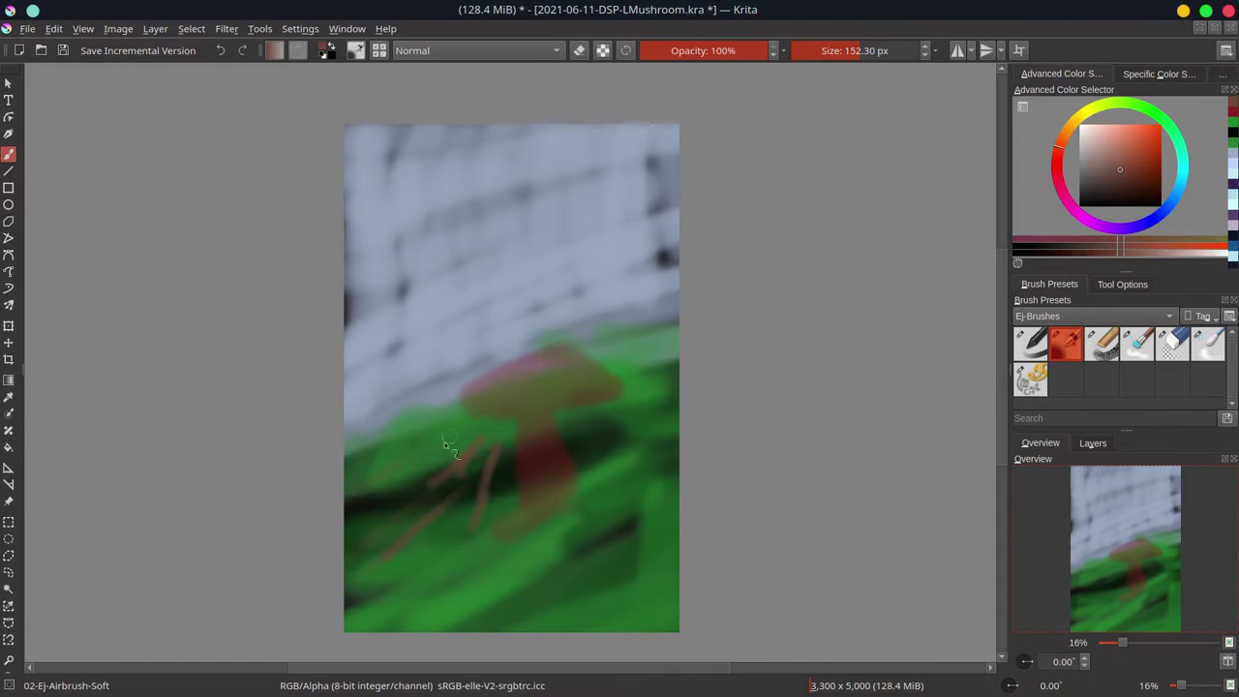
left_click_drag(592, 421, 615, 447)
Switch to a dark green and enlarge the brush for broad foliage strokes.
left_click_drag(1171, 142, 1159, 114)
left_click(1134, 191)
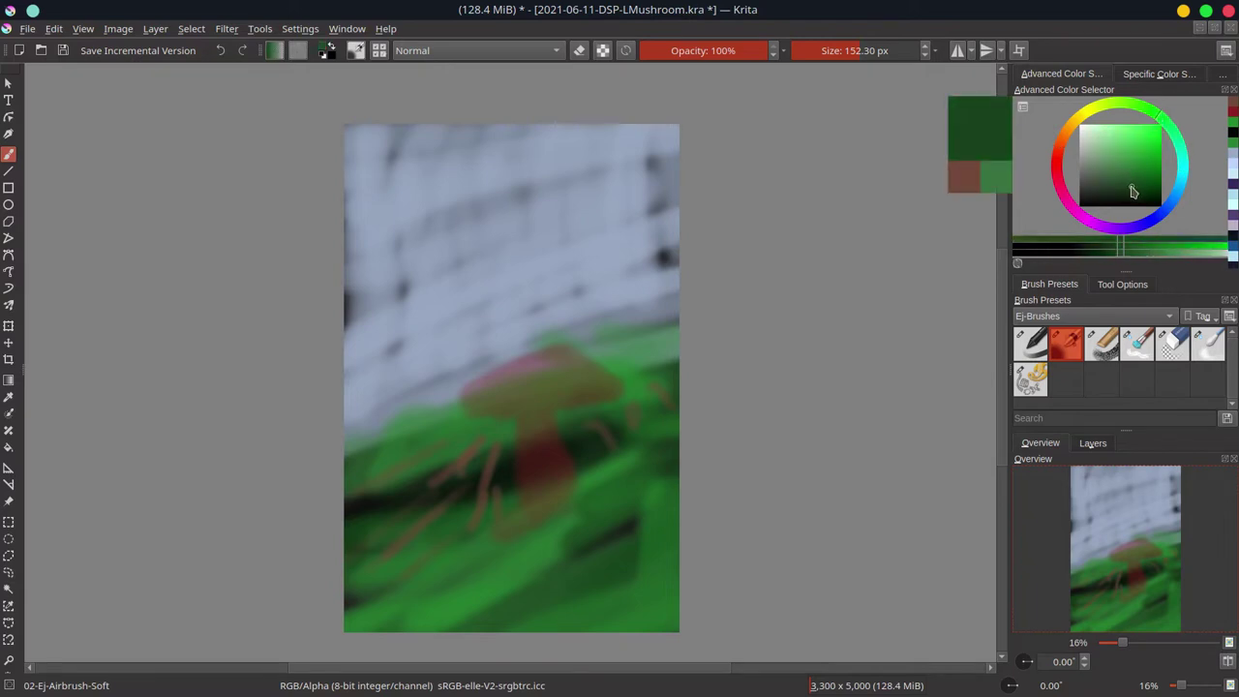
key("bracketright")
key("bracketright")
key("bracketright")
key("bracketright")
key("bracketright")
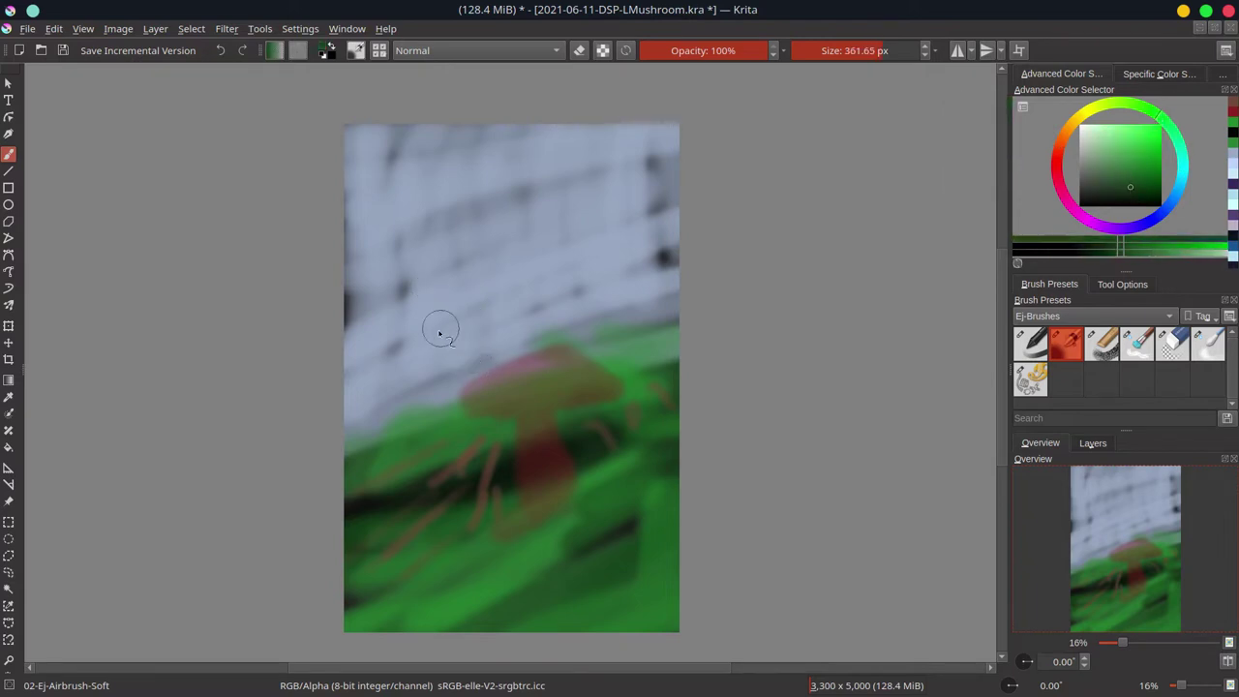
Dab dark green foliage blotches across the background, darkening the right-middle light areas.
mouse_move(437, 326)
left_mouse_down()
mouse_move(448, 326)
mouse_move(436, 348)
mouse_move(455, 253)
mouse_move(449, 289)
mouse_move(401, 330)
mouse_move(451, 372)
mouse_move(431, 290)
mouse_move(441, 252)
mouse_move(465, 227)
mouse_move(462, 207)
mouse_move(377, 130)
mouse_move(408, 167)
mouse_move(346, 313)
mouse_move(420, 320)
mouse_move(366, 408)
mouse_move(400, 410)
mouse_move(523, 324)
mouse_move(505, 300)
mouse_move(533, 175)
mouse_move(528, 99)
mouse_move(505, 344)
left_mouse_up()
key("bracketright")
key("bracketright")
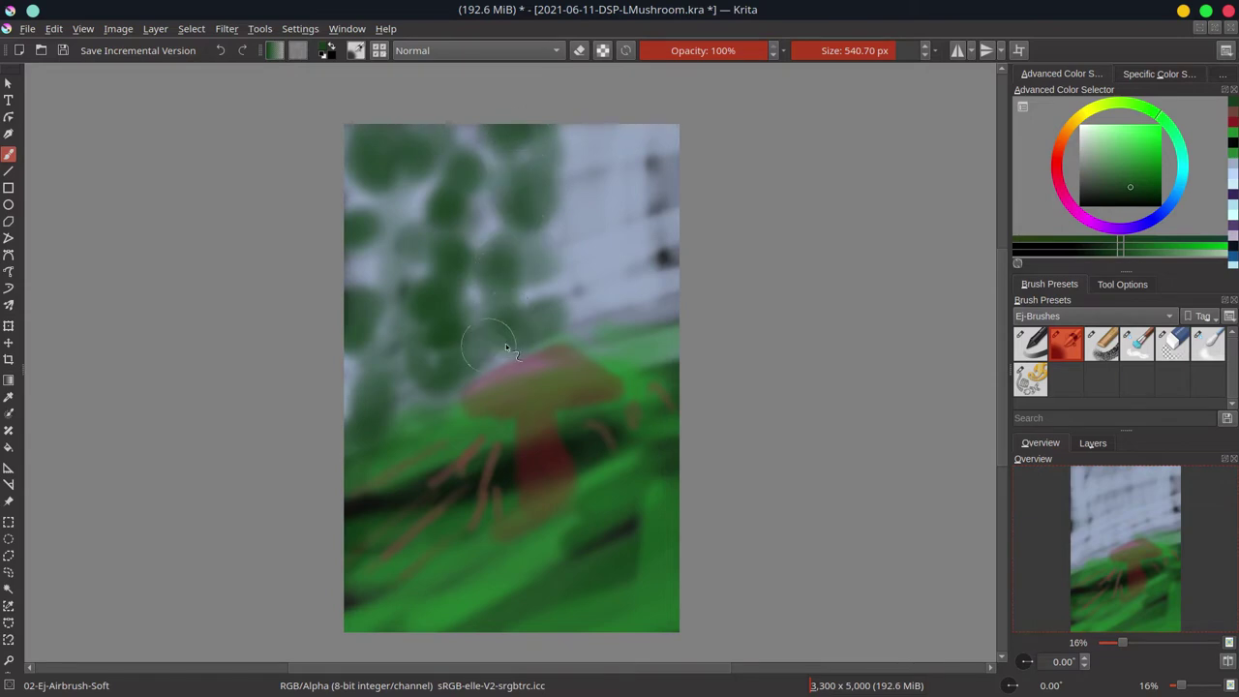
mouse_move(588, 244)
left_mouse_down()
mouse_move(592, 130)
mouse_move(597, 277)
left_mouse_up()
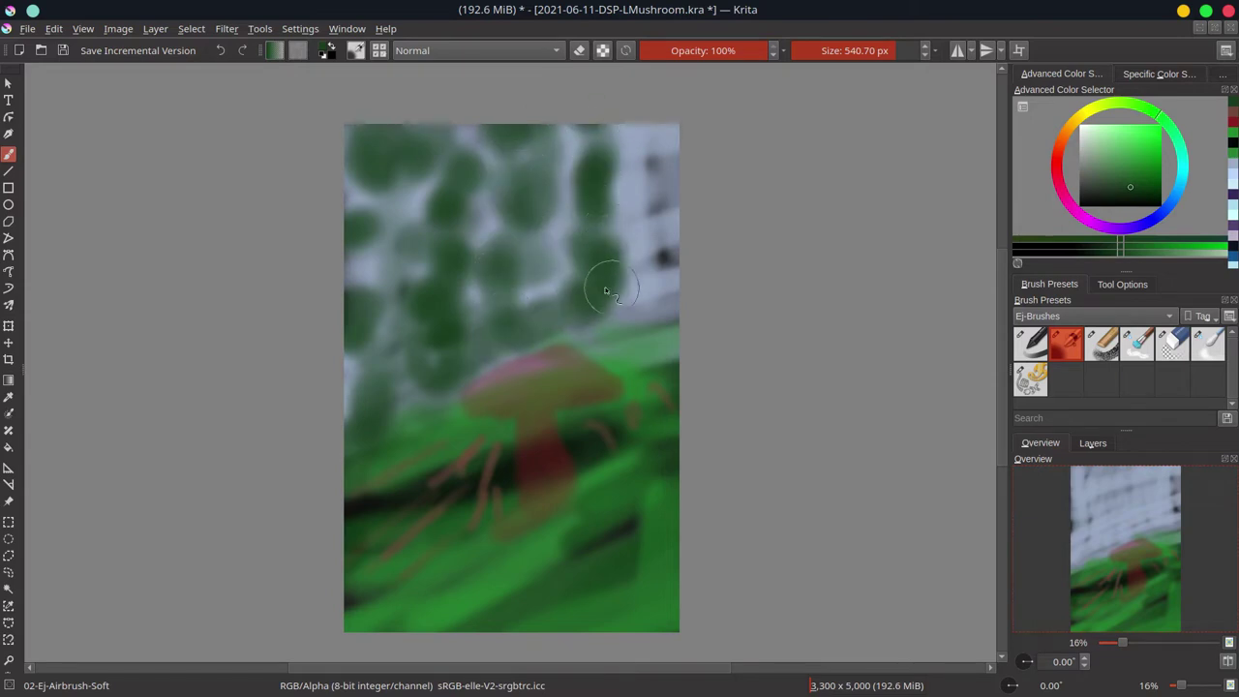
mouse_move(565, 338)
left_mouse_down()
mouse_move(658, 300)
mouse_move(503, 354)
left_mouse_up()
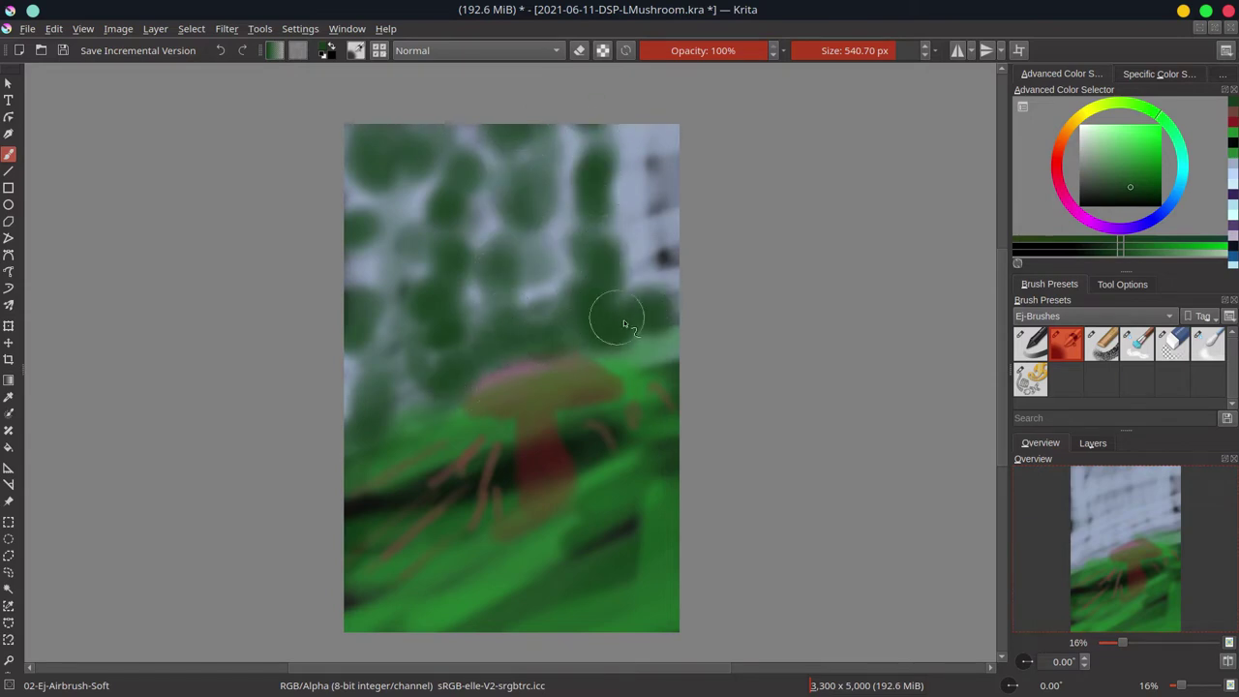
mouse_move(614, 313)
left_mouse_down()
mouse_move(619, 145)
mouse_move(668, 136)
mouse_move(645, 298)
mouse_move(514, 307)
left_mouse_up()
left_click(513, 308)
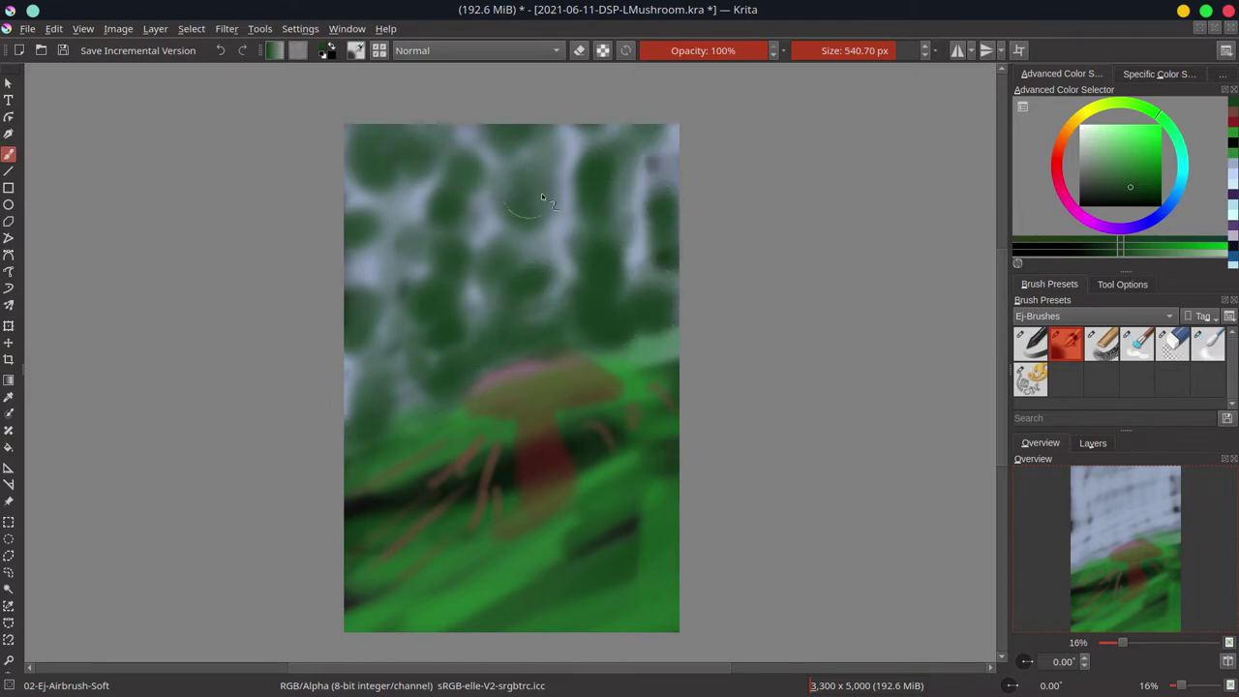
Add lighter green dabs along the left edge and across the top at about 410 px.
left_click(1123, 181)
key("bracketleft")
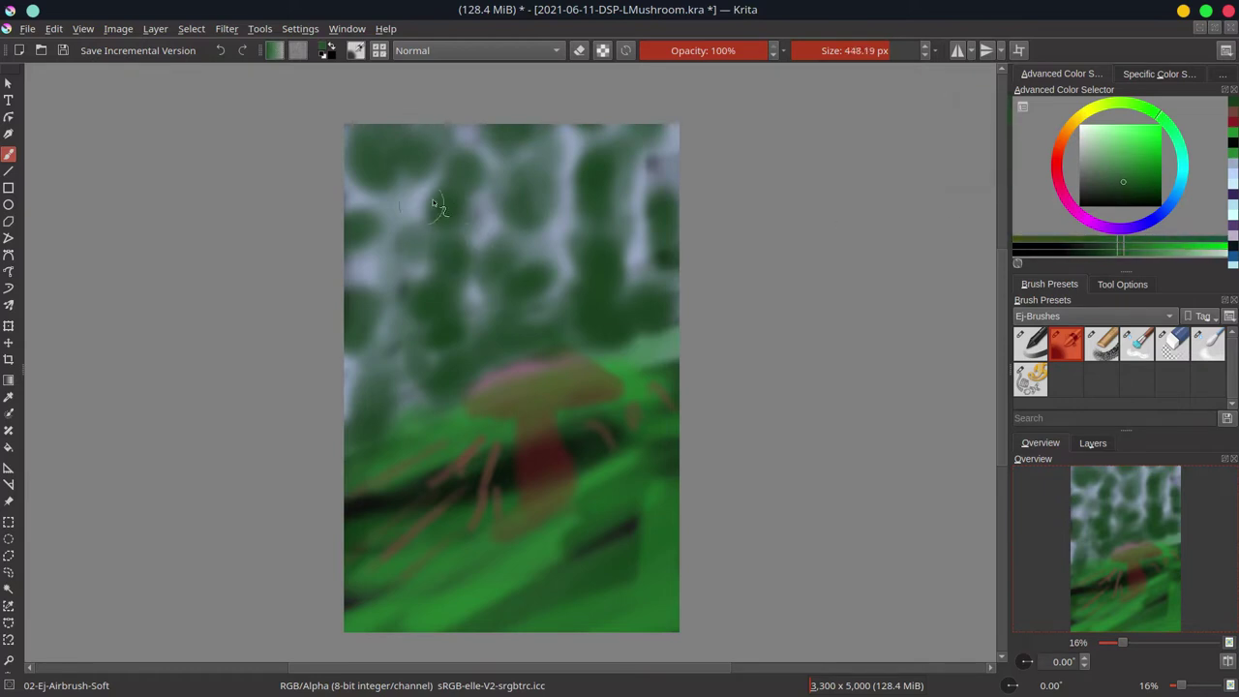
left_click_drag(434, 204, 471, 192)
left_click(1119, 165)
key("bracketleft")
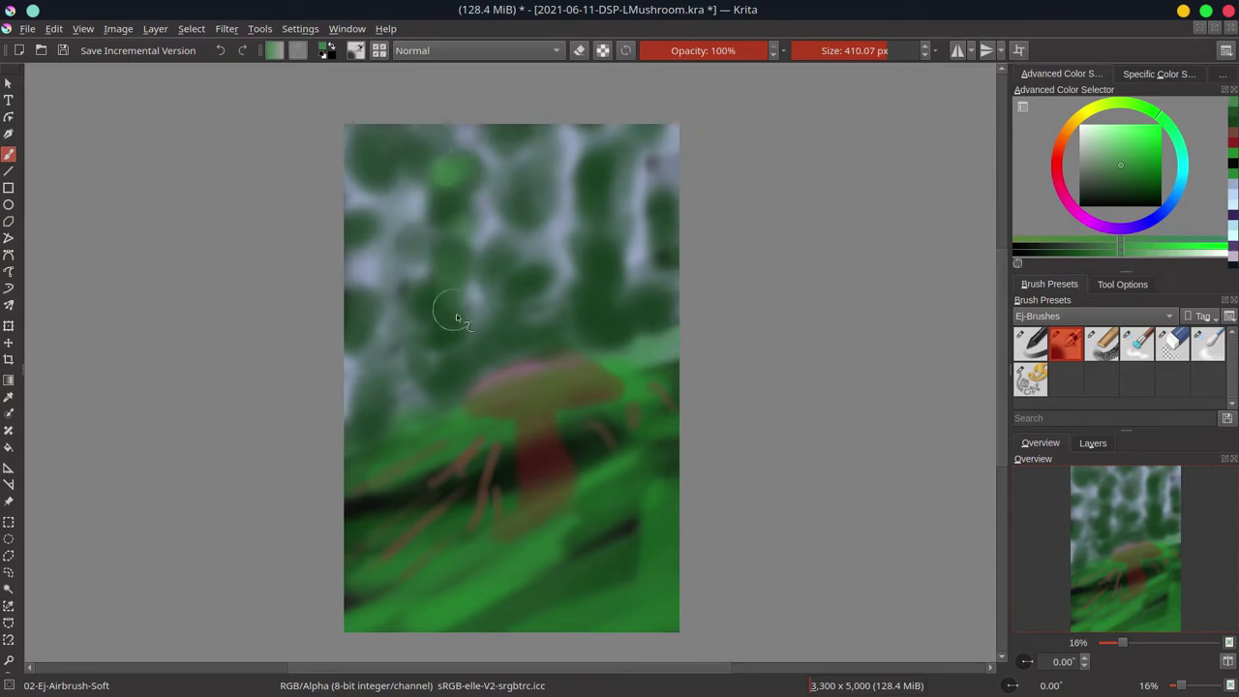
left_click_drag(380, 385, 366, 401)
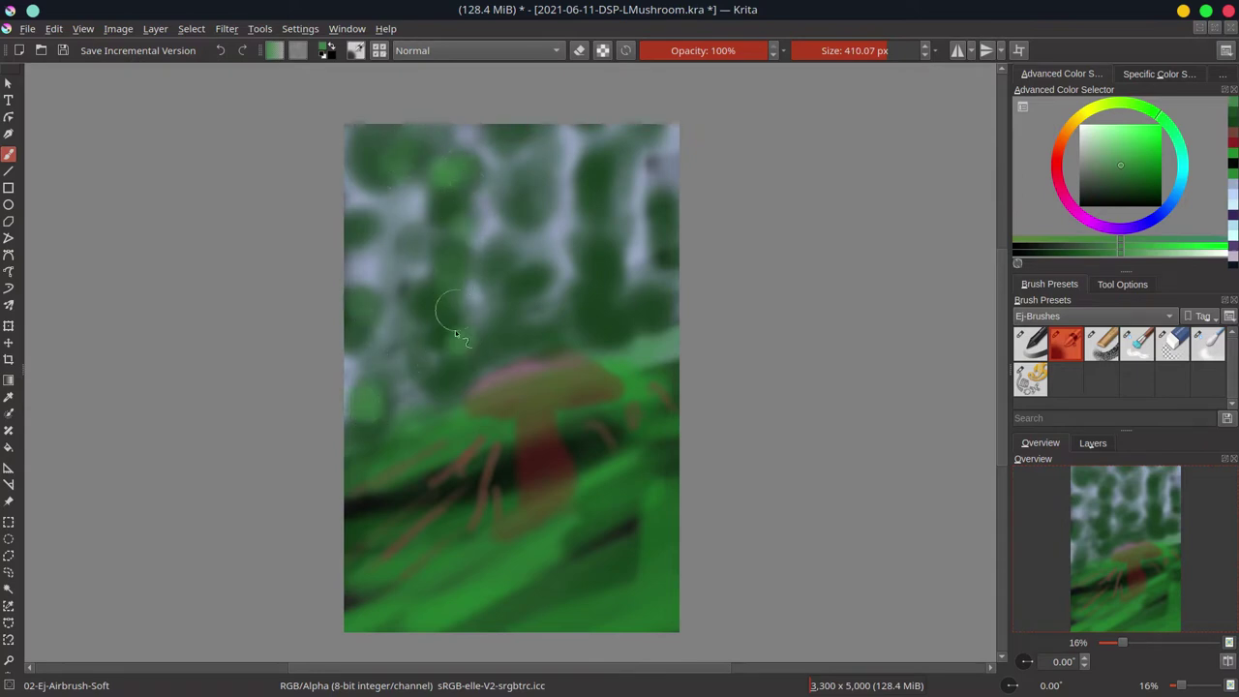
left_click_drag(384, 278, 389, 256)
left_click(414, 205)
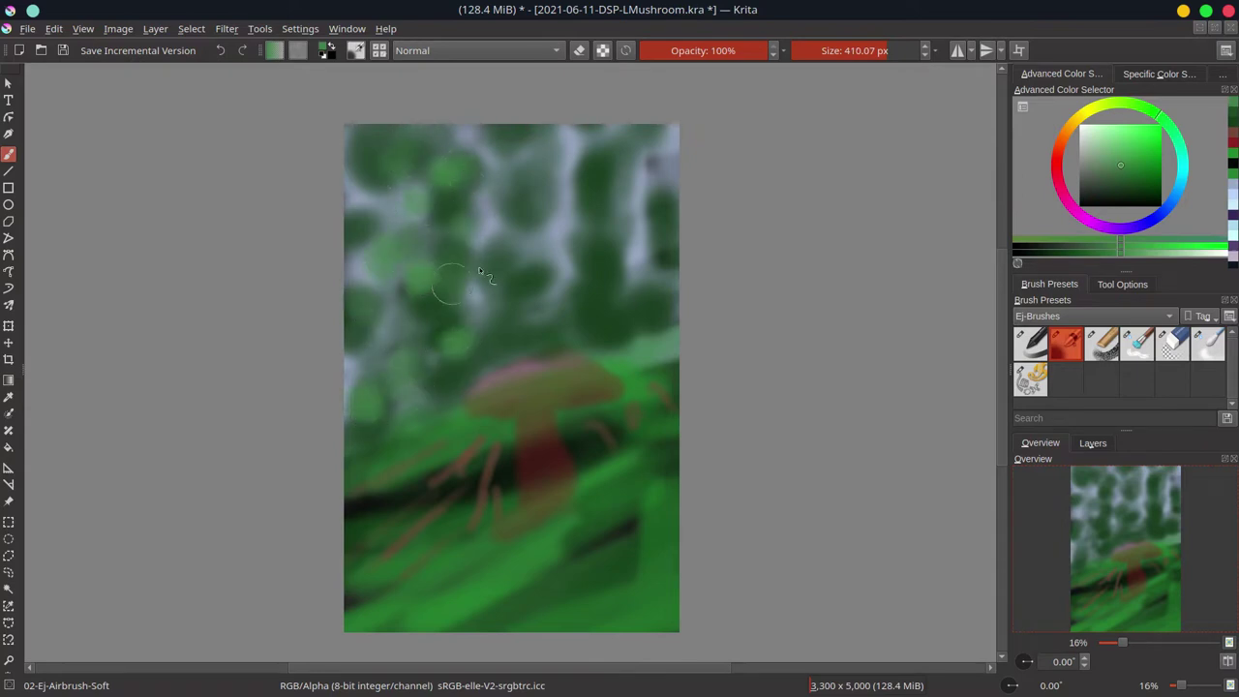
left_click_drag(626, 201, 629, 164)
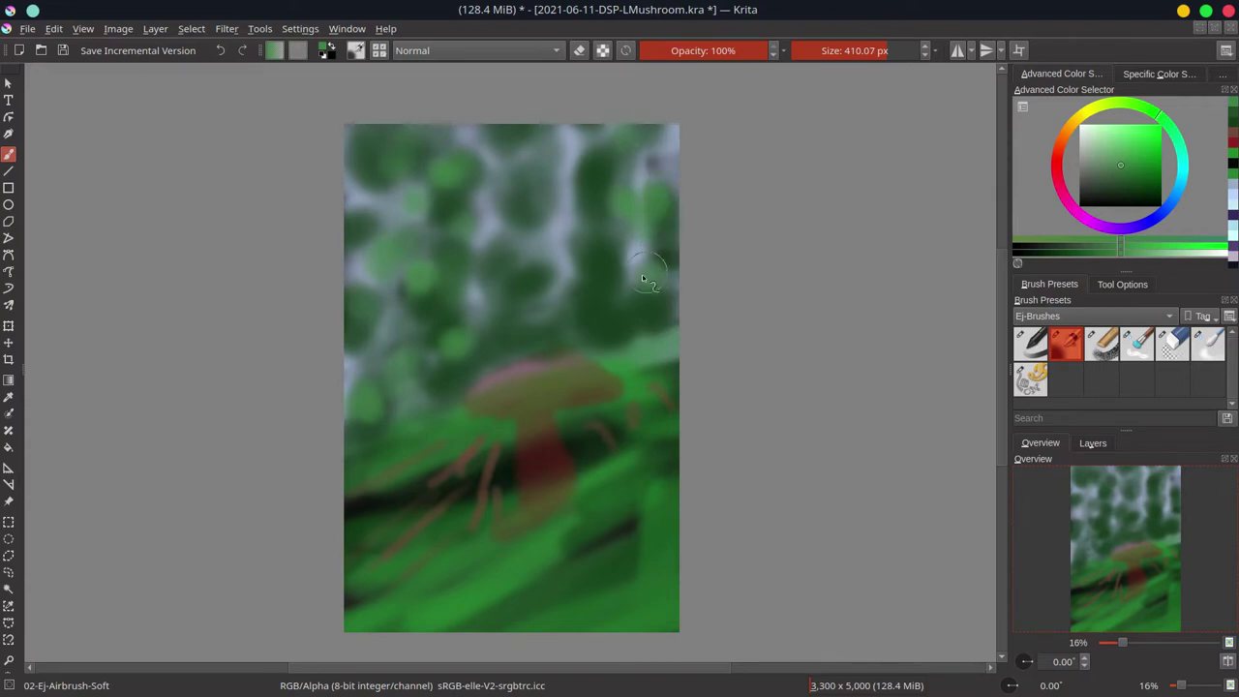
Paint dark red tree trunks on the left and right of the background.
left_click(1055, 174)
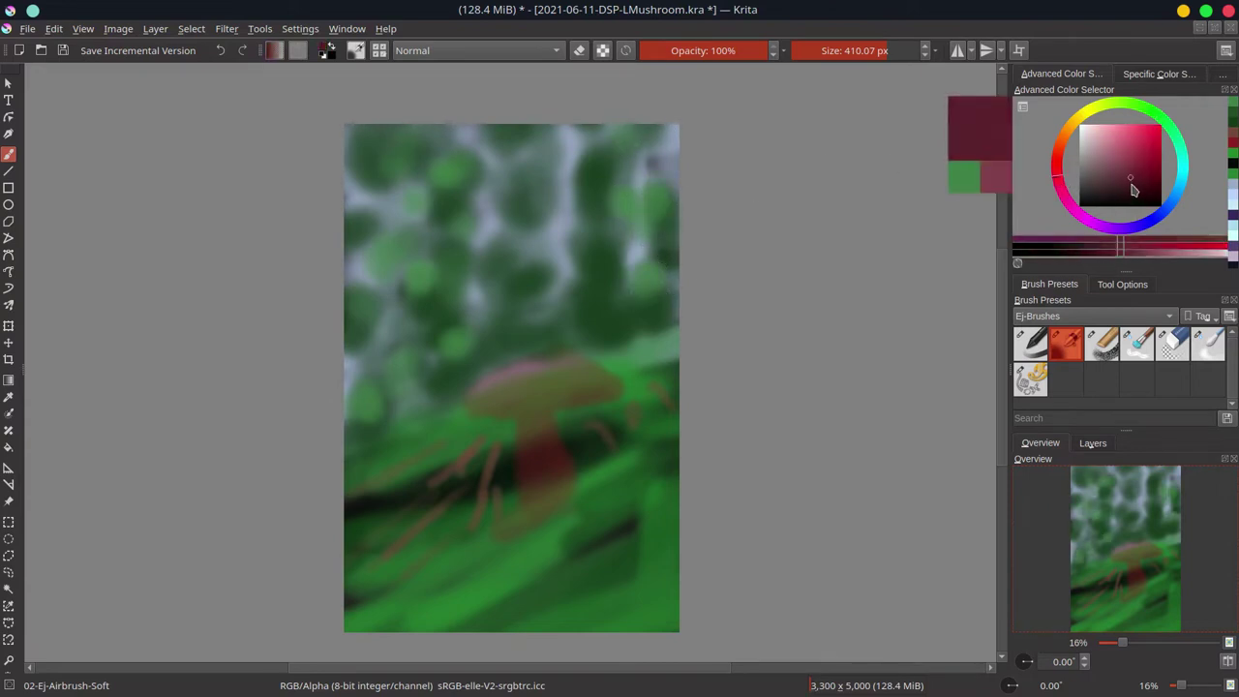
left_click(1131, 188)
key("bracketleft")
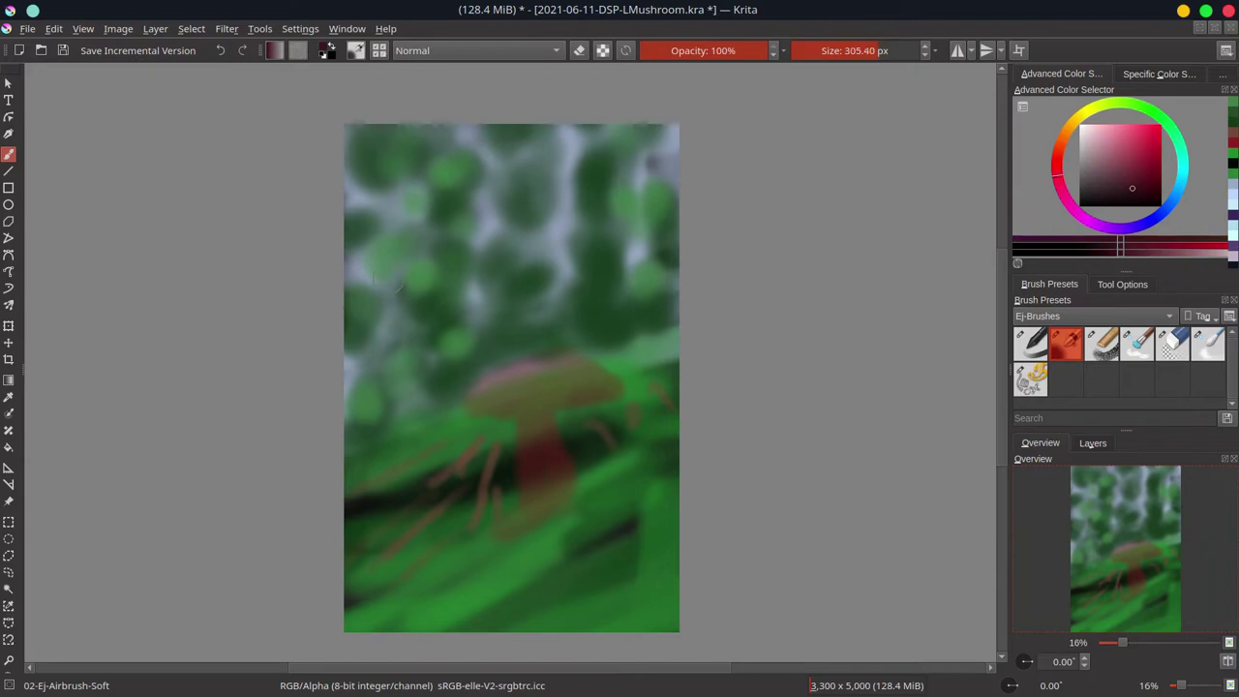
left_click_drag(386, 204, 375, 426)
mouse_move(469, 201)
left_mouse_down()
mouse_move(481, 227)
mouse_move(473, 352)
mouse_move(481, 145)
left_mouse_up()
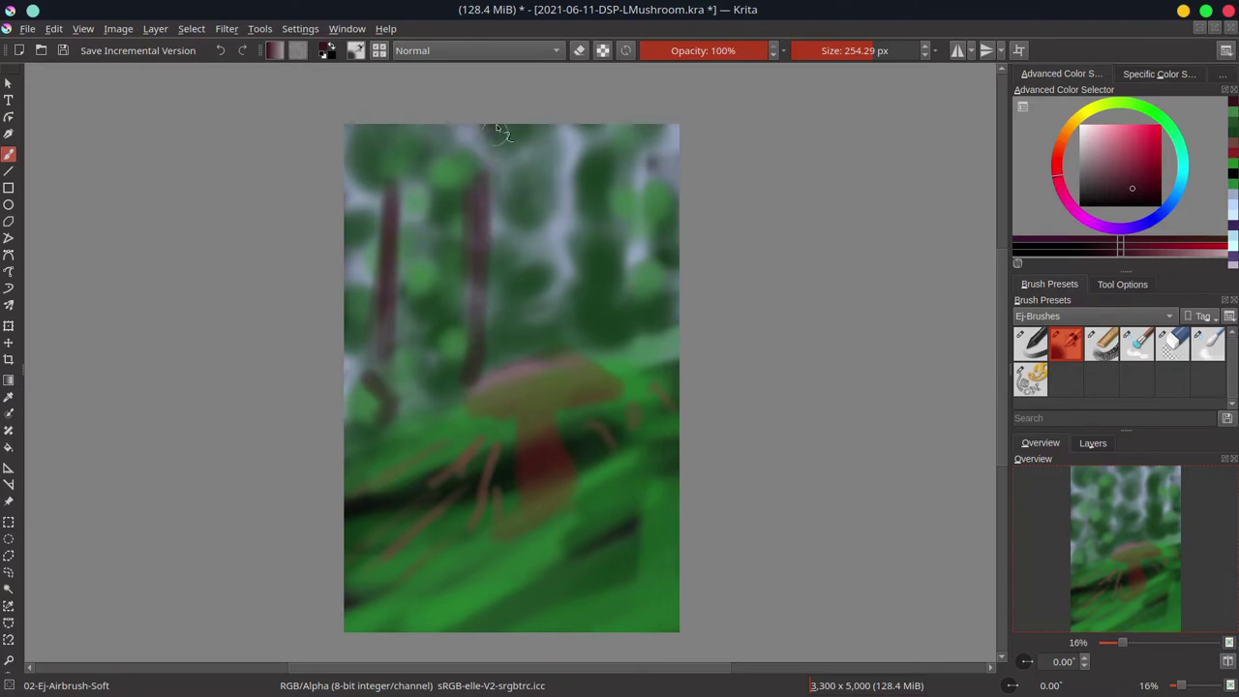
left_click_drag(600, 165, 583, 337)
Widen the right trunk and add trunks in the middle, at the right edge and left of the mushroom.
left_click_drag(609, 259, 627, 307)
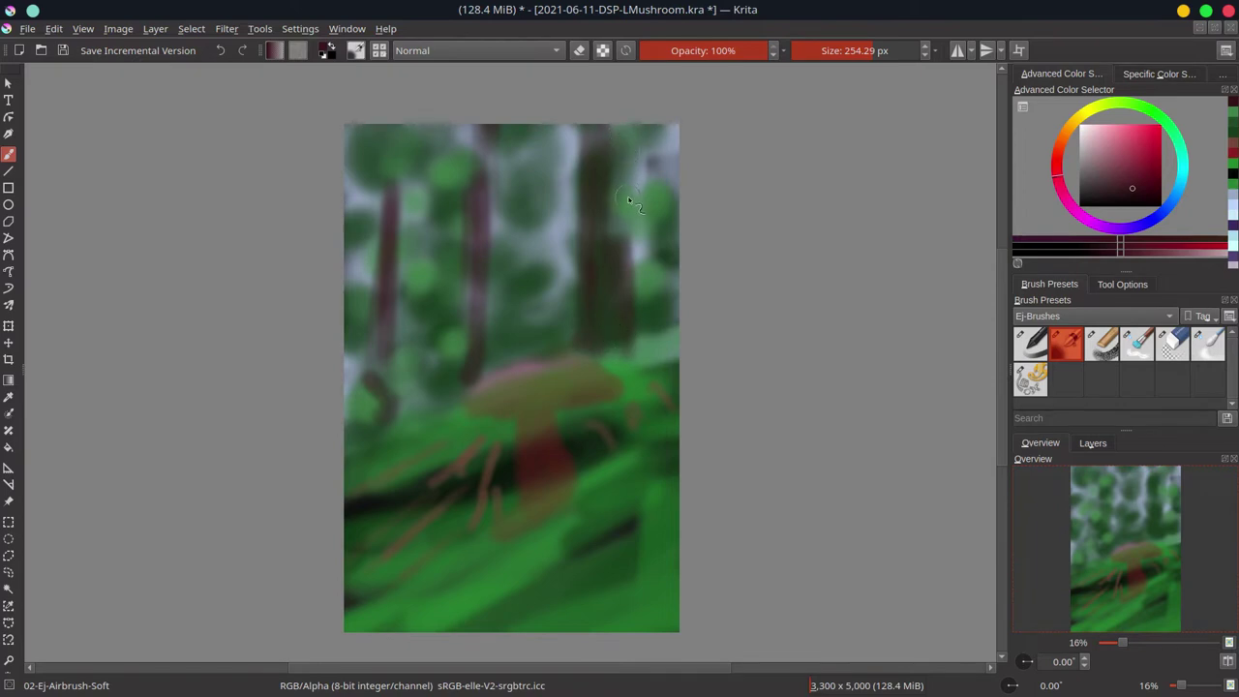
left_click_drag(620, 221, 612, 169)
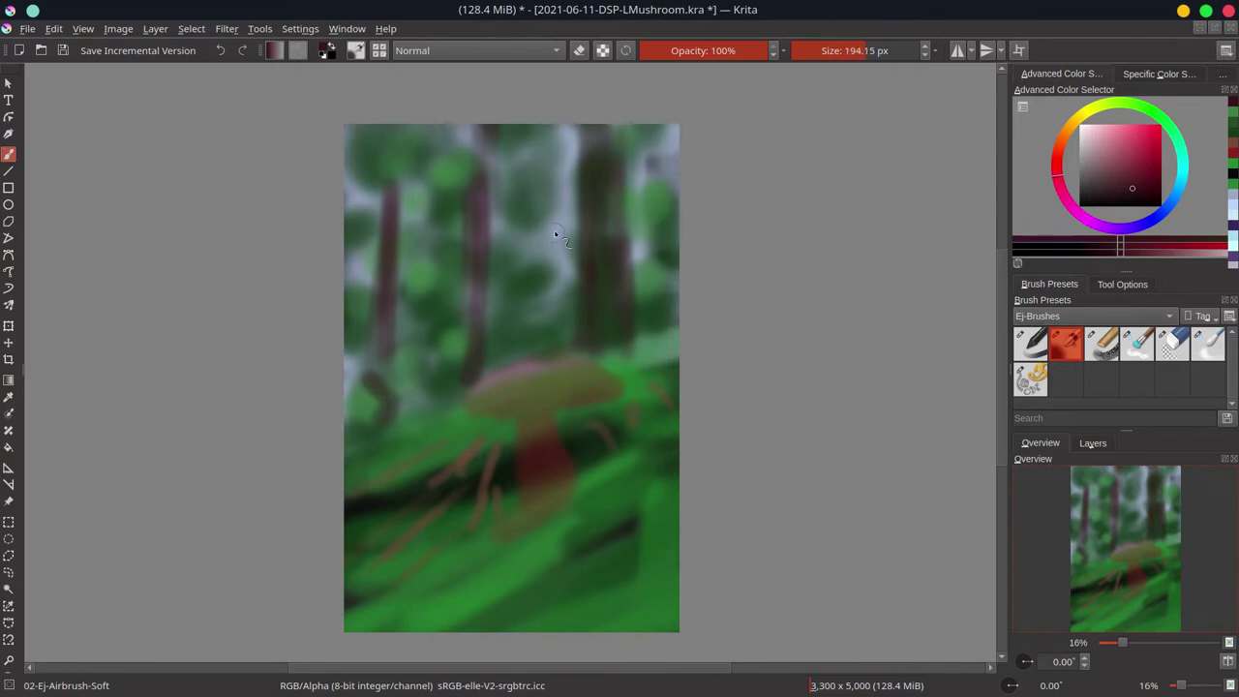
left_click_drag(555, 233, 550, 322)
left_click_drag(659, 249, 659, 317)
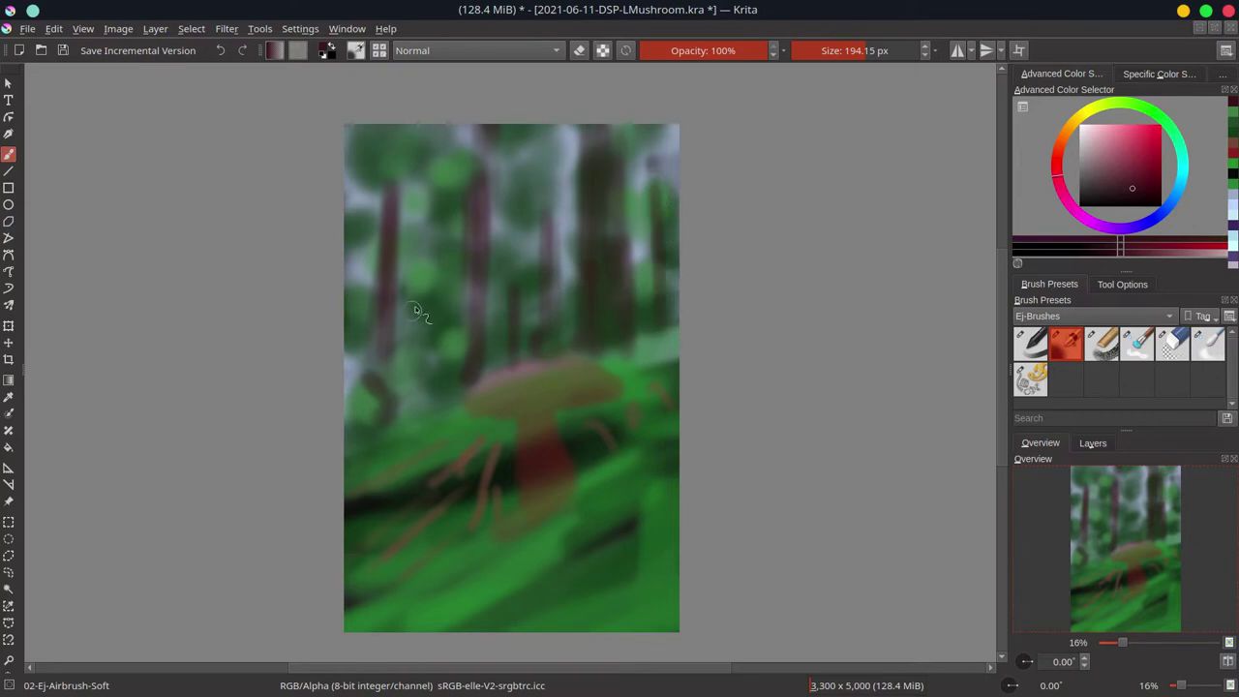
left_click_drag(415, 309, 421, 418)
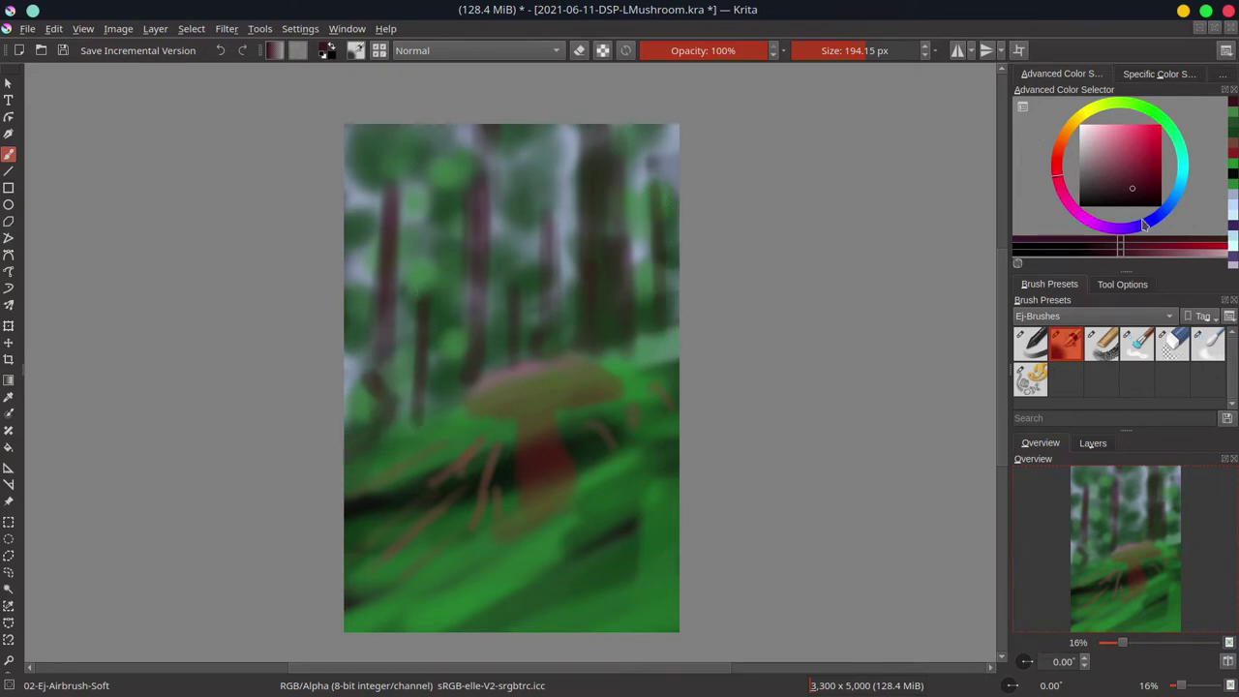
Darken the upper background and left trunk with dark green at about 340 px.
left_click(1157, 120)
key("]")
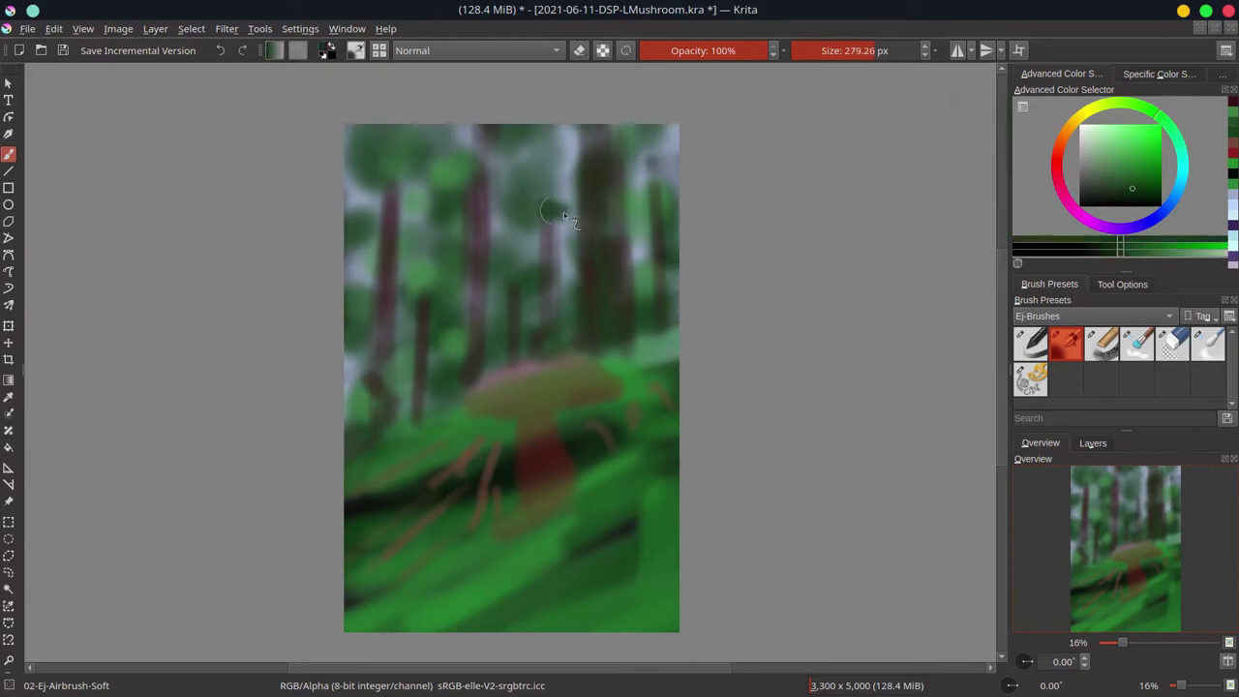
key("]")
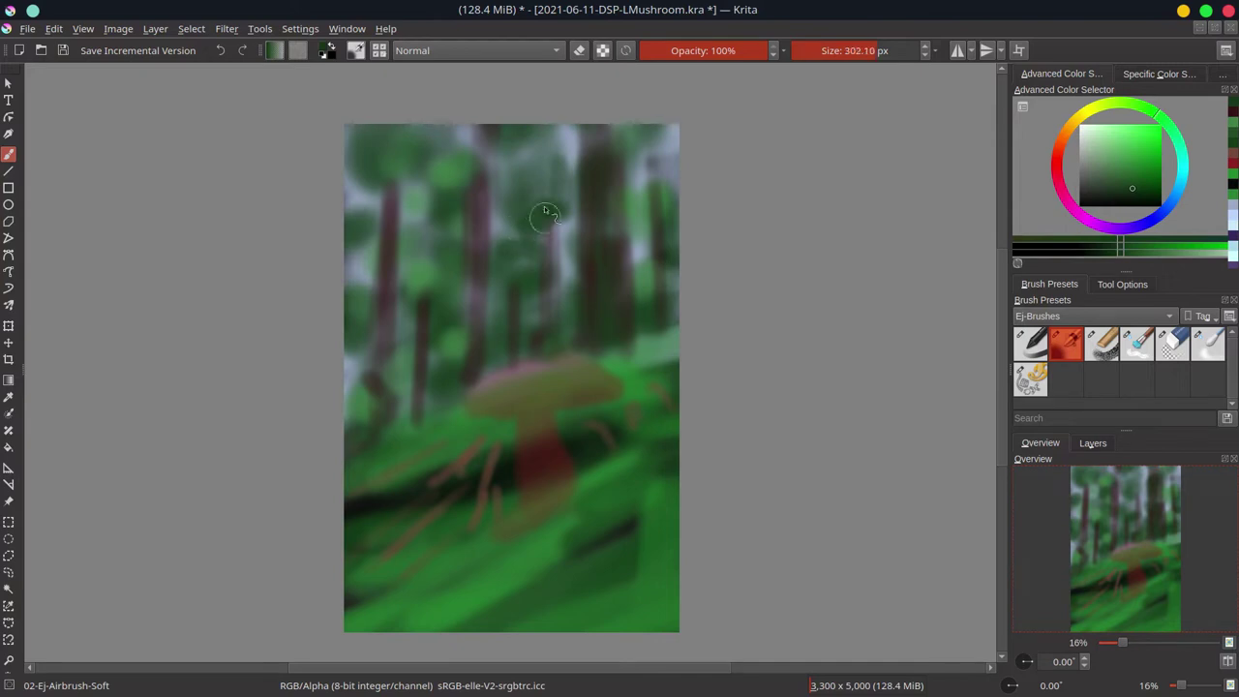
left_click(1133, 194)
key("]")
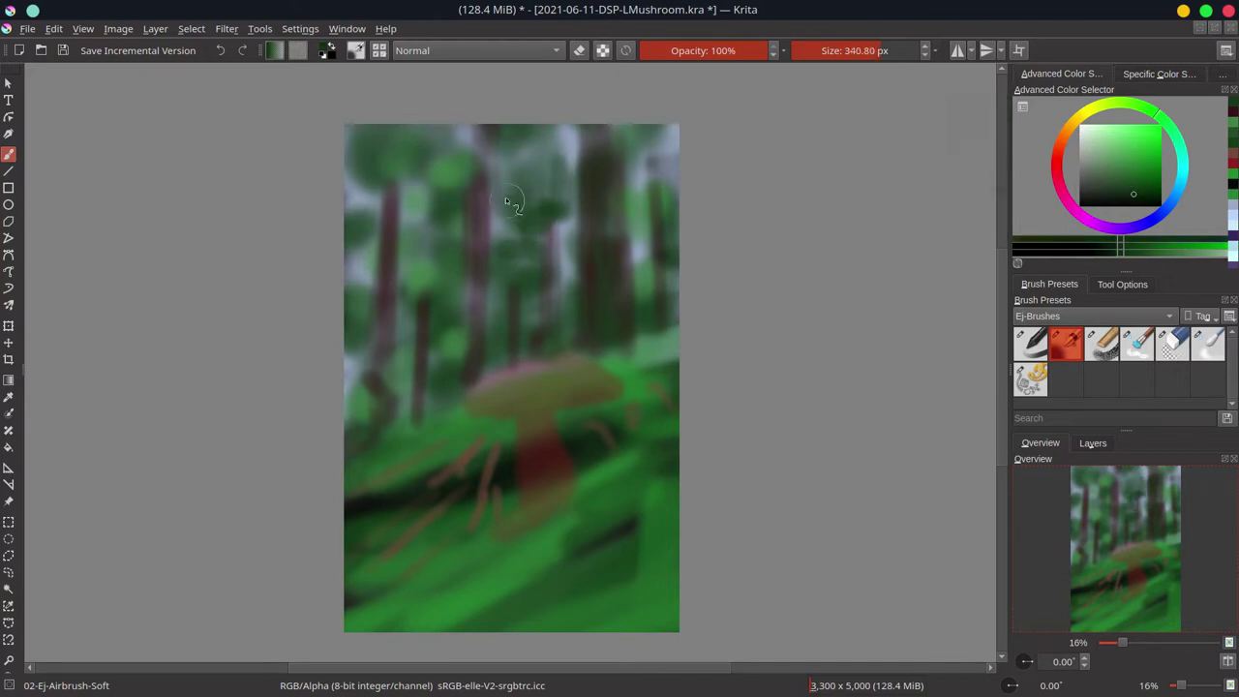
mouse_move(532, 219)
left_mouse_down()
mouse_move(514, 153)
mouse_move(497, 152)
mouse_move(572, 172)
mouse_move(560, 198)
left_mouse_up()
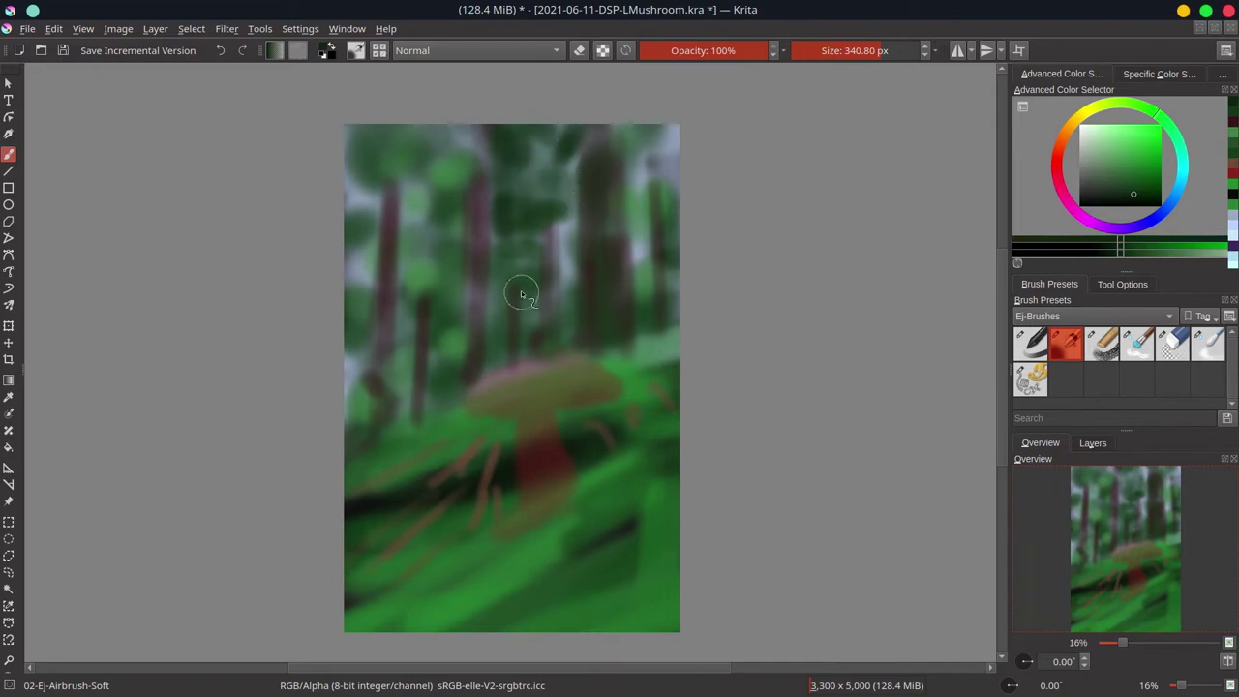
left_click_drag(662, 203, 644, 160)
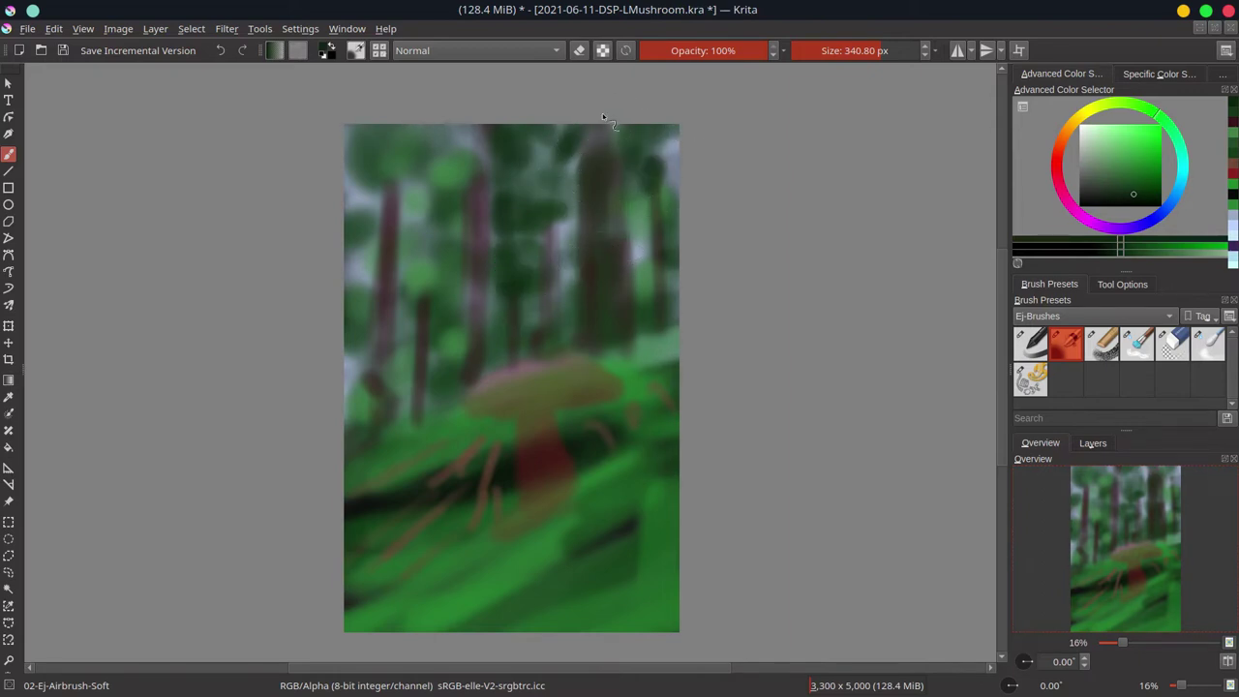
left_click_drag(466, 121, 426, 182)
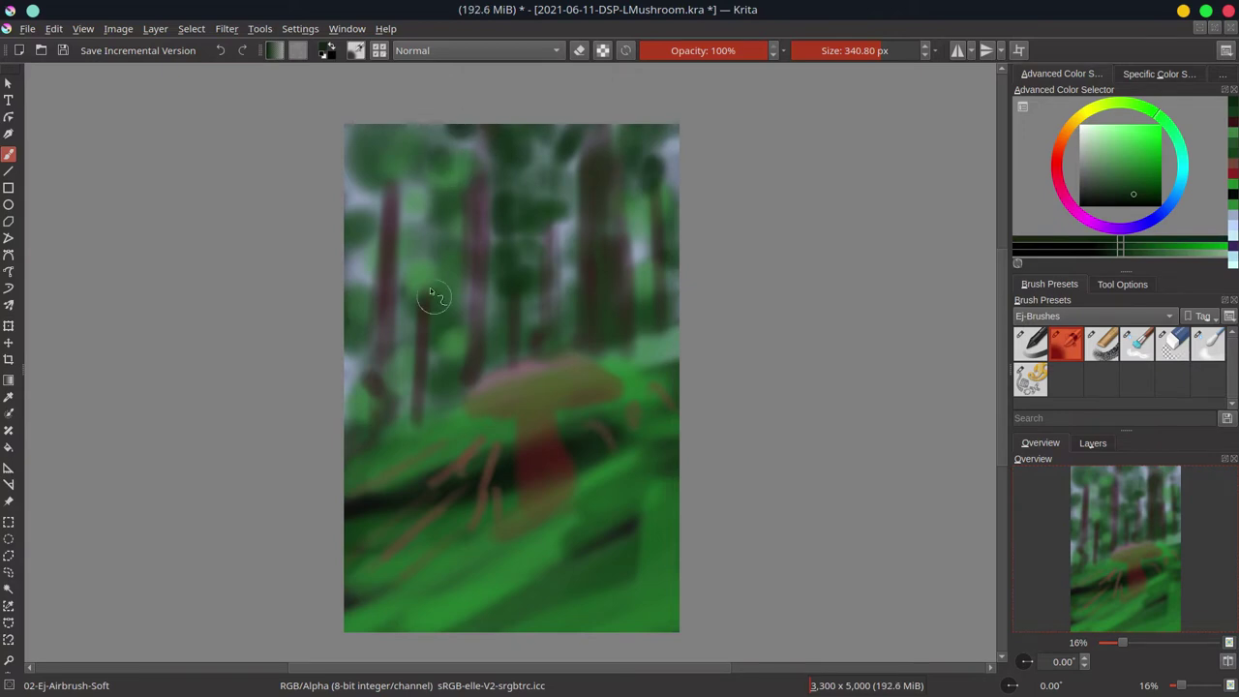
mouse_move(426, 281)
left_mouse_down()
mouse_move(416, 334)
mouse_move(429, 282)
mouse_move(401, 263)
mouse_move(363, 196)
mouse_move(349, 113)
left_mouse_up()
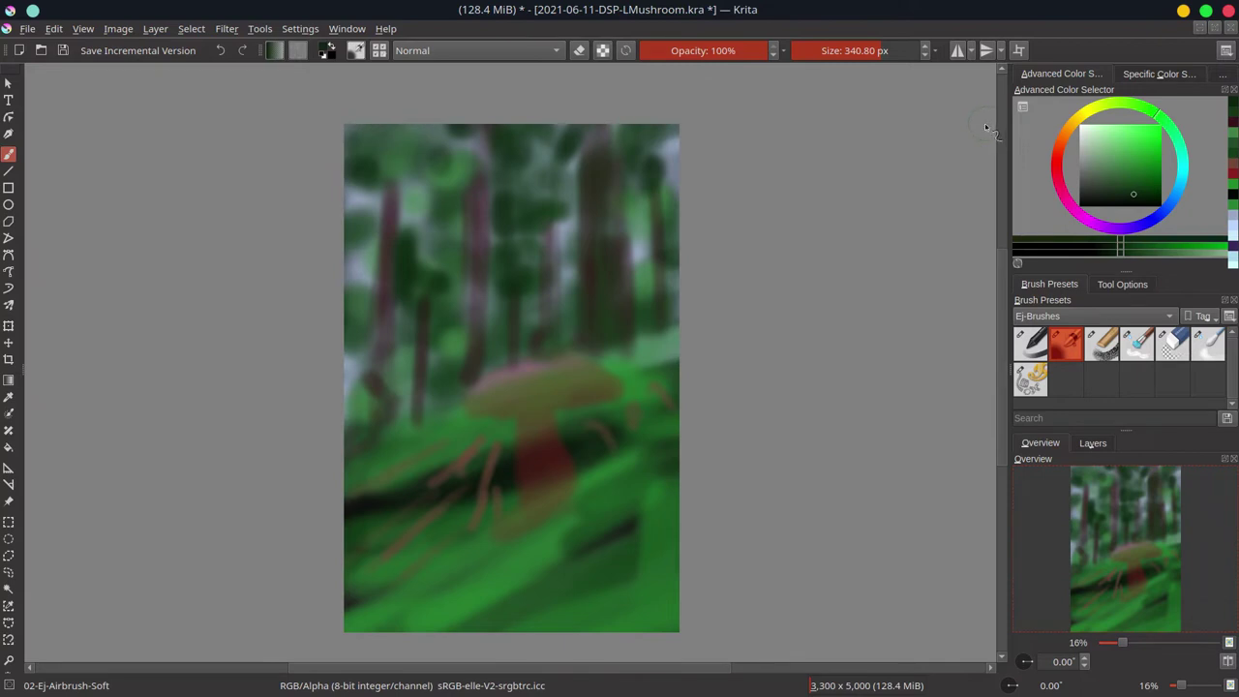
Pick a light cyan and build a soft glow along the left background edge.
left_click(1093, 135)
left_click(1182, 166)
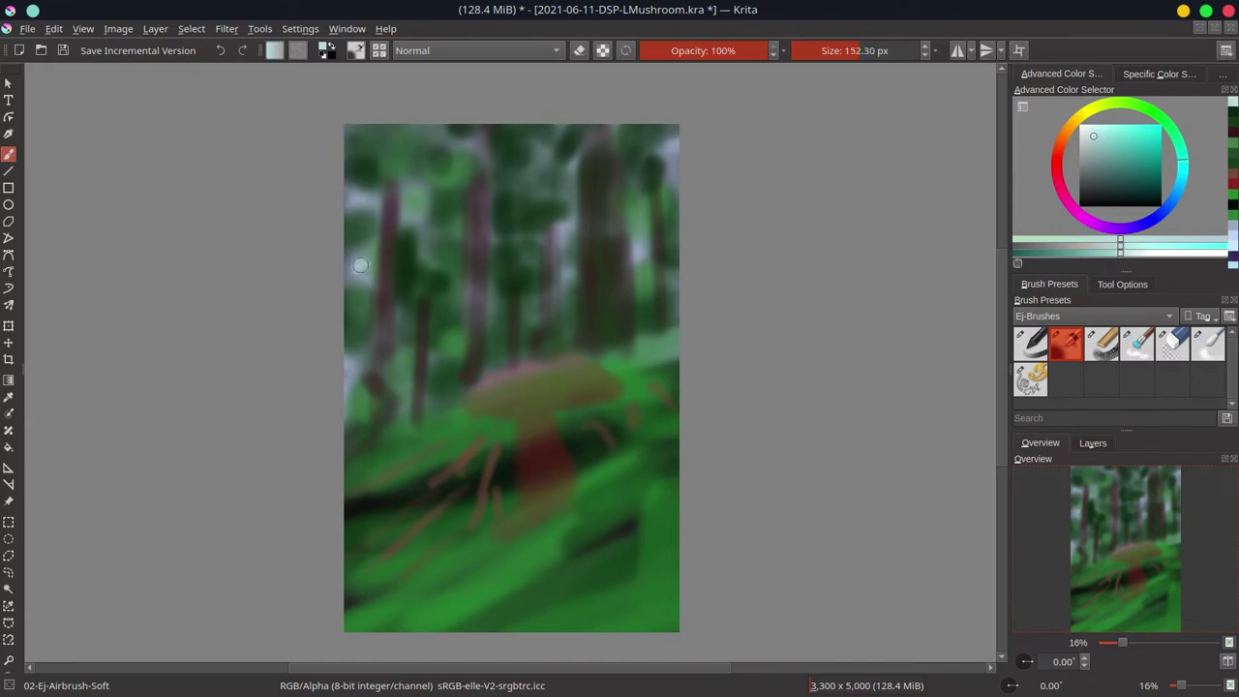
left_click_drag(363, 270, 376, 242)
key("bracketleft")
left_click_drag(363, 288, 348, 284)
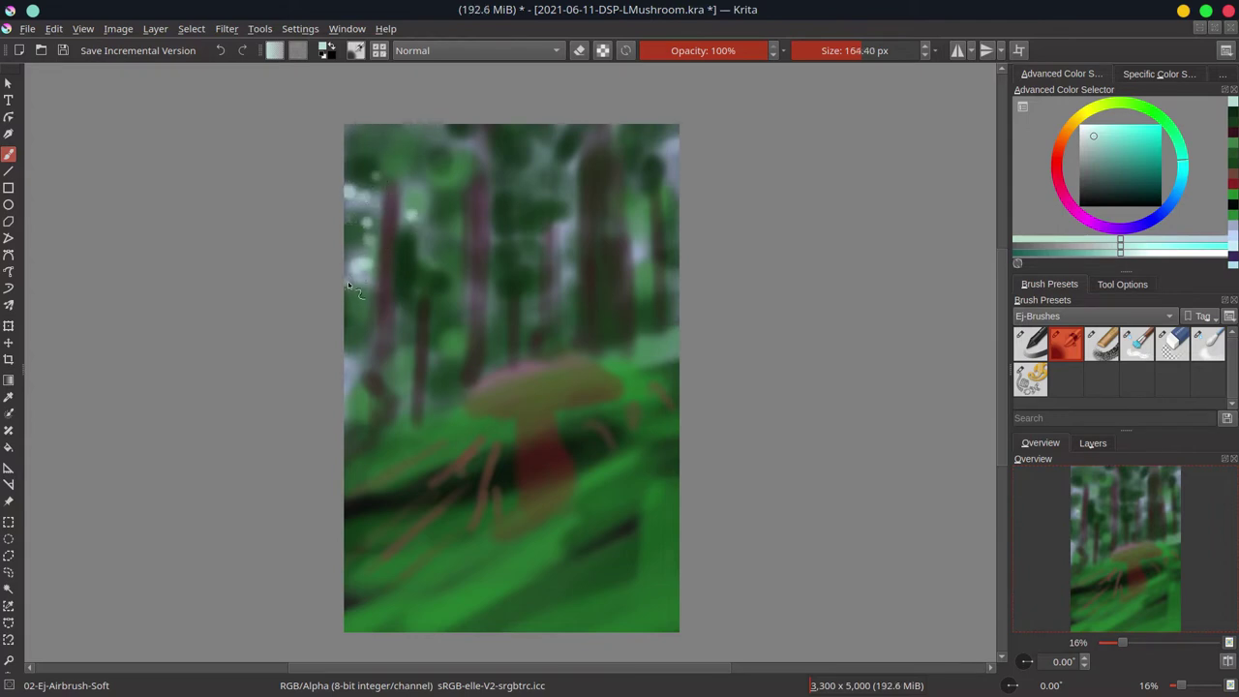
left_click_drag(364, 370, 343, 388)
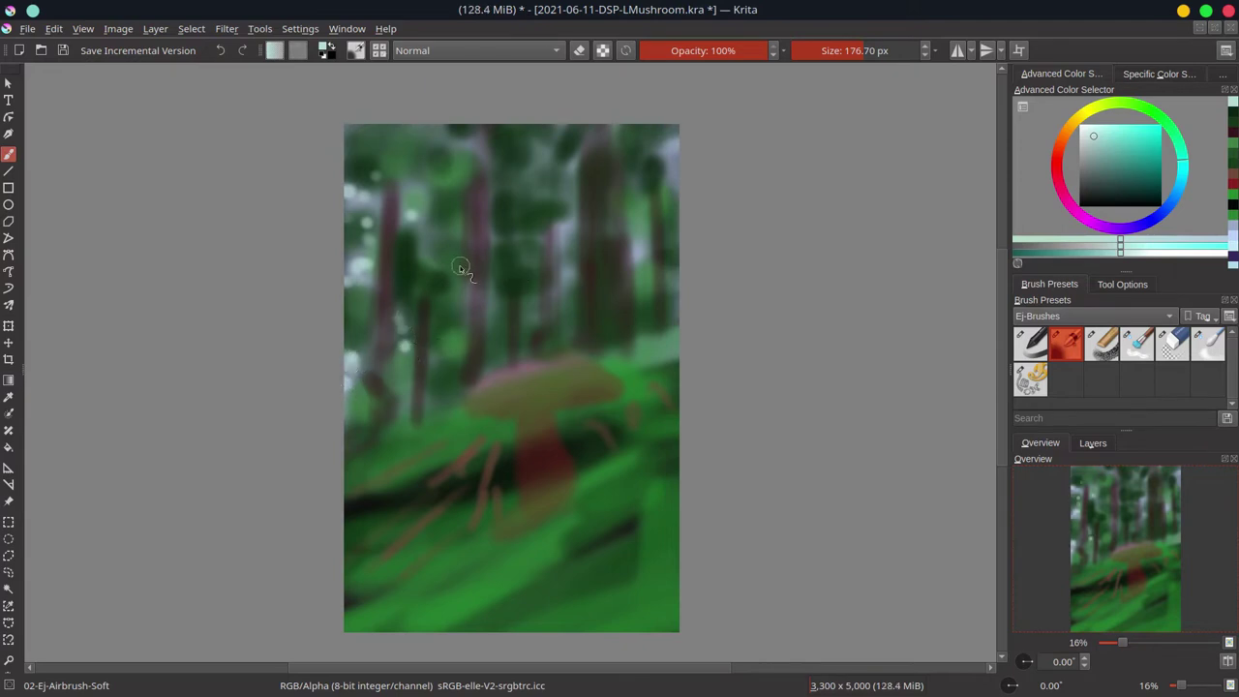
Scatter soft light cyan bokeh spots between the trees, from the centre to the top-right.
left_click_drag(442, 262, 451, 232)
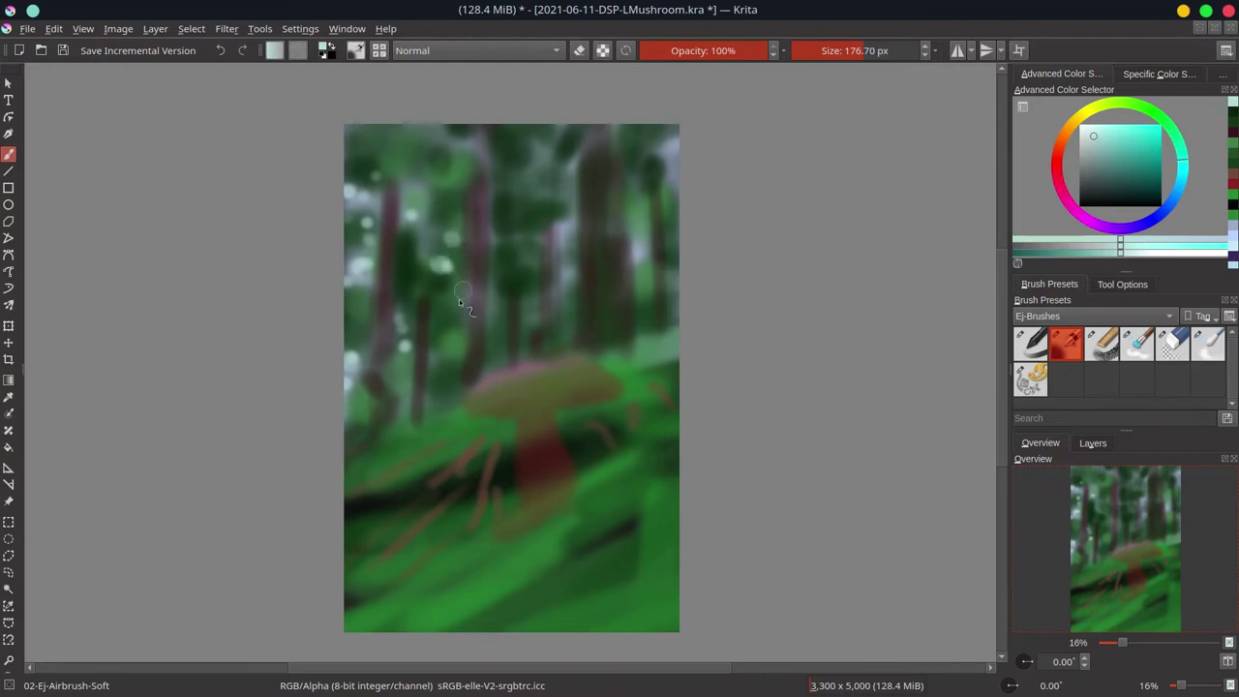
left_click_drag(501, 309, 489, 306)
left_click_drag(397, 334, 399, 324)
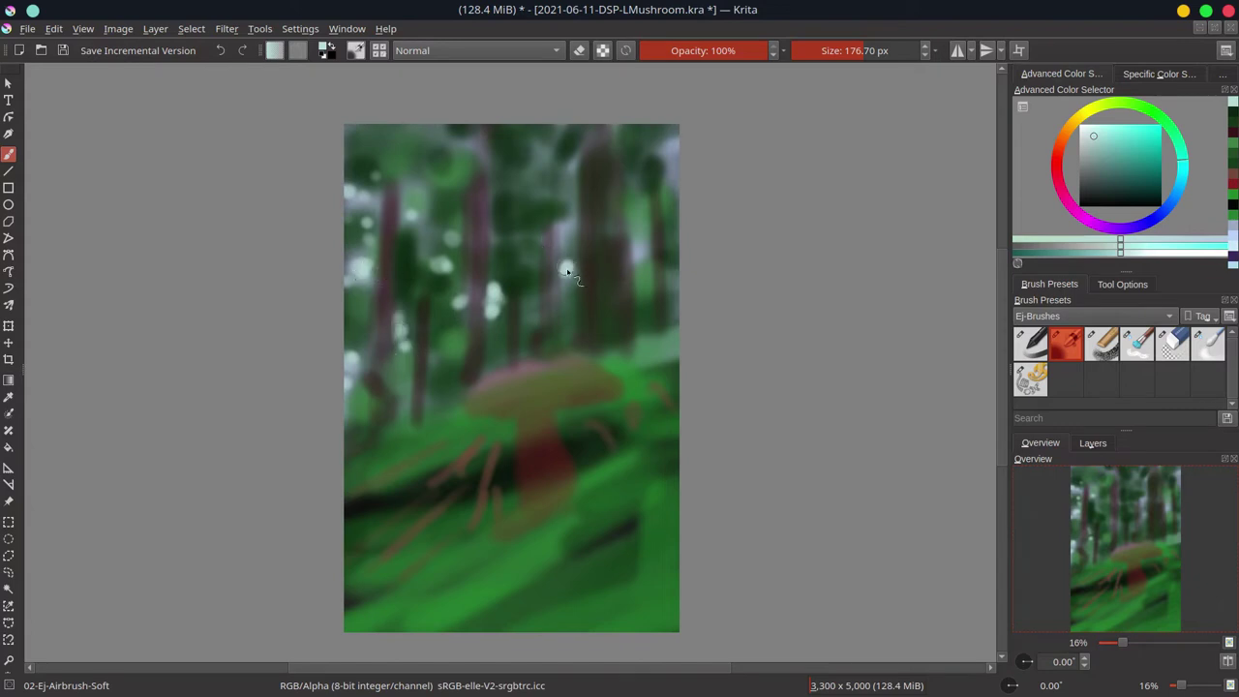
left_click(567, 273)
left_click(564, 224)
left_click(550, 152)
left_click(642, 244)
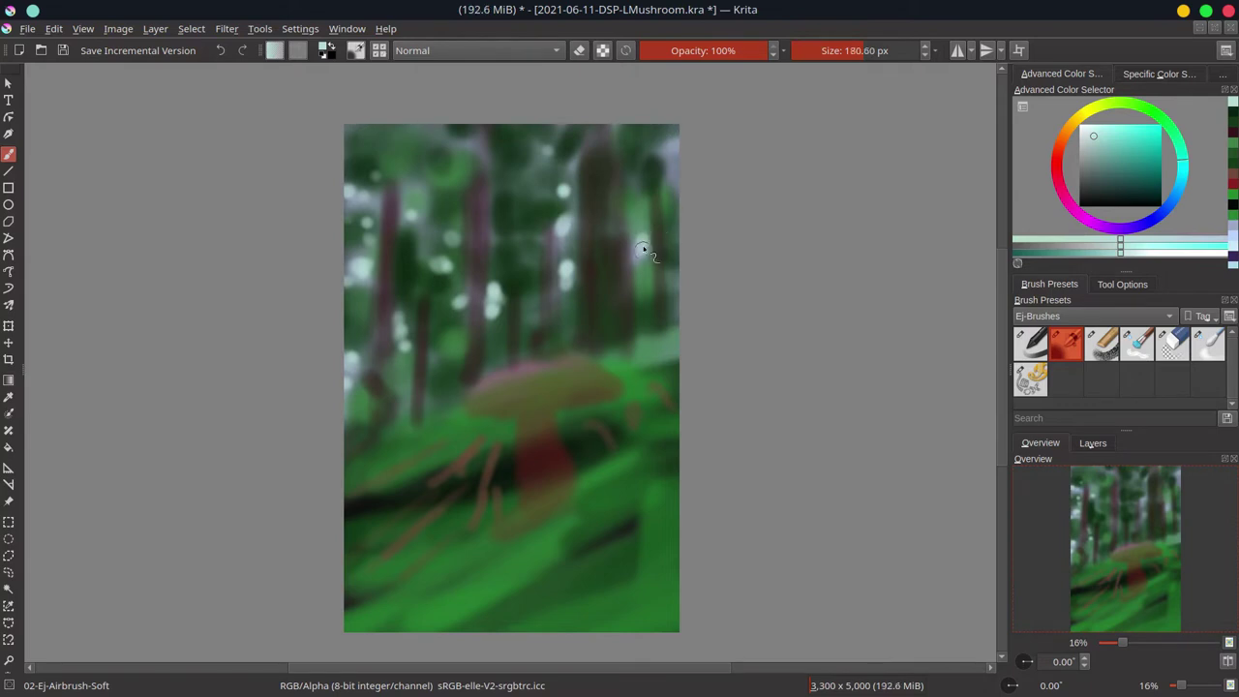
left_click(670, 145)
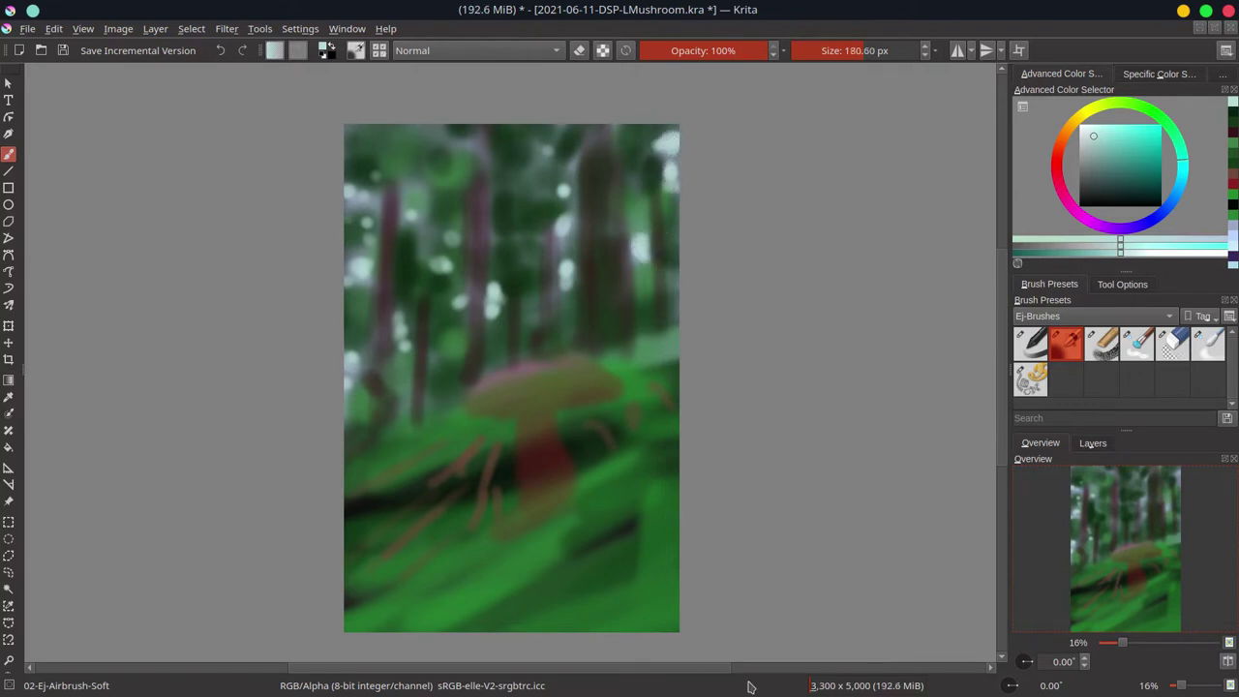
key("ctrl")
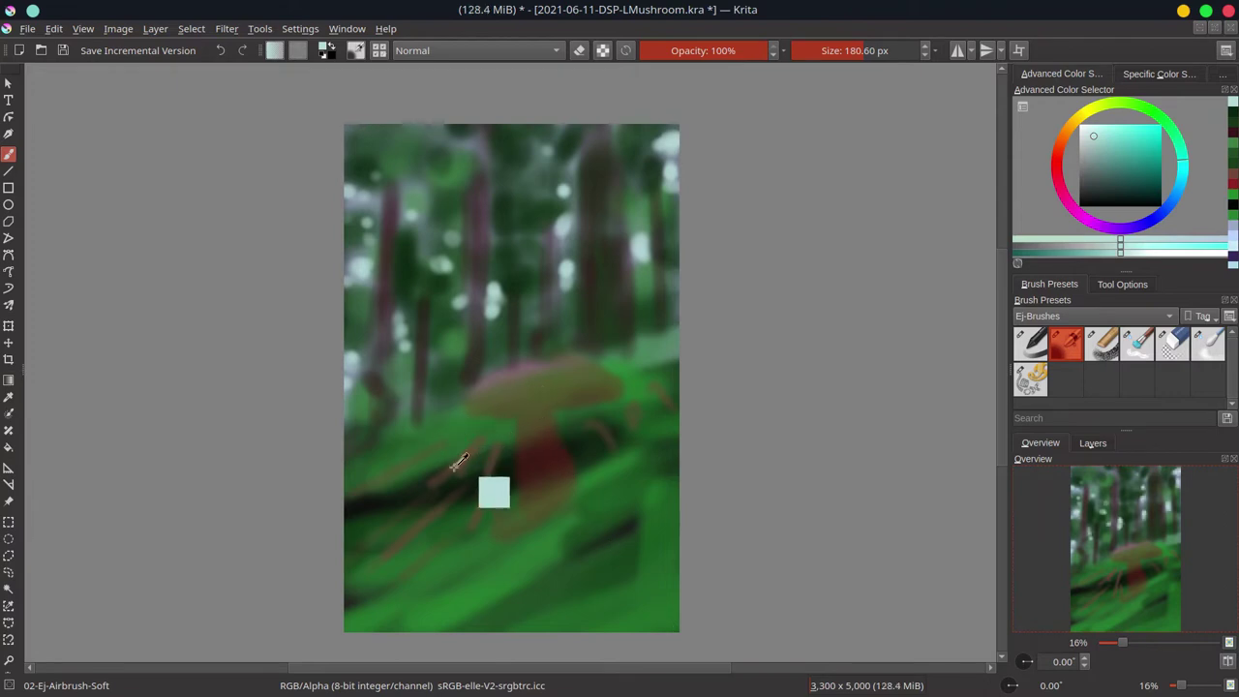
Sample a series of greens from the grass beside the mushroom to find a brighter grass colour.
left_click(437, 460, "ctrl")
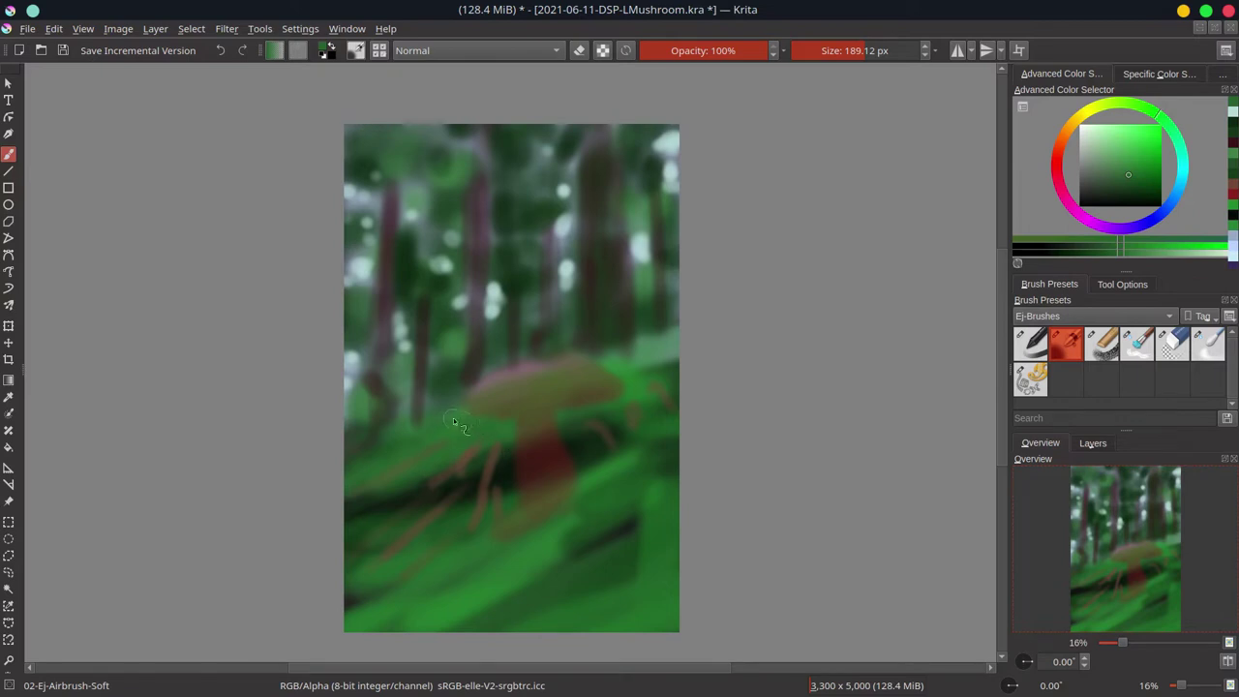
left_click(393, 420, "ctrl")
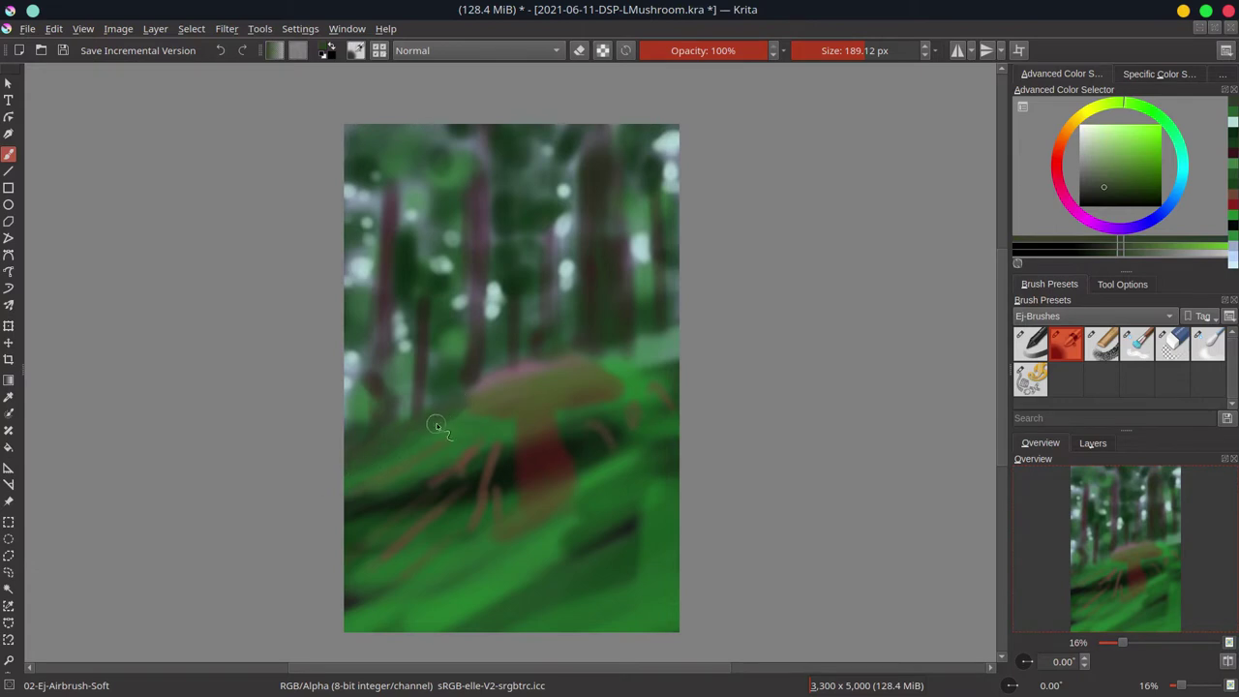
left_click(447, 418, "ctrl")
left_click(387, 440, "ctrl")
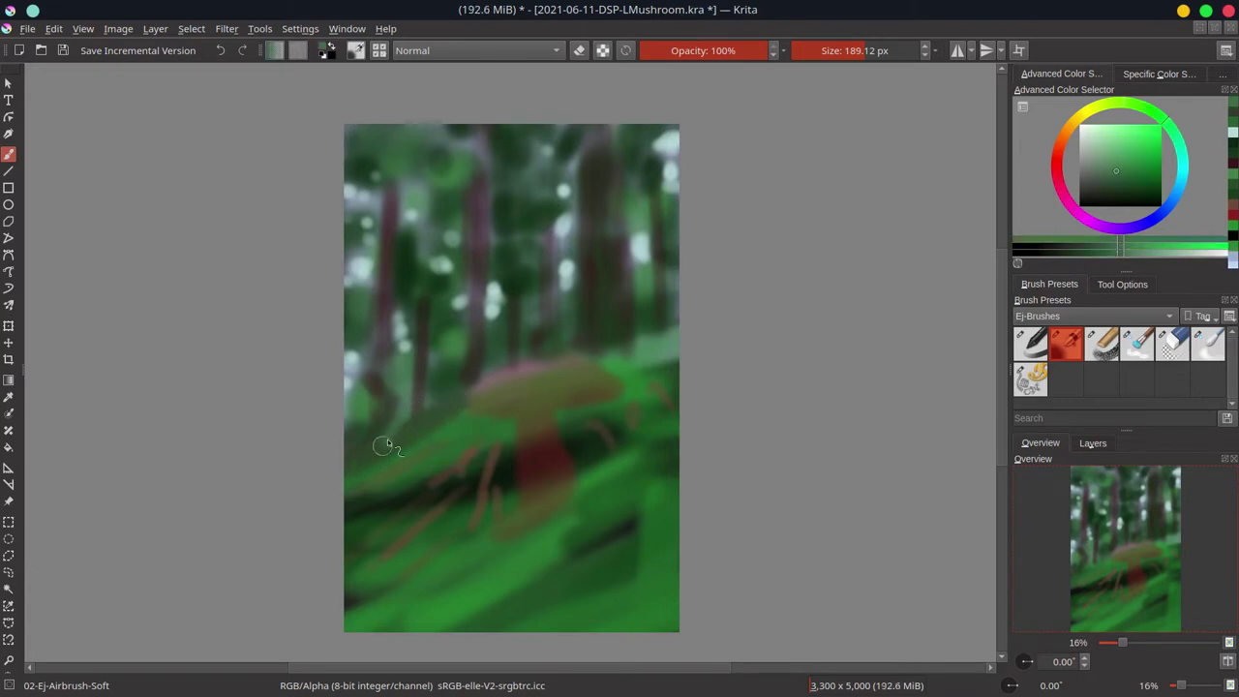
left_click(386, 422, "ctrl")
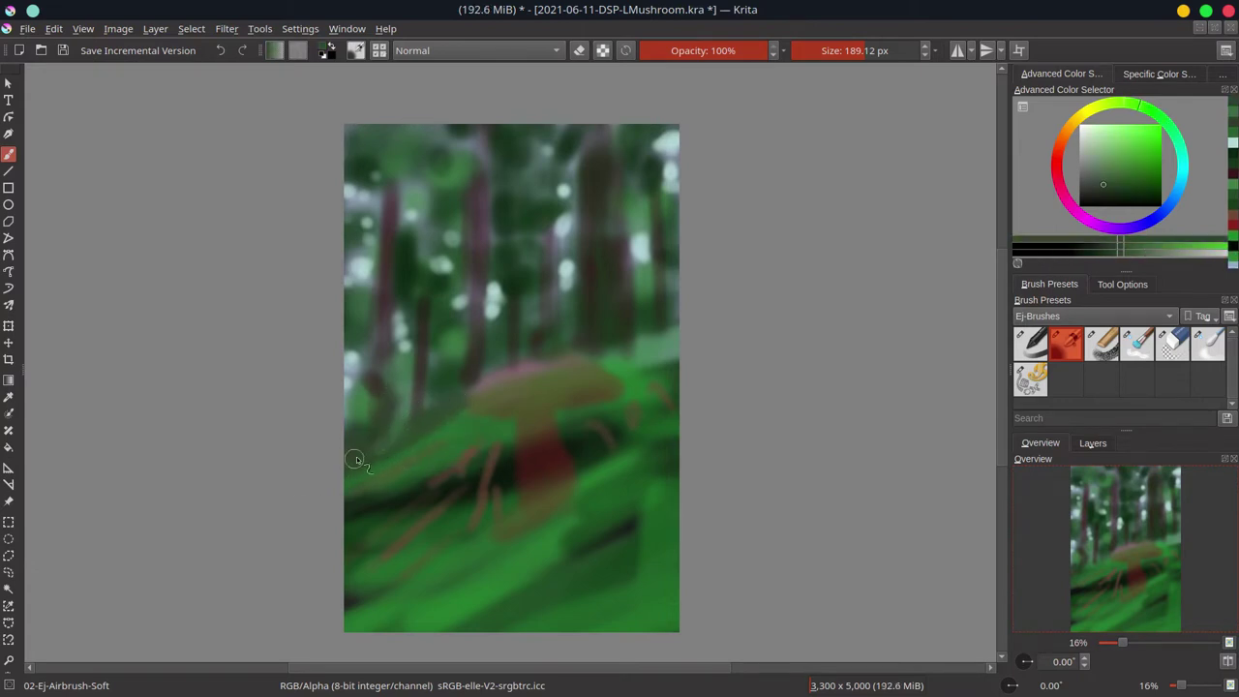
left_click(441, 417, "ctrl")
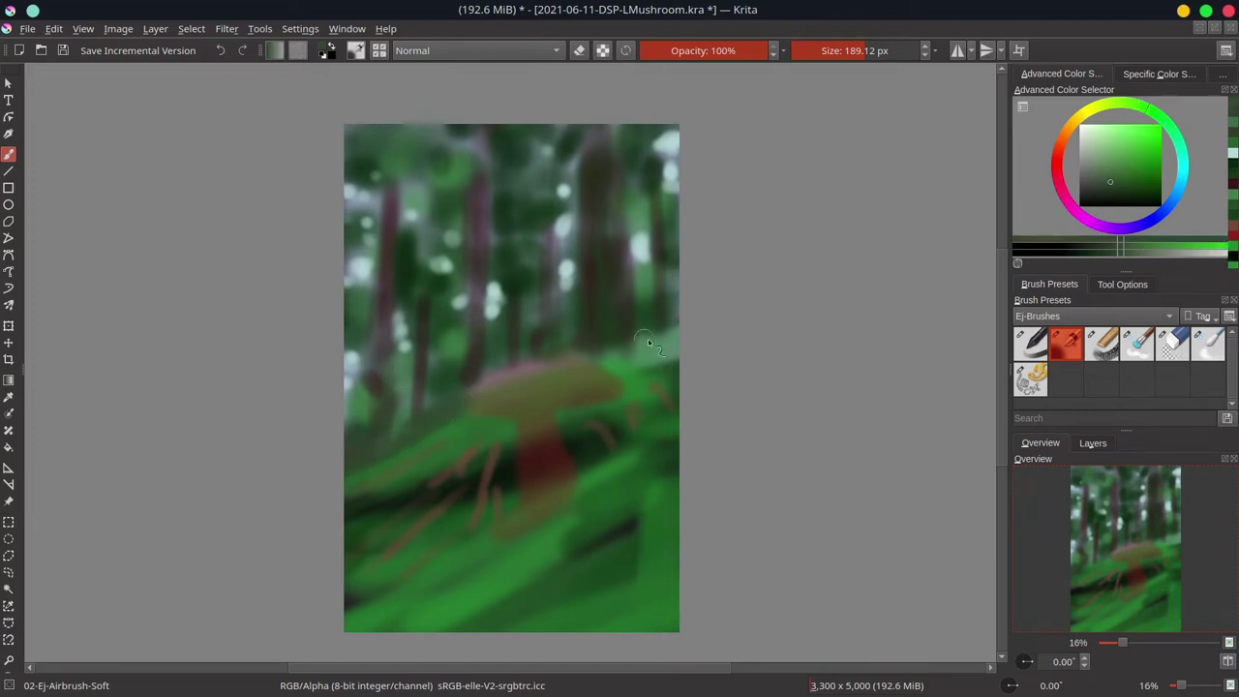
left_click(626, 375, "ctrl")
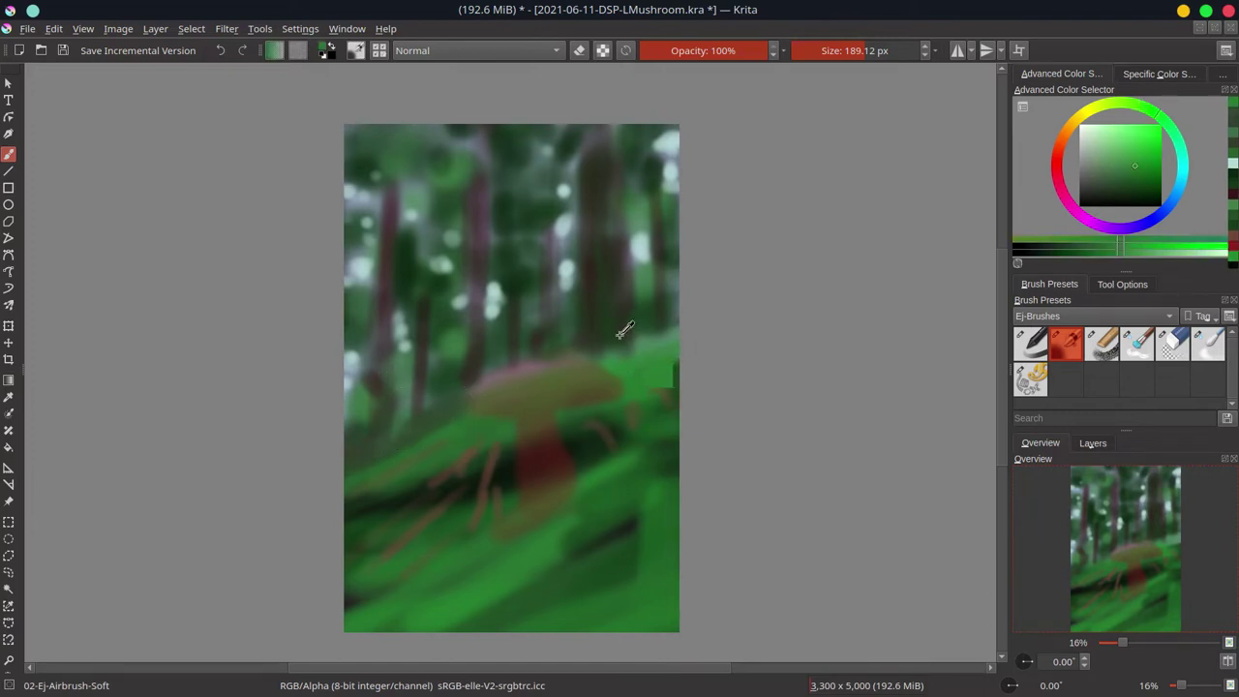
left_click(610, 356, "ctrl")
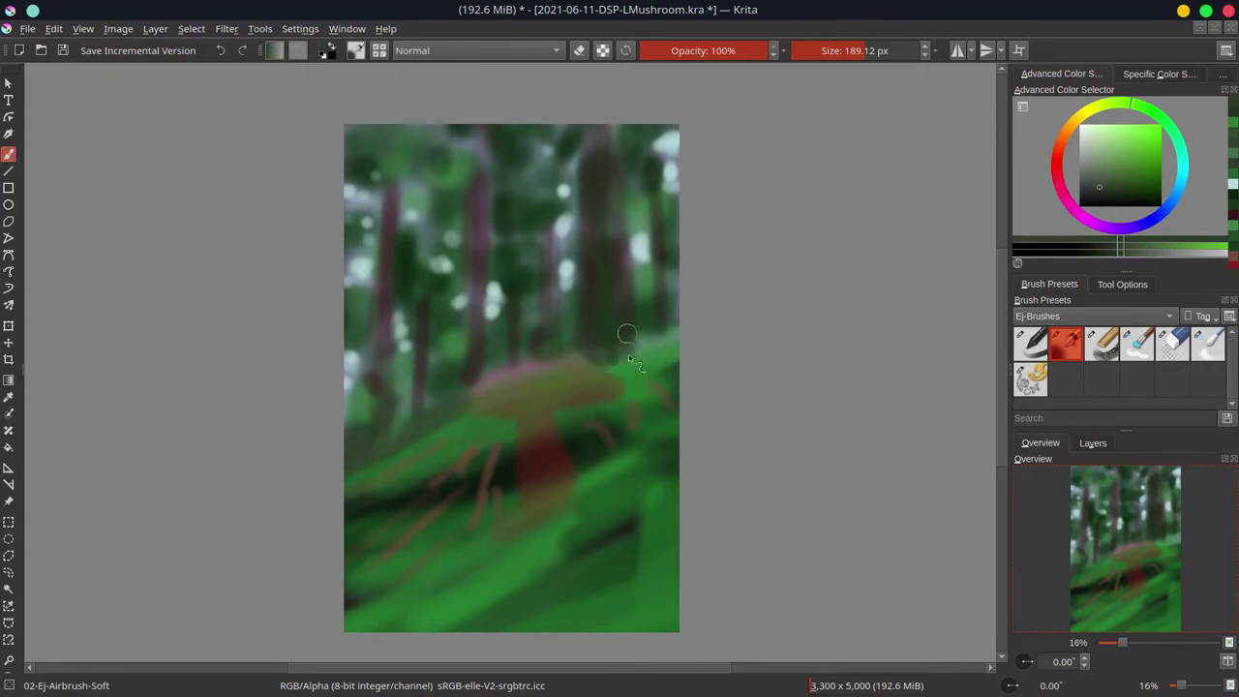
left_click(637, 344, "ctrl")
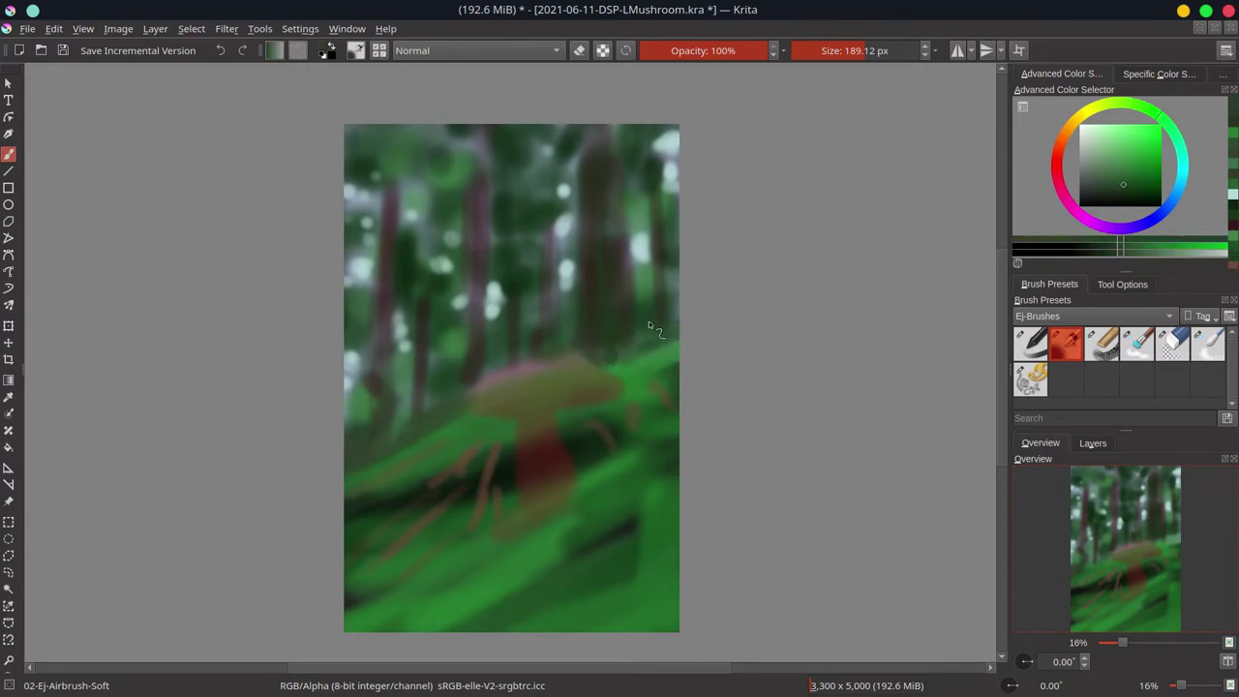
left_click(649, 346, "ctrl")
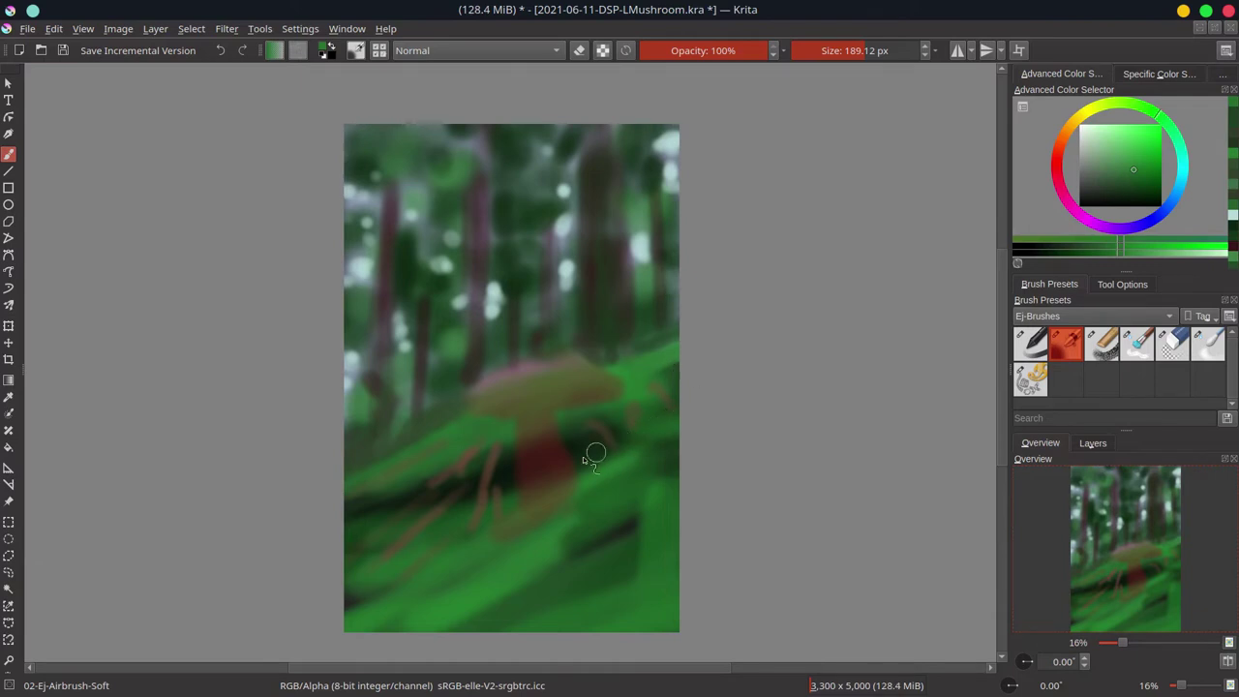
Paint faint orange-brown strands across the lower-left ground toward the stem.
left_click(493, 495, "ctrl")
left_click_drag(408, 475, 473, 443)
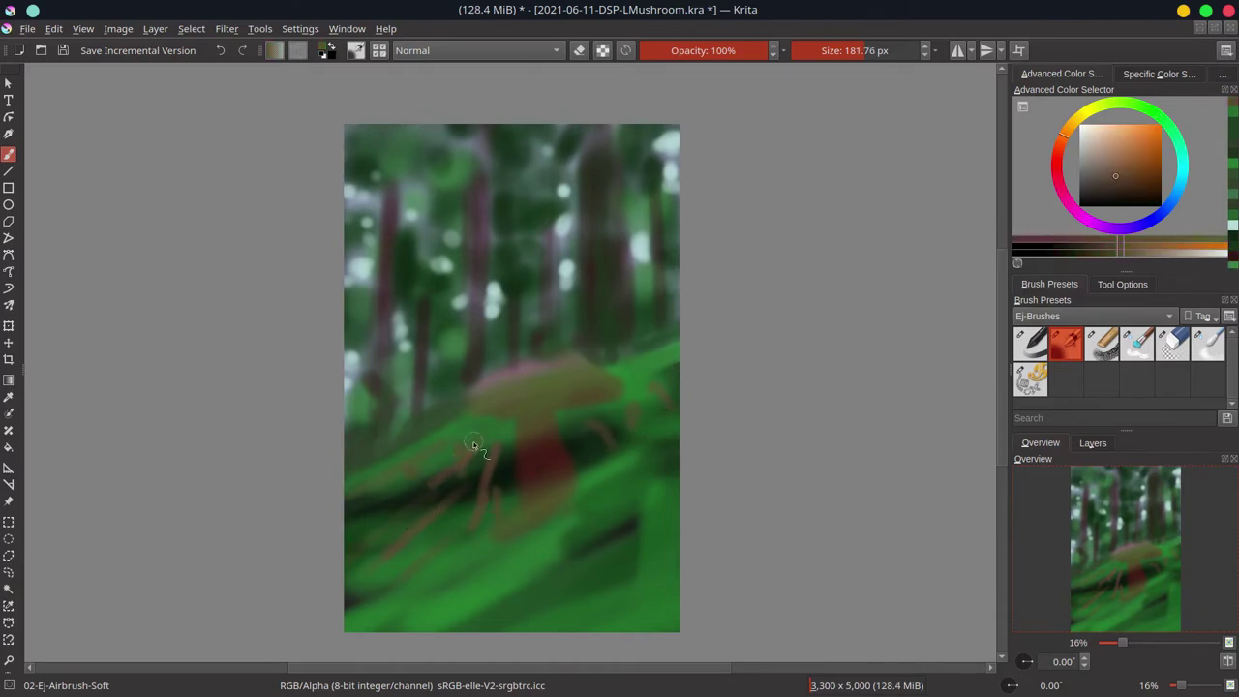
left_click_drag(396, 471, 475, 438)
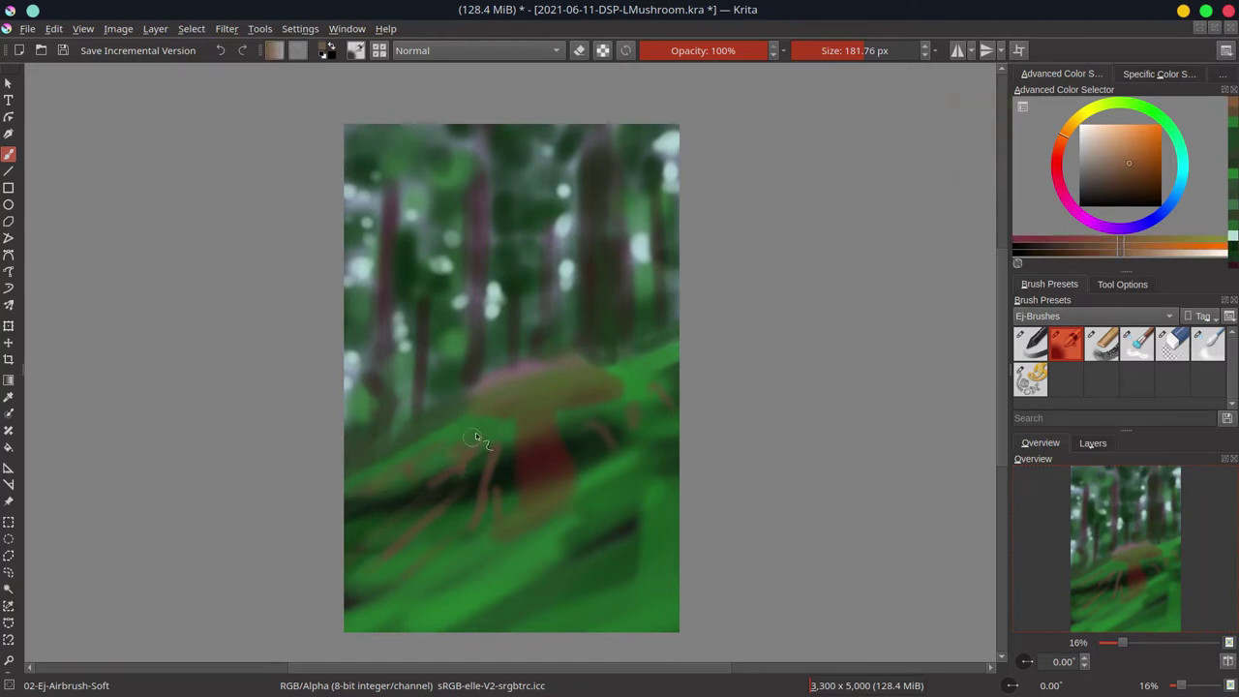
left_click_drag(359, 506, 506, 442)
Pick a bright green and sweep fern strokes across the slope right of the mushroom.
left_click(1116, 181)
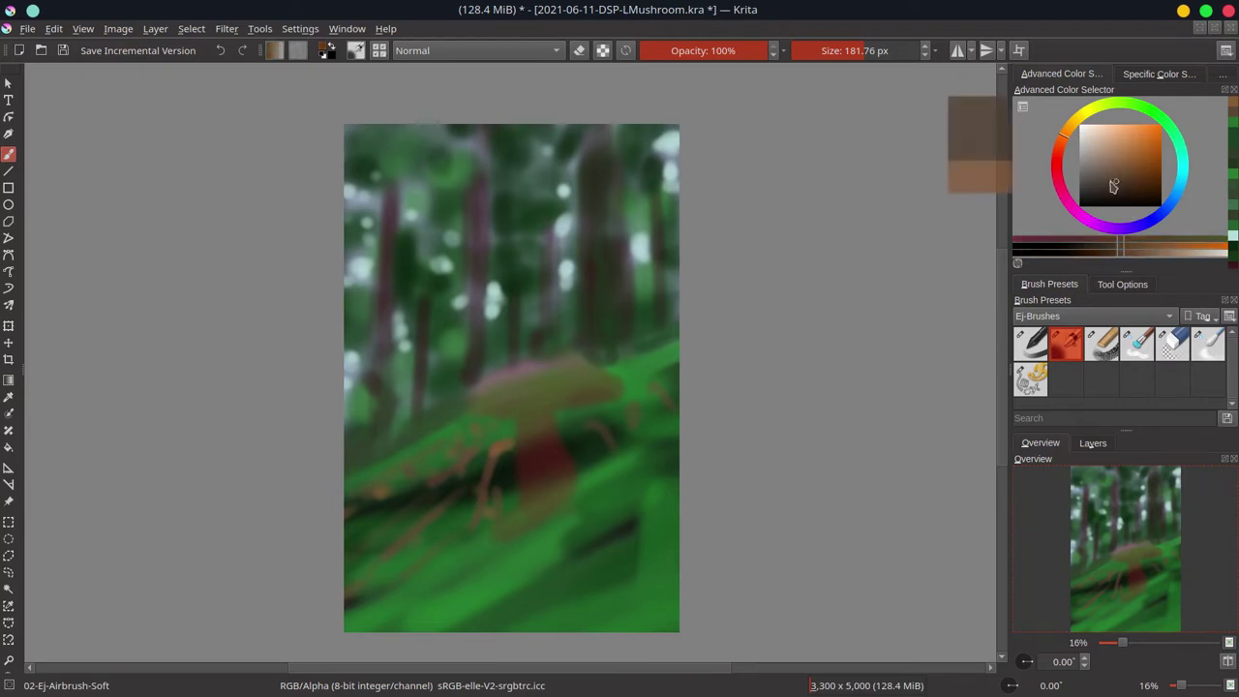
left_click(1056, 167)
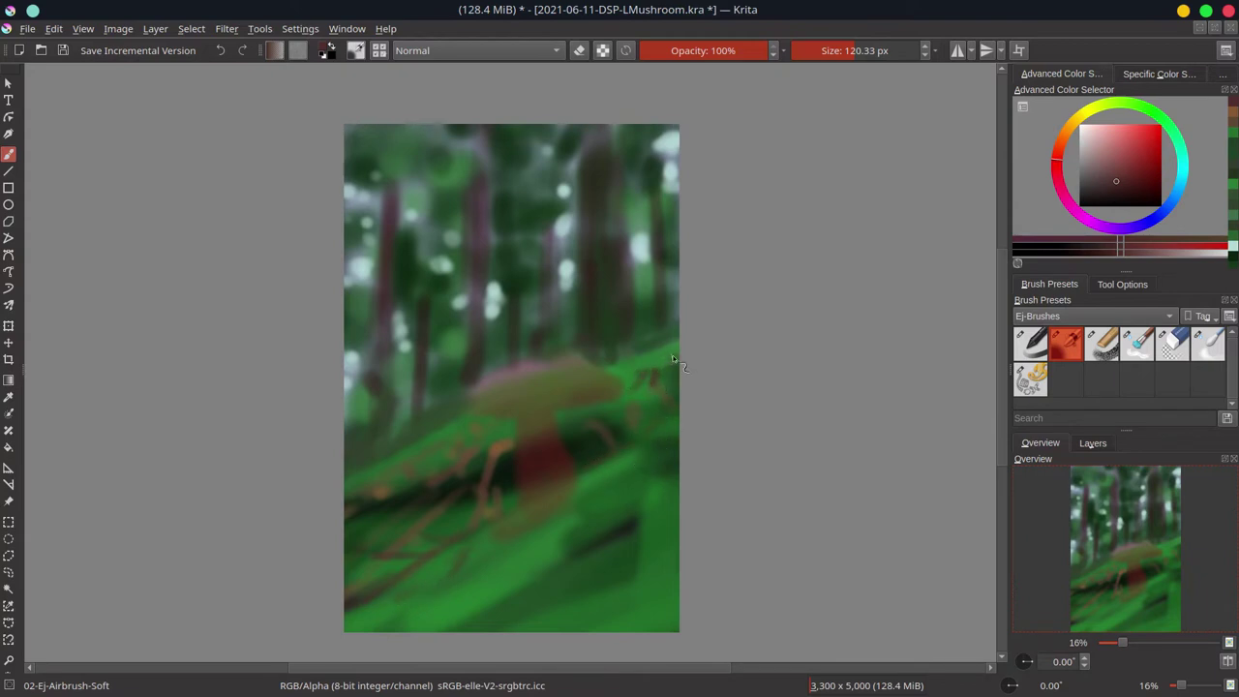
left_click(635, 381, "ctrl")
left_click(1122, 152)
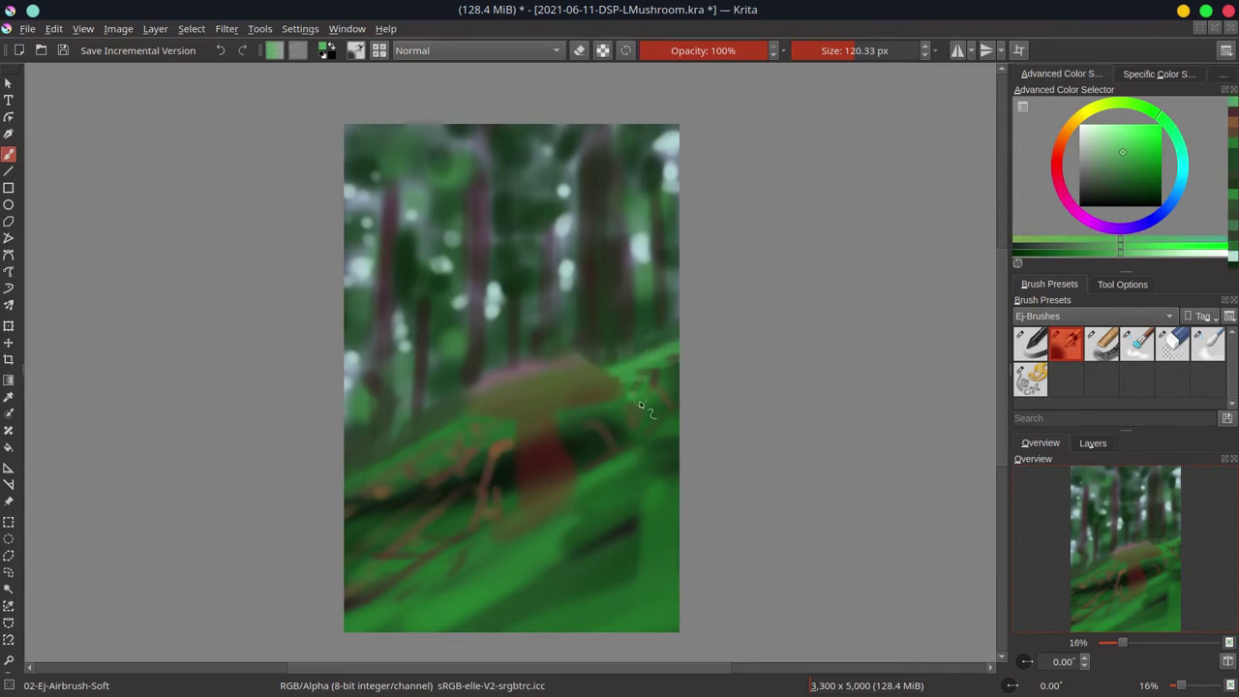
mouse_move(573, 428)
left_mouse_down()
mouse_move(423, 470)
mouse_move(380, 496)
left_mouse_up()
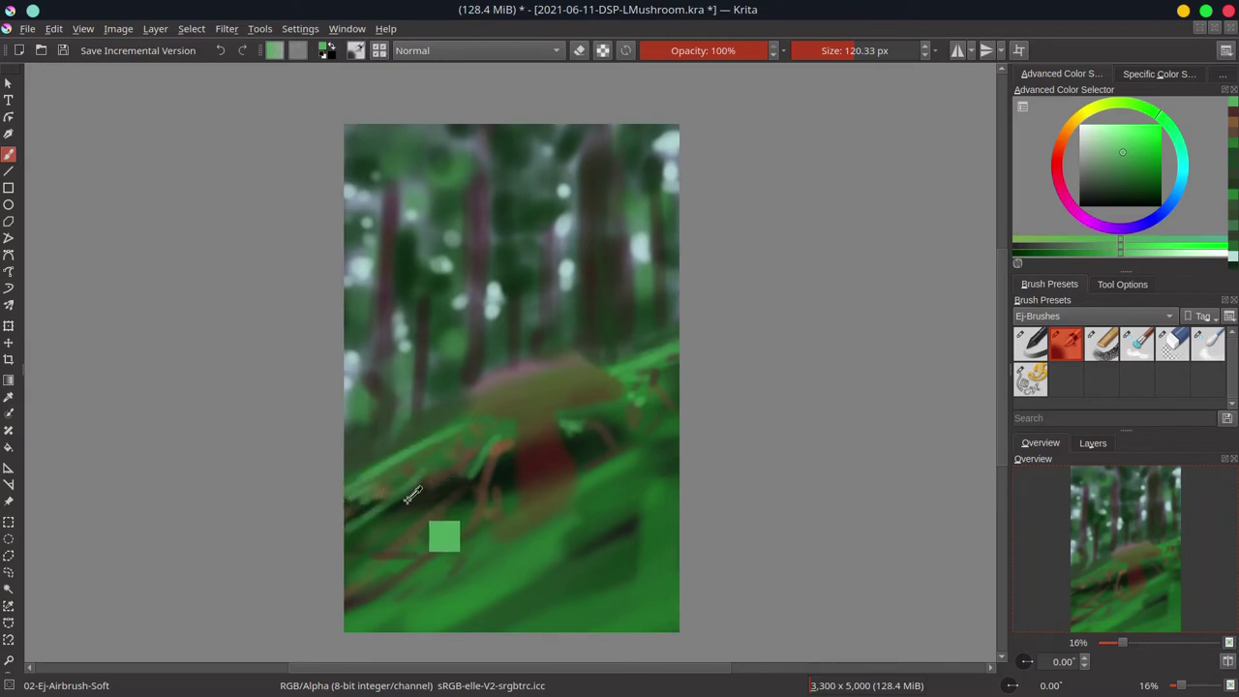
Paint near-black shadows from the lower left toward the stem and under the mushroom cap.
left_click(1124, 204)
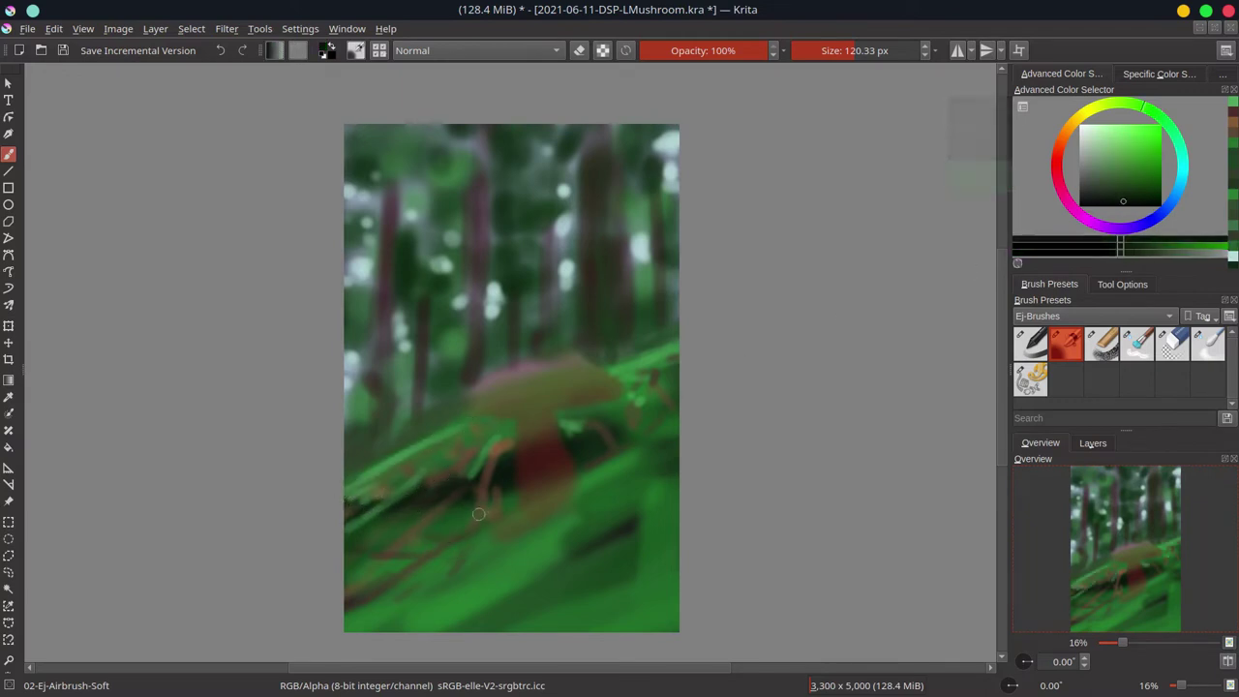
key("bracketright")
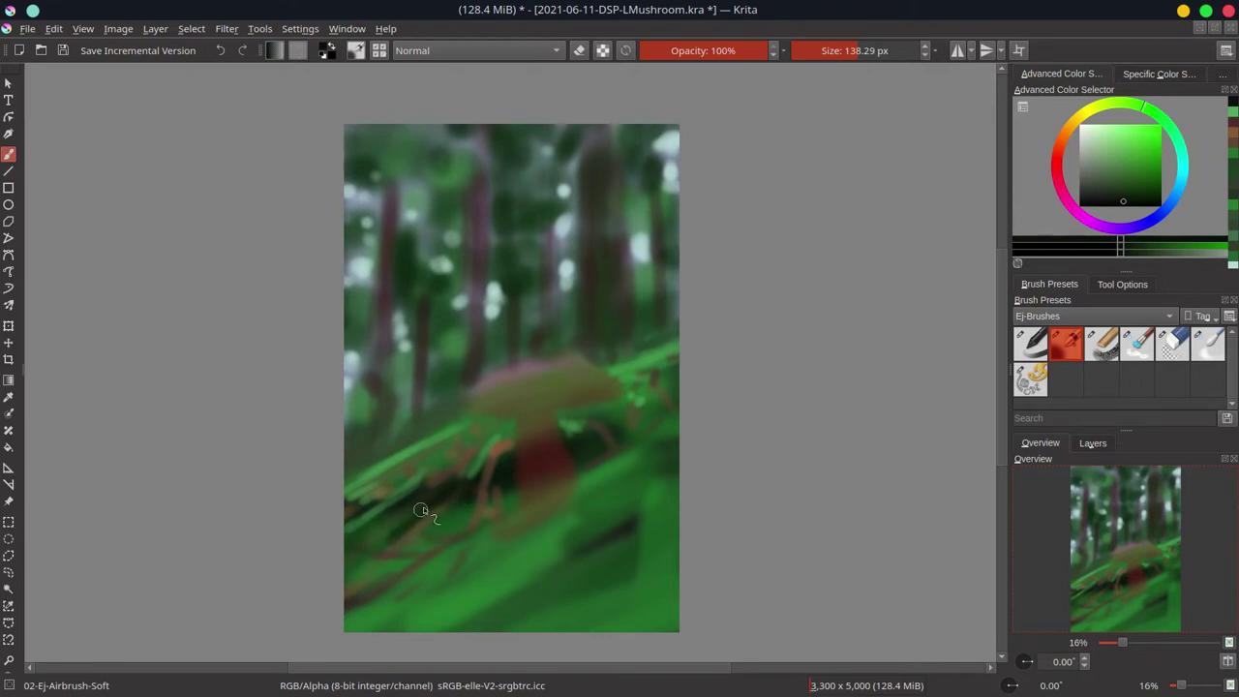
mouse_move(461, 513)
left_mouse_down()
mouse_move(514, 455)
mouse_move(453, 480)
left_mouse_up()
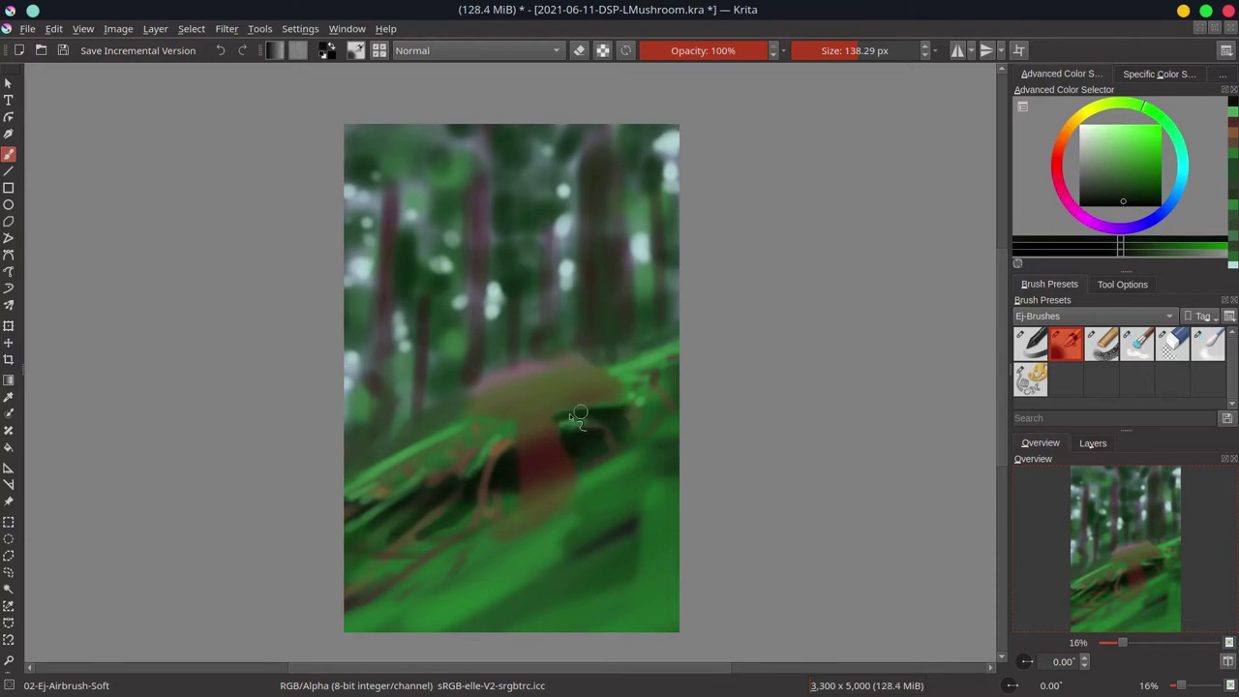
left_click_drag(578, 413, 649, 411)
left_click_drag(667, 402, 693, 371)
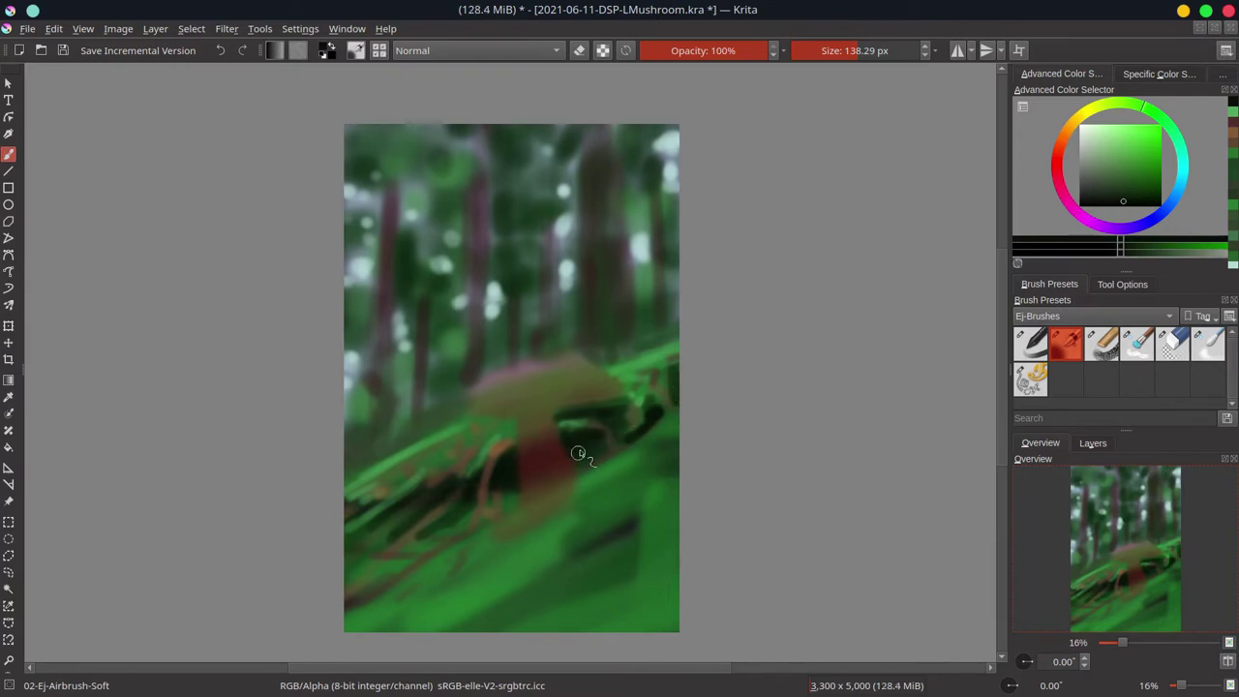
scroll(569, 506, "down", 1)
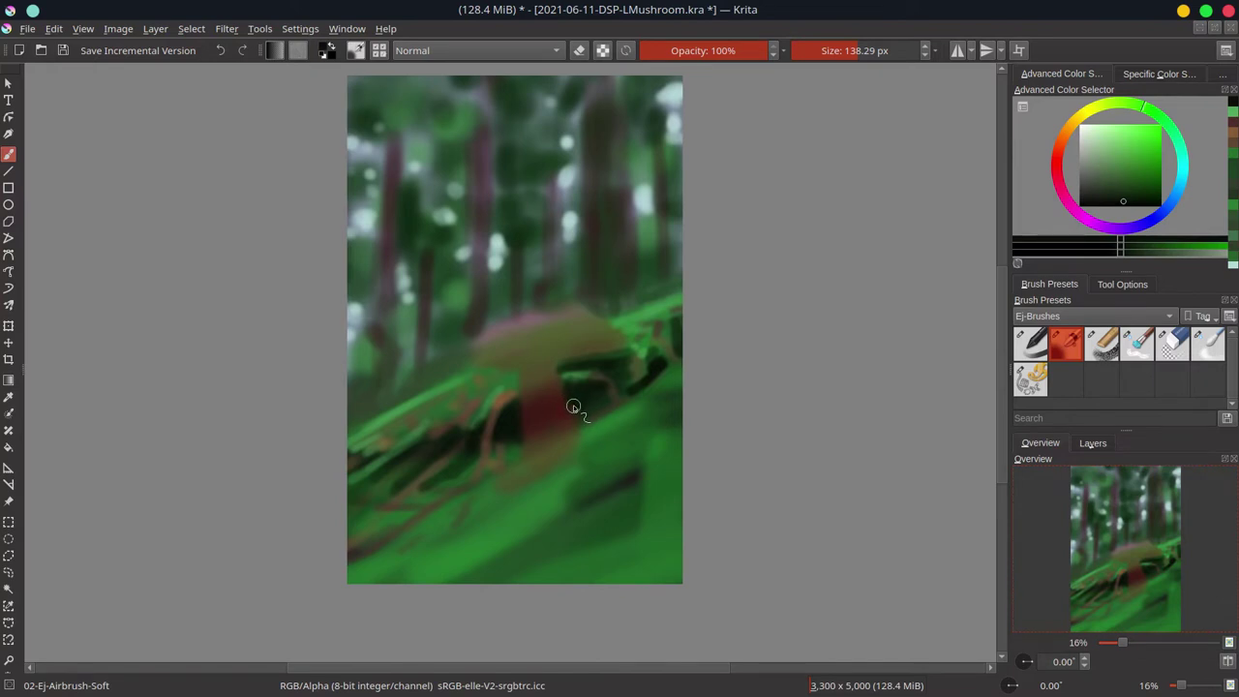
Add faint lighter green strokes with a smaller brush, then save the painting.
left_click(1124, 182)
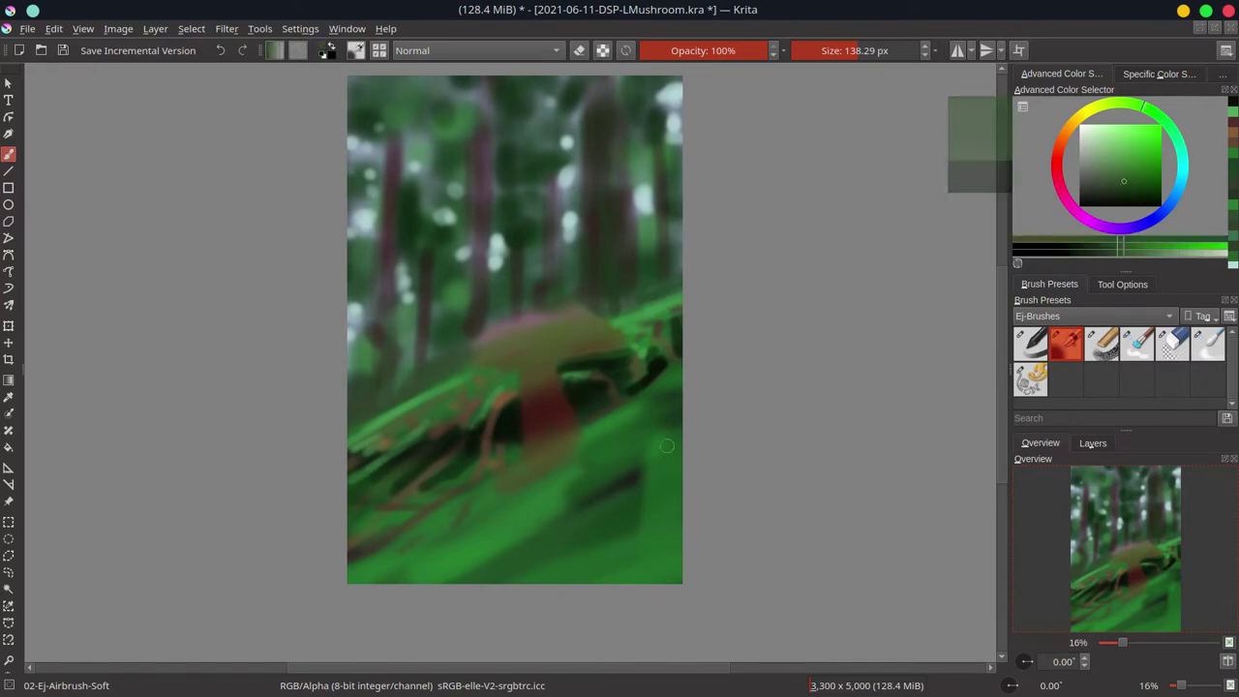
key("bracketleft")
key("bracketleft")
key("bracketleft")
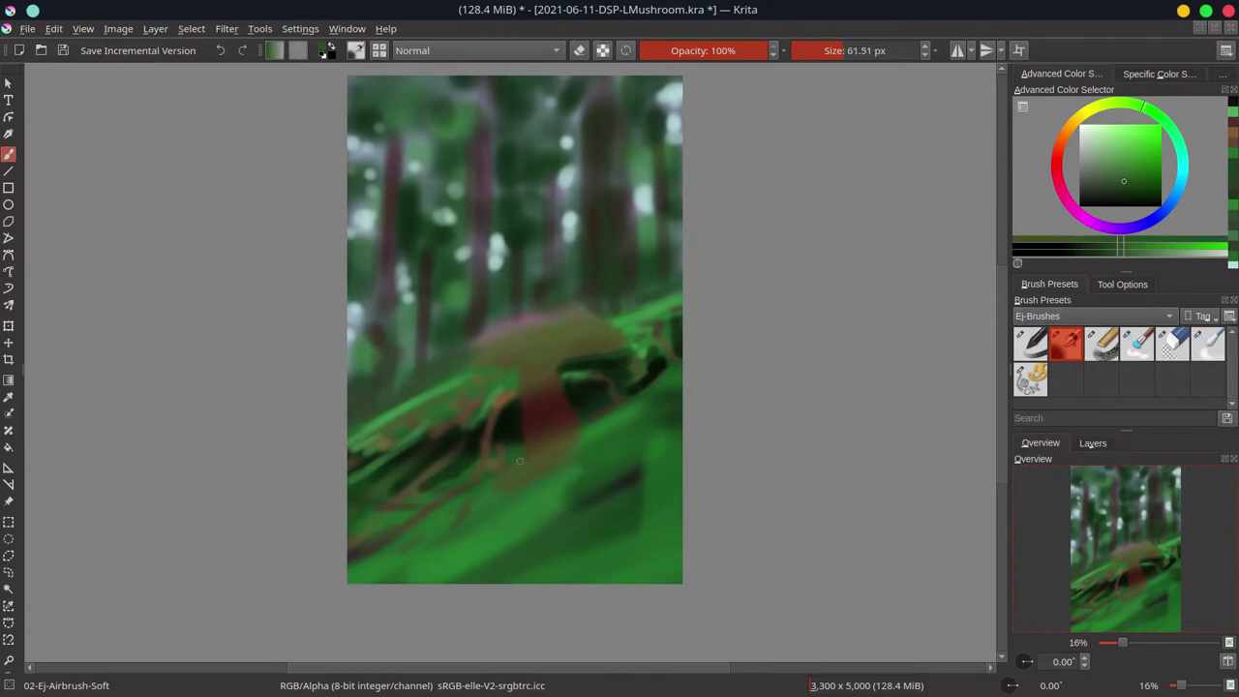
left_click_drag(517, 469, 513, 473)
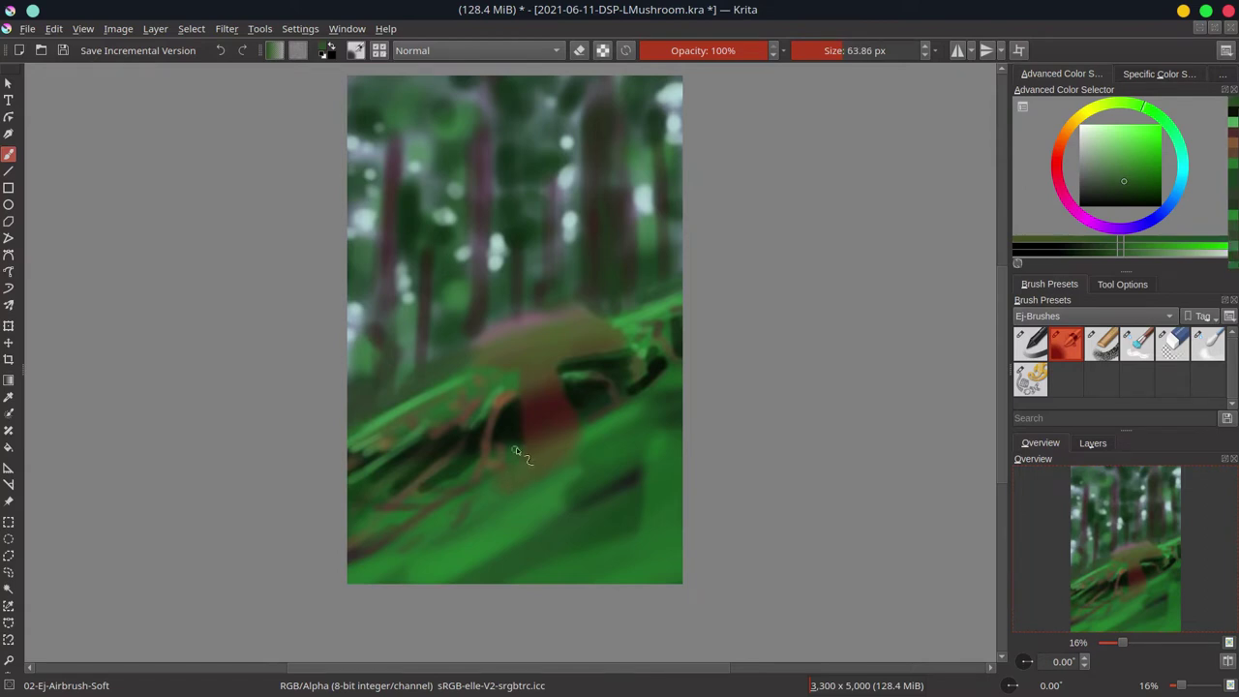
key("bracketleft")
key("bracketleft")
key("bracketleft")
left_click_drag(507, 475, 473, 480)
left_click(1122, 284)
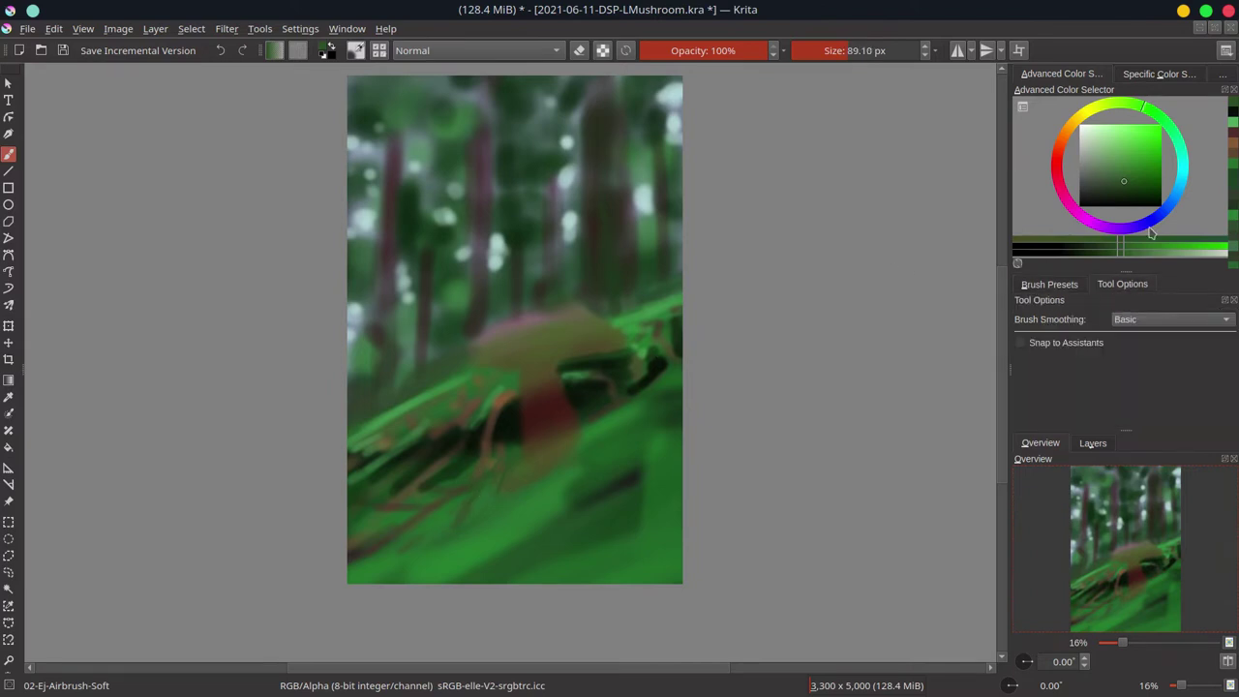
key("ctrl+s")
Select the Stamp Herbals brush from the Textures preset tag.
left_click(1069, 289)
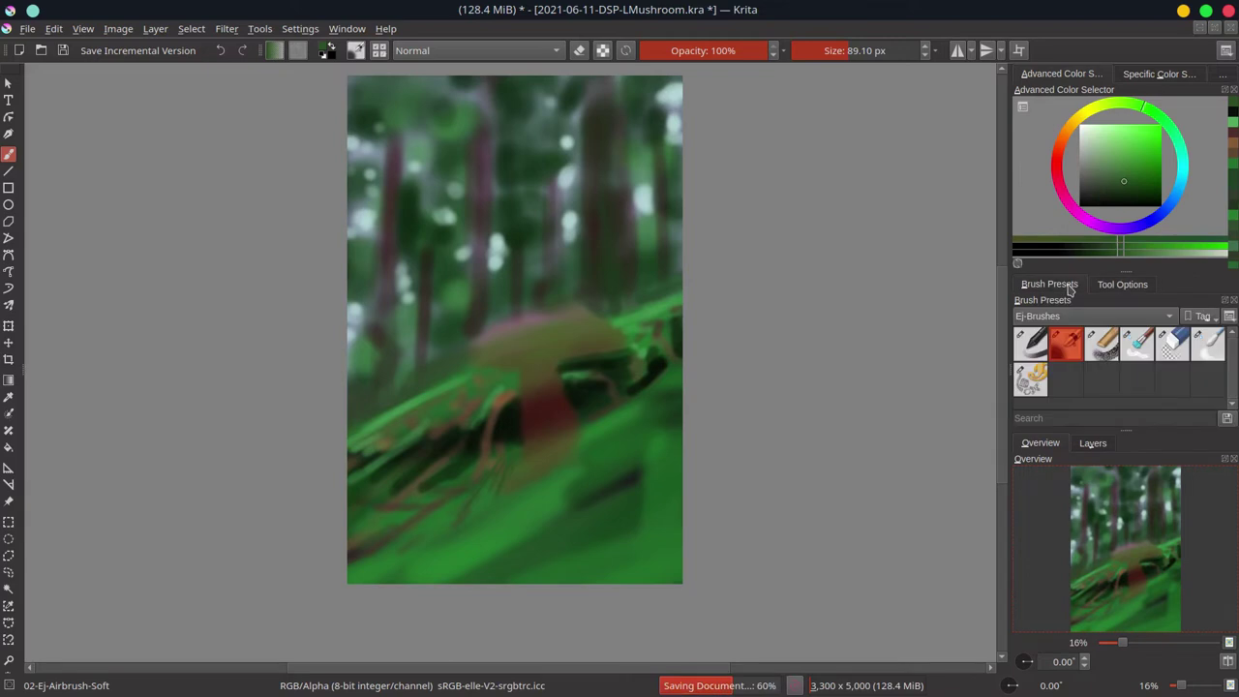
left_click(1142, 317)
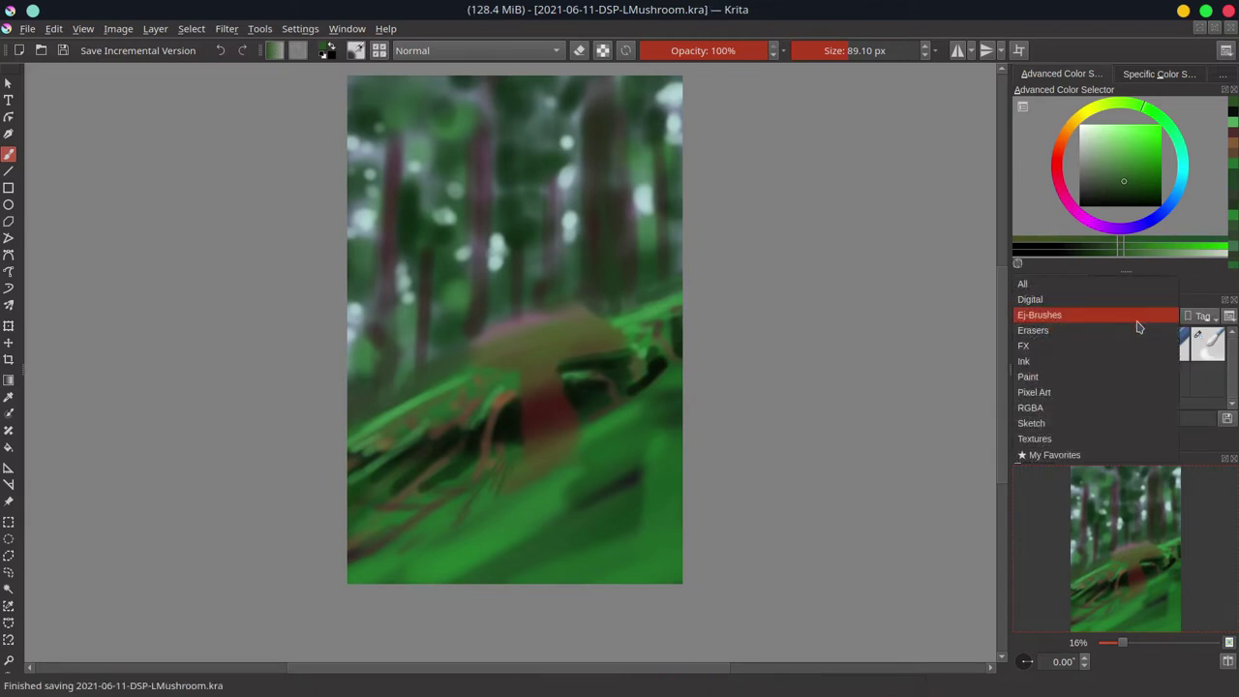
left_click(1087, 440)
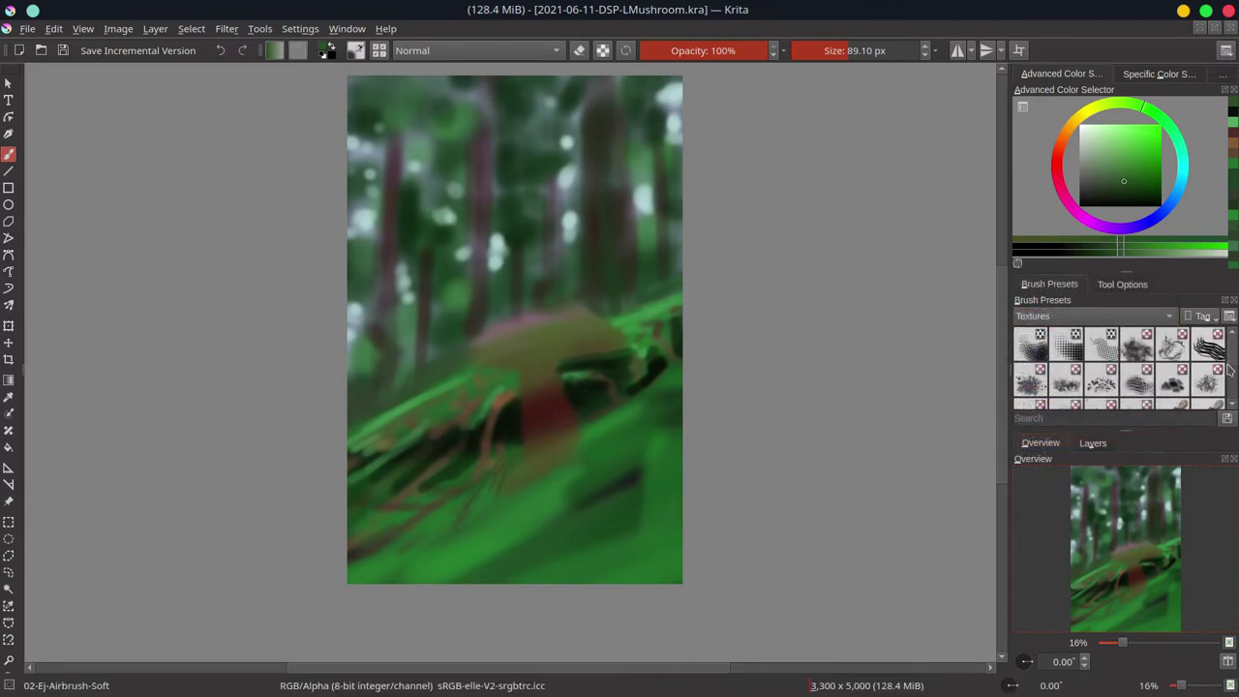
mouse_move(1234, 357)
left_mouse_down()
mouse_move(1234, 379)
mouse_move(1203, 385)
left_mouse_up()
left_click(1139, 383)
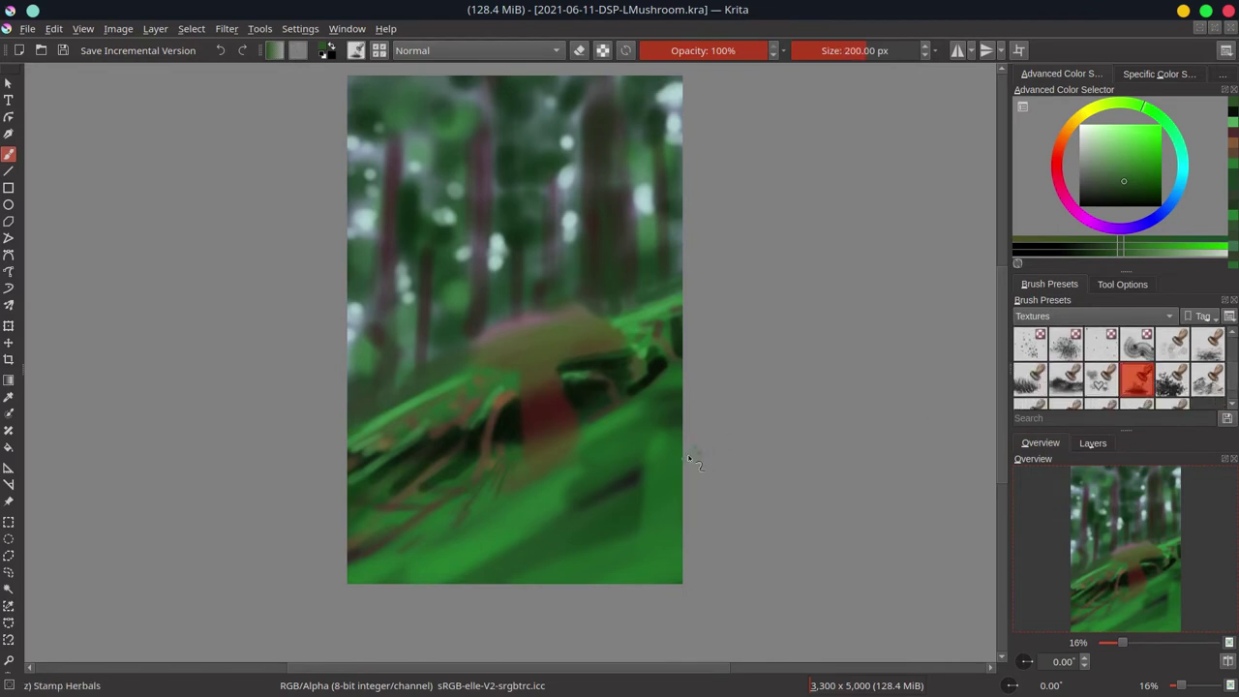
Stamp dark green grass texture across the lower foreground at about 1,000 px.
left_click_drag(442, 492, 567, 539)
left_click(461, 479)
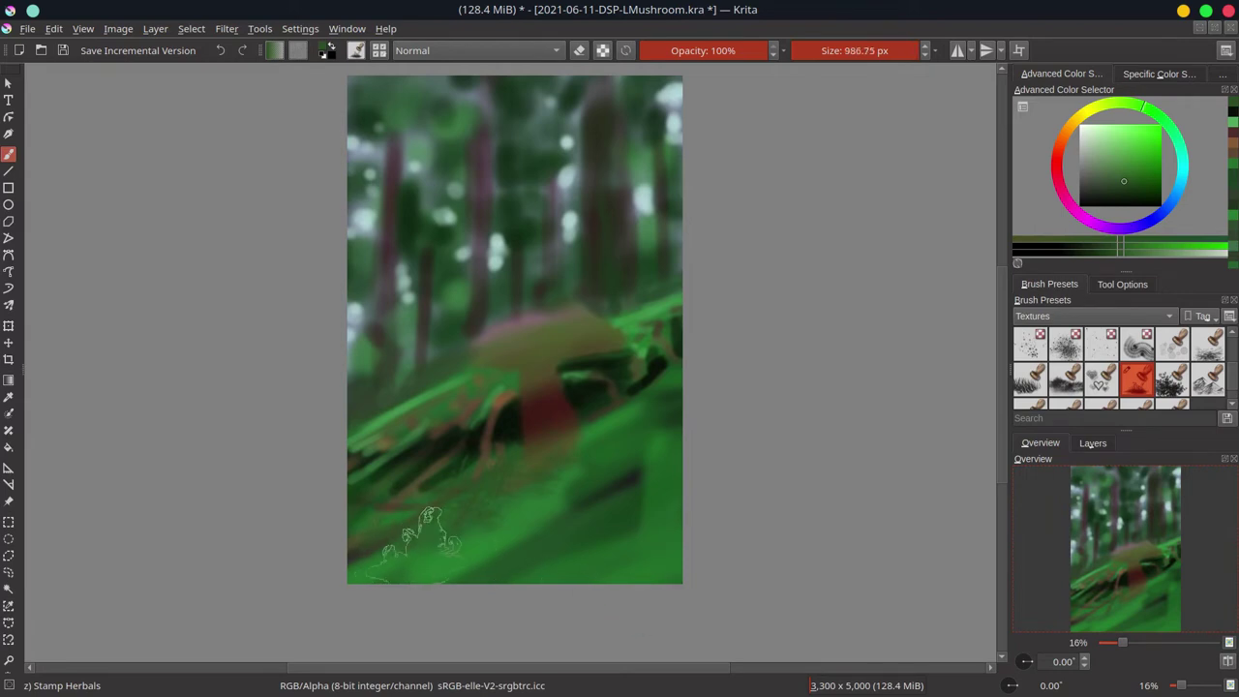
left_click_drag(416, 527, 577, 571)
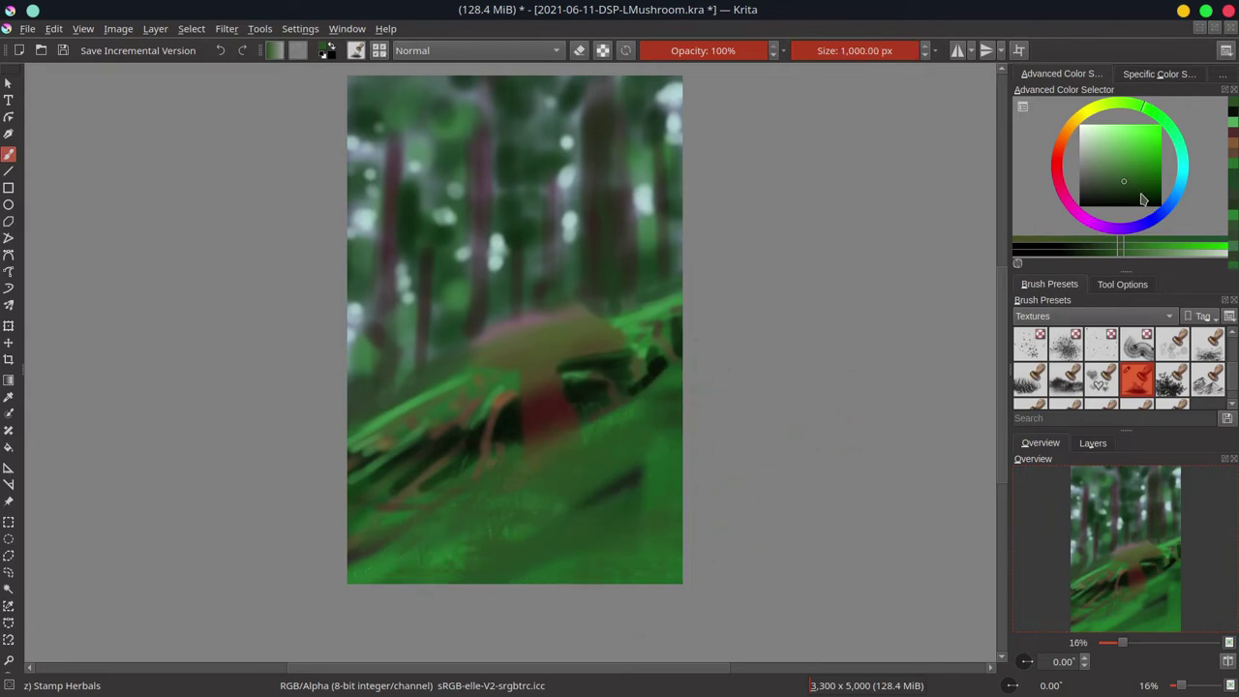
left_click(1128, 200)
mouse_move(721, 552)
left_mouse_down()
mouse_move(746, 514)
mouse_move(732, 420)
mouse_move(717, 549)
mouse_move(484, 497)
mouse_move(664, 435)
mouse_move(707, 404)
mouse_move(536, 493)
mouse_move(553, 456)
mouse_move(387, 567)
mouse_move(366, 535)
mouse_move(415, 567)
mouse_move(567, 553)
mouse_move(677, 503)
left_mouse_up()
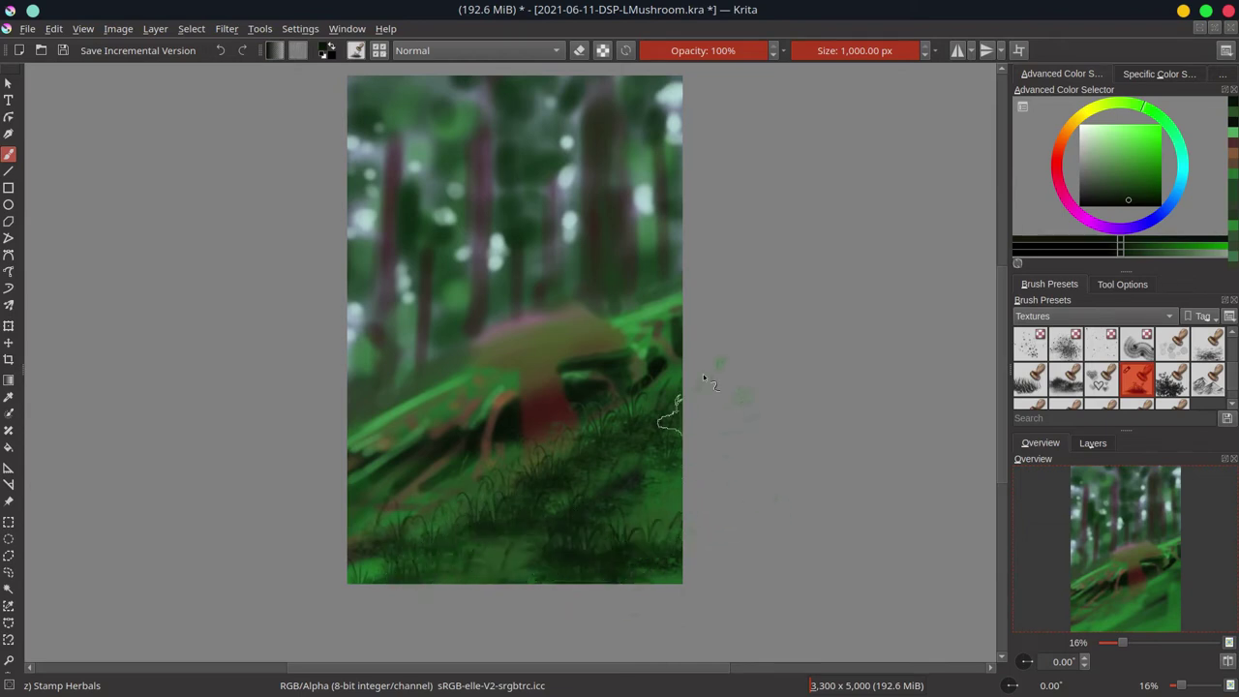
Shrink the grass stamp slightly and adjust its colour using greens sampled from the painting.
left_click_drag(594, 532, 548, 429)
left_click(678, 433, "ctrl")
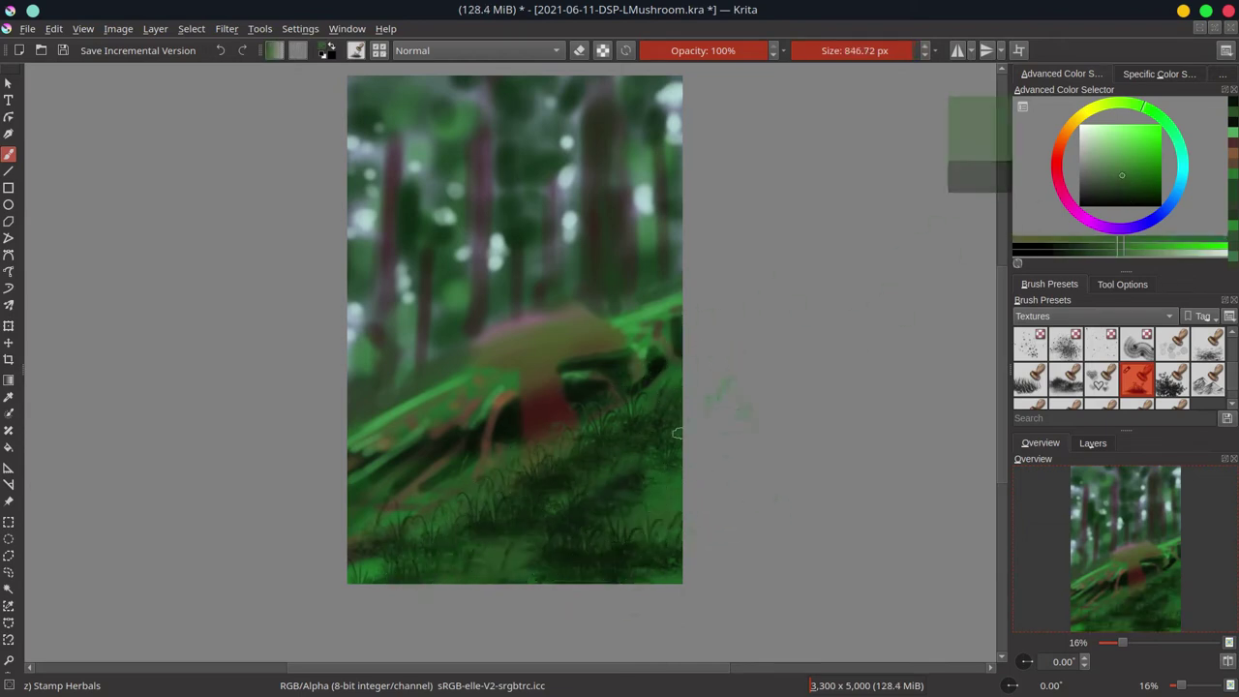
key("bracketleft")
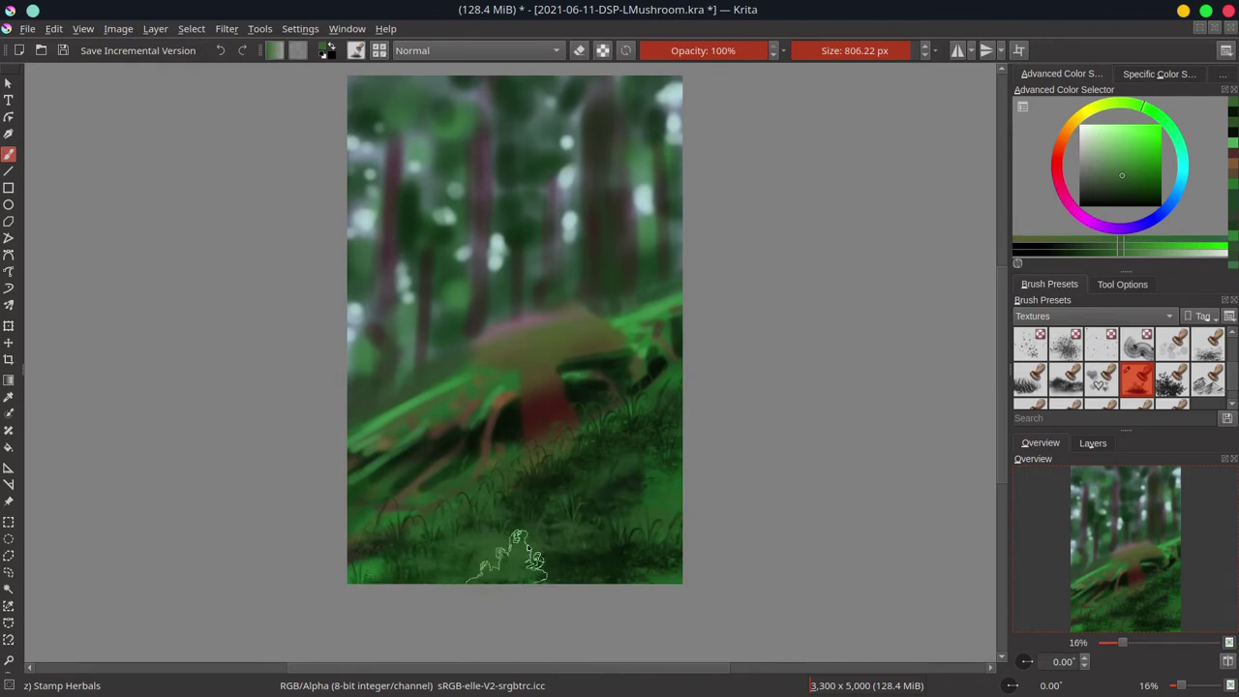
left_click(639, 437, "ctrl")
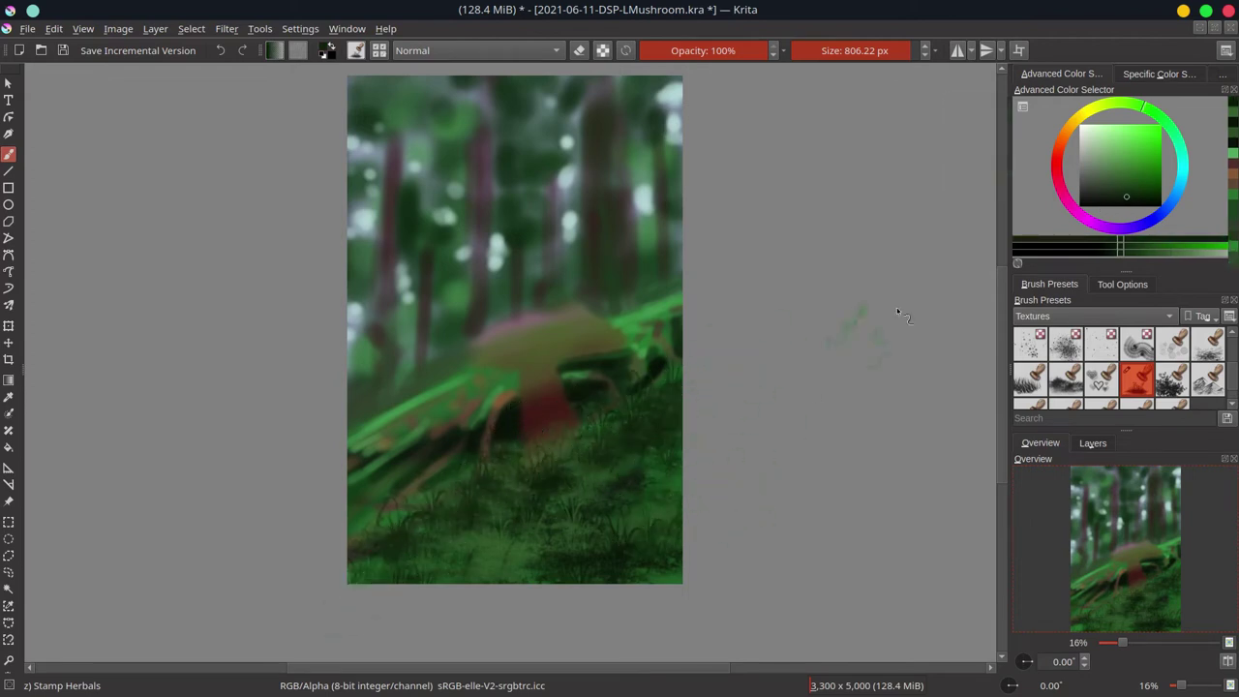
key("k")
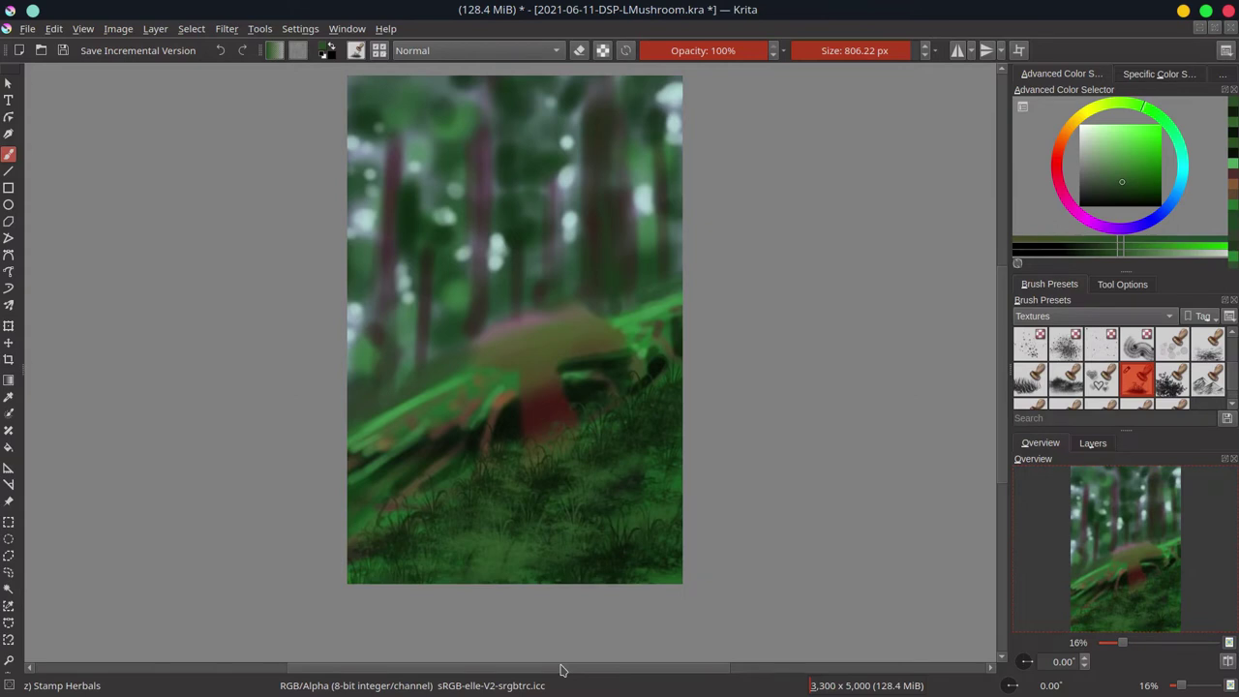
left_click(1130, 205)
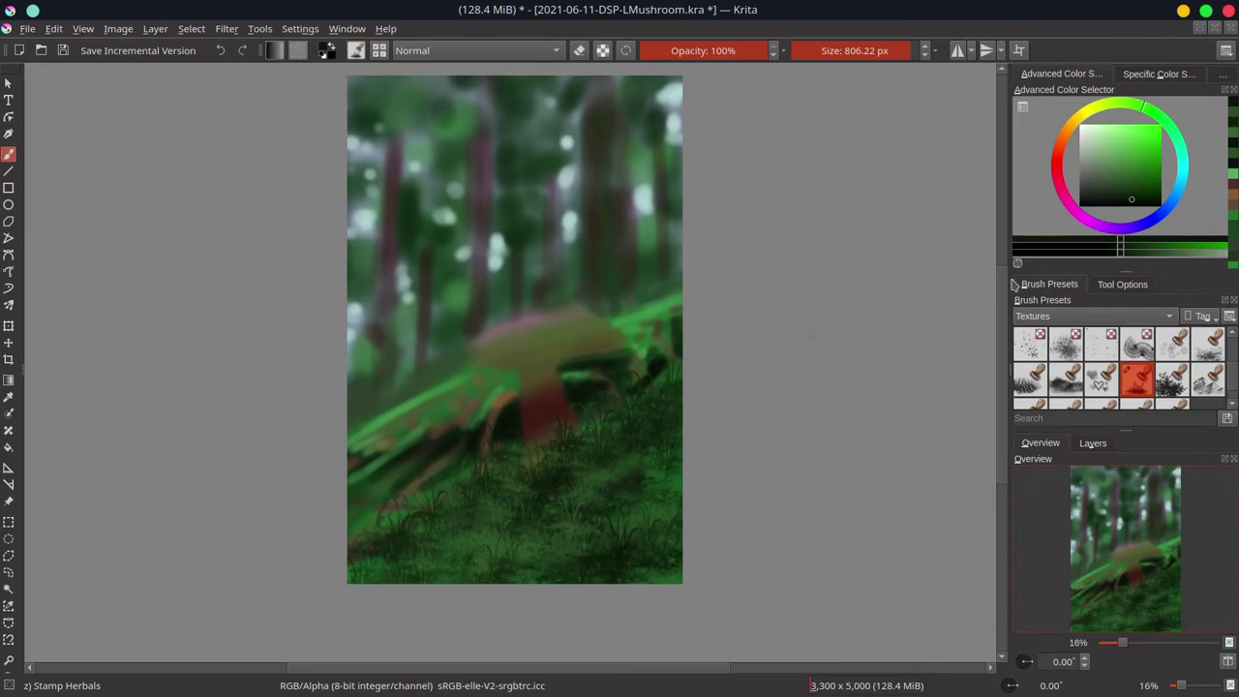
Select the Ej-Brushes soft airbrush preset with a lighter green.
left_click(1103, 317)
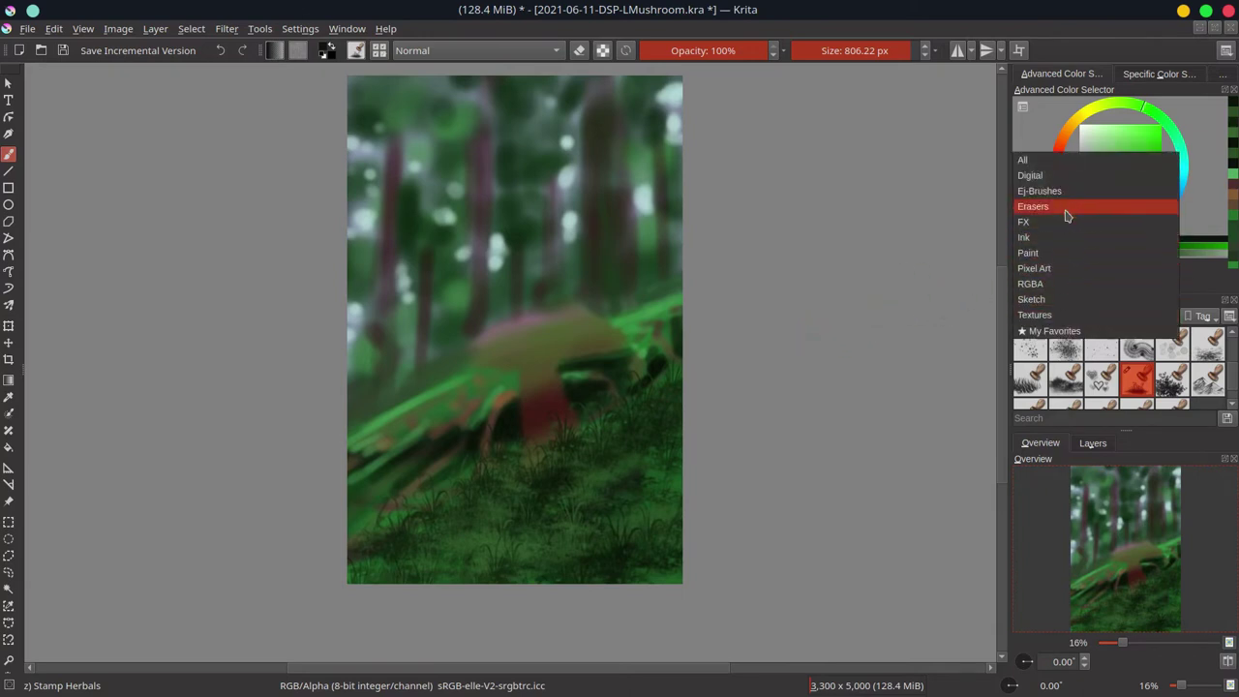
left_click(1039, 191)
left_click(1060, 340)
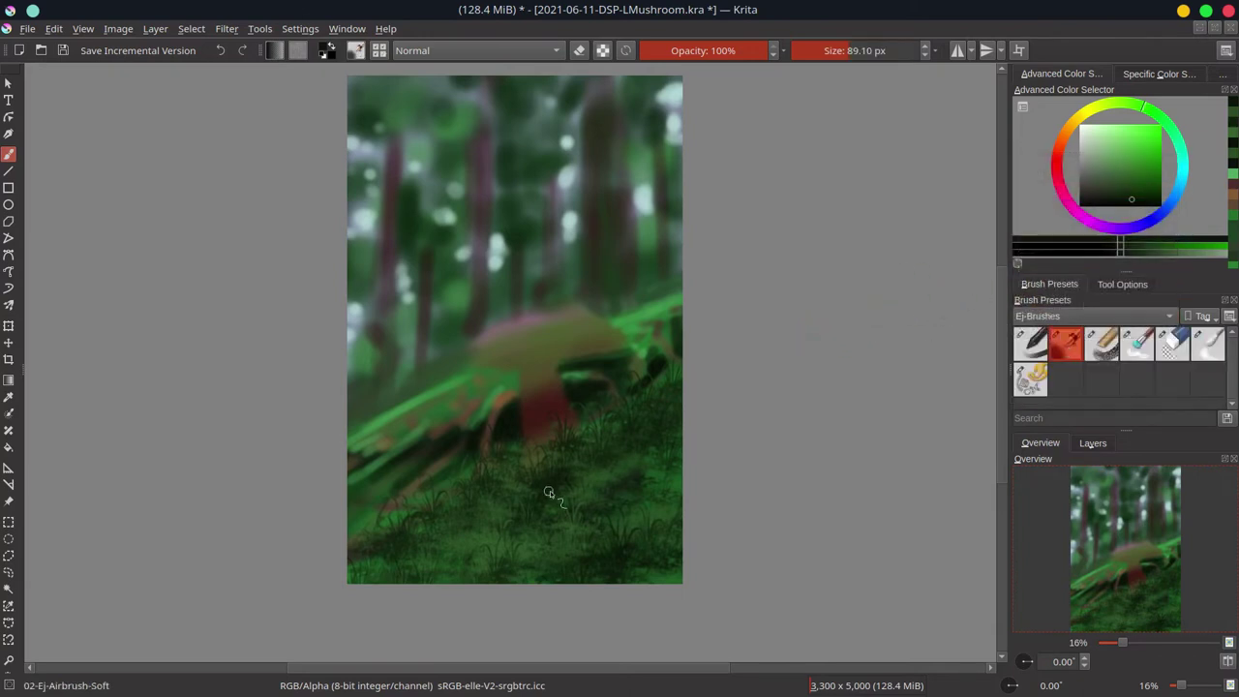
left_click(1123, 181)
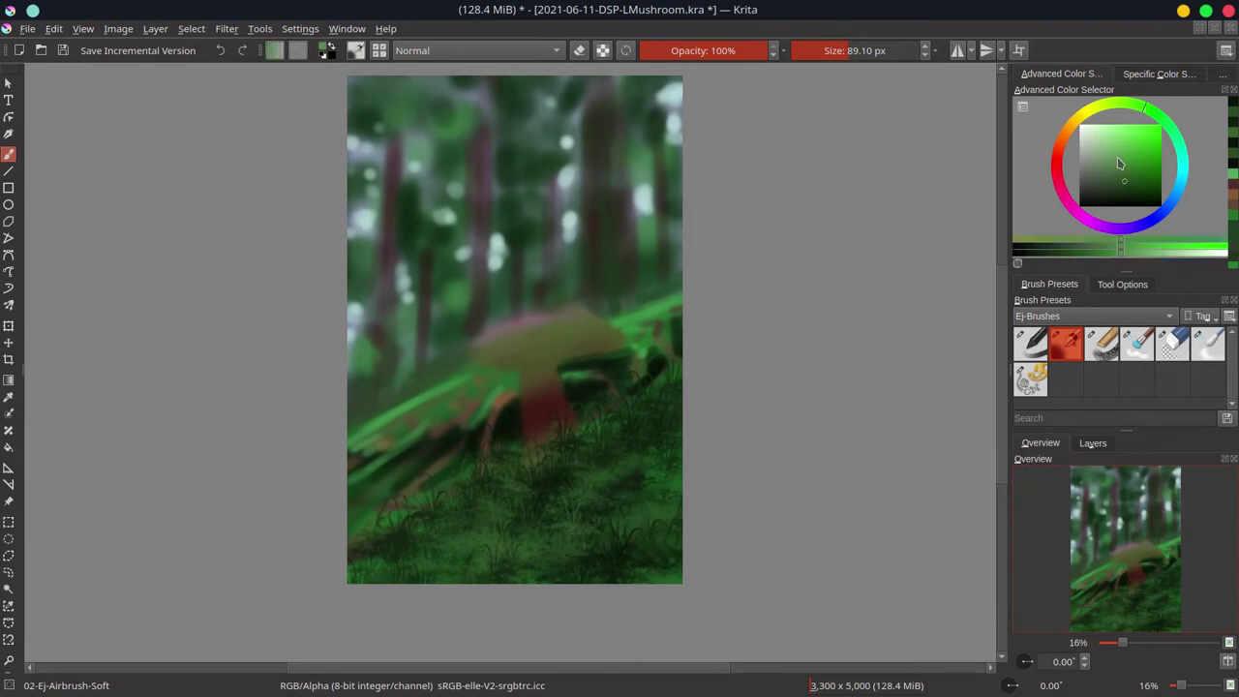
left_click(1115, 156)
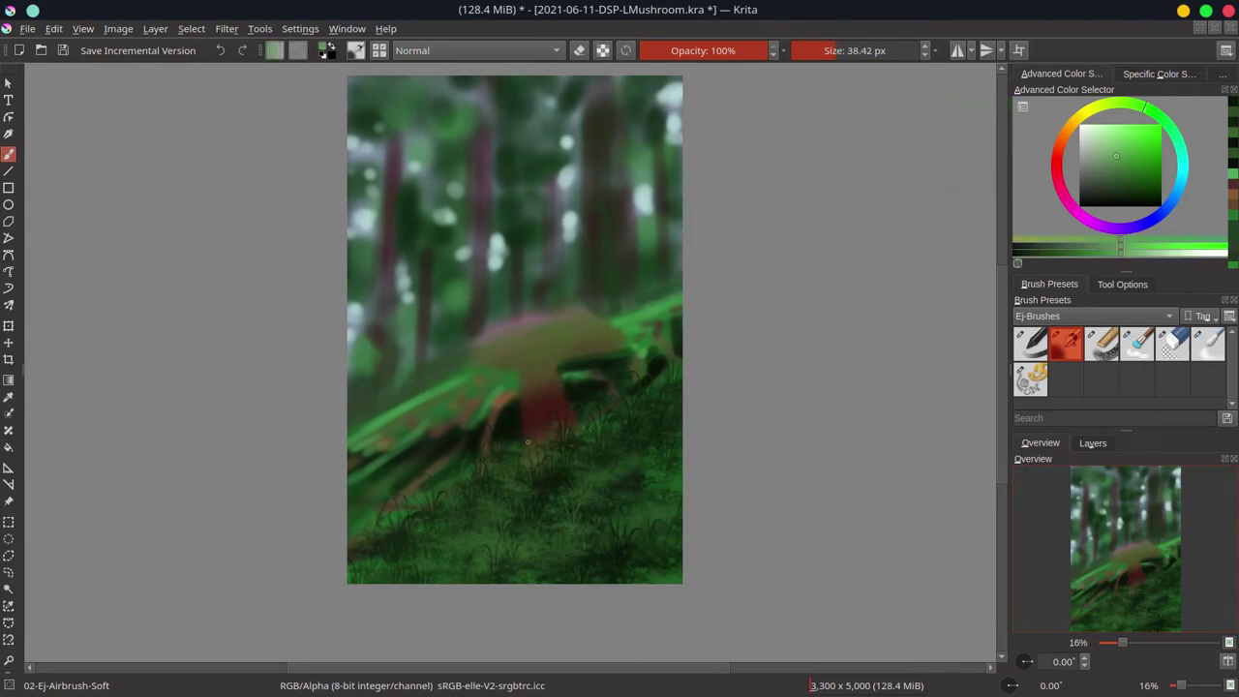
Paint fine light grass blades around the mushroom stem with a smaller brush.
left_click_drag(533, 442, 482, 443)
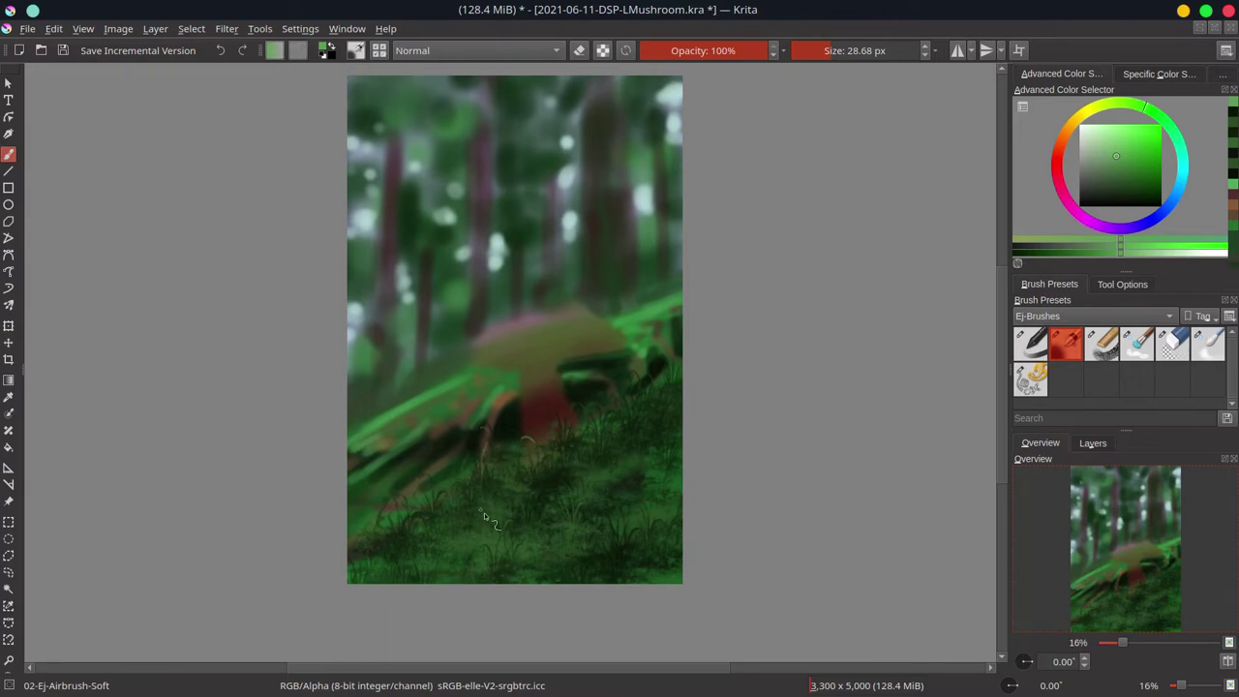
left_click_drag(485, 517, 491, 494)
left_click_drag(432, 516, 435, 495)
mouse_move(406, 538)
left_mouse_down()
mouse_move(399, 505)
mouse_move(376, 528)
mouse_move(395, 529)
left_mouse_up()
left_click_drag(519, 510, 523, 523)
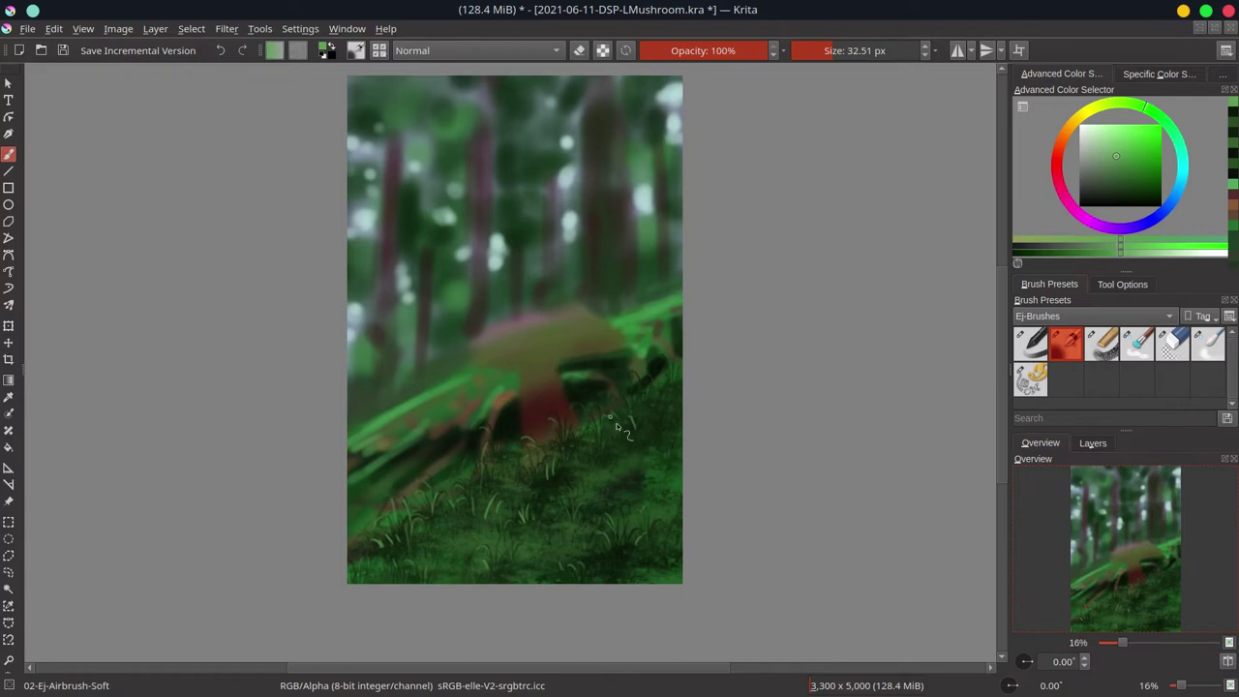
Pick a dark red-brown paint colour and show the brush blending modes.
left_click_drag(1160, 186, 1103, 176)
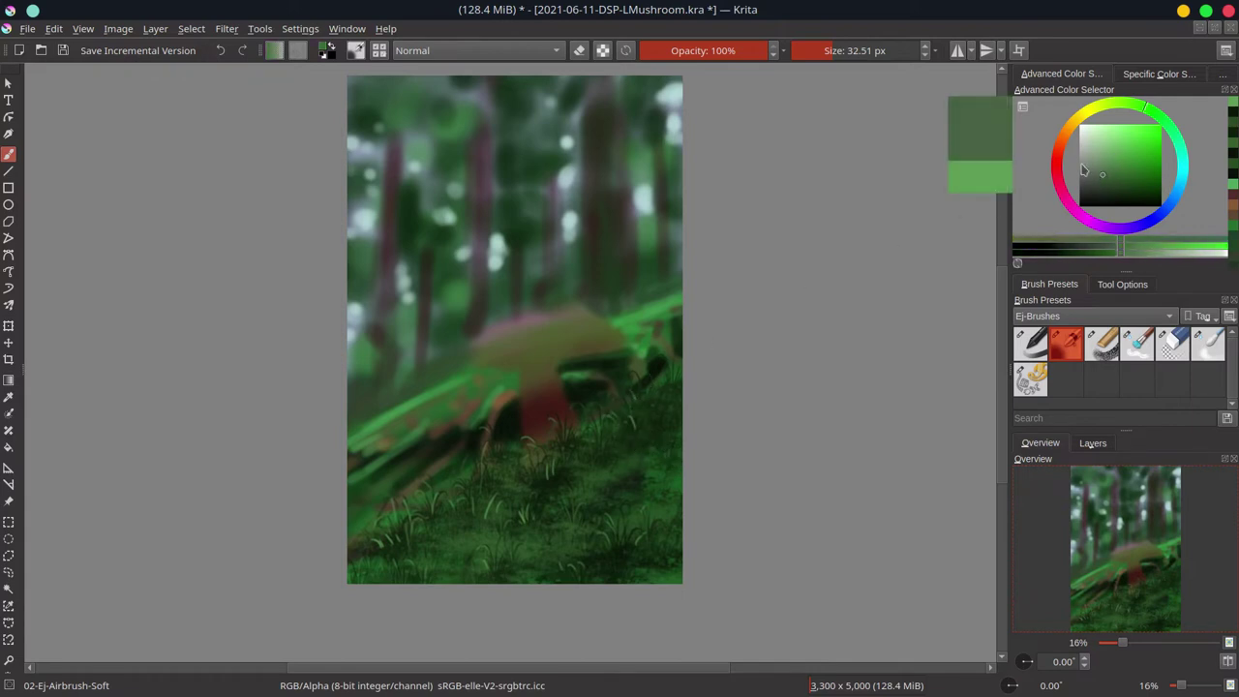
left_click(1062, 150)
left_click(474, 50)
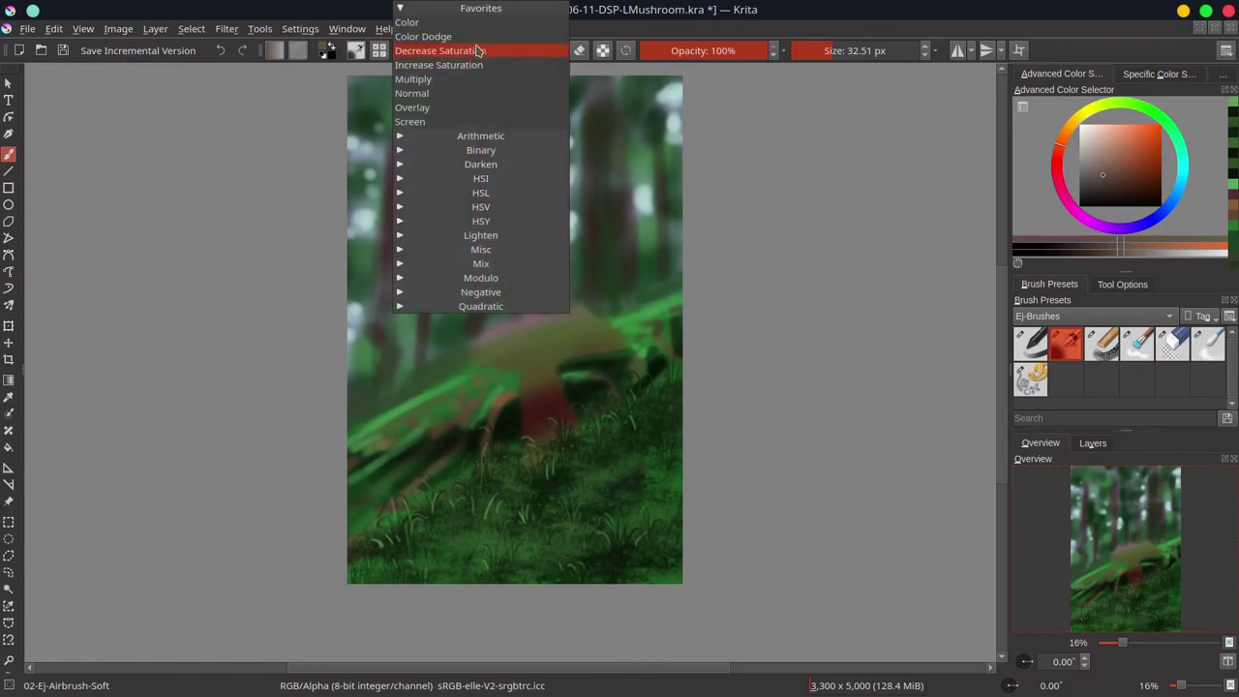
Switch the brush to Color Dodge, enlarge it past 165 px, and glow the grass yellow.
left_click(455, 46)
left_click_drag(440, 520, 484, 542, "shift")
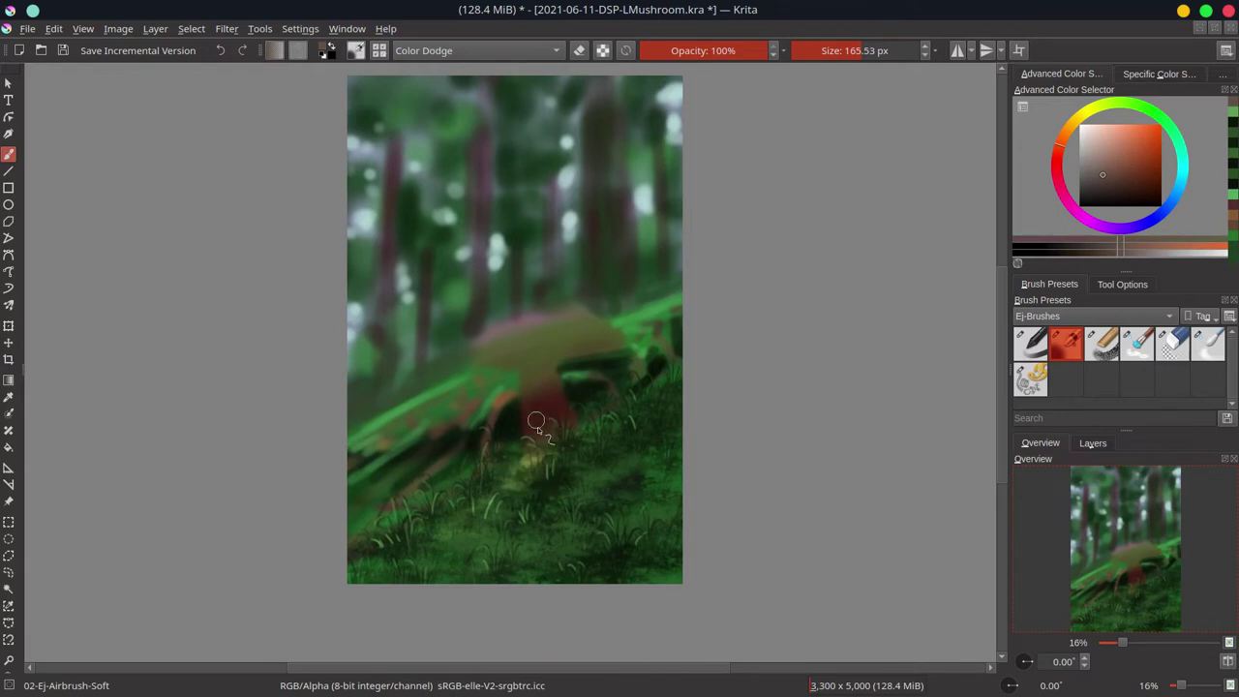
left_click_drag(555, 318, 561, 320, "shift")
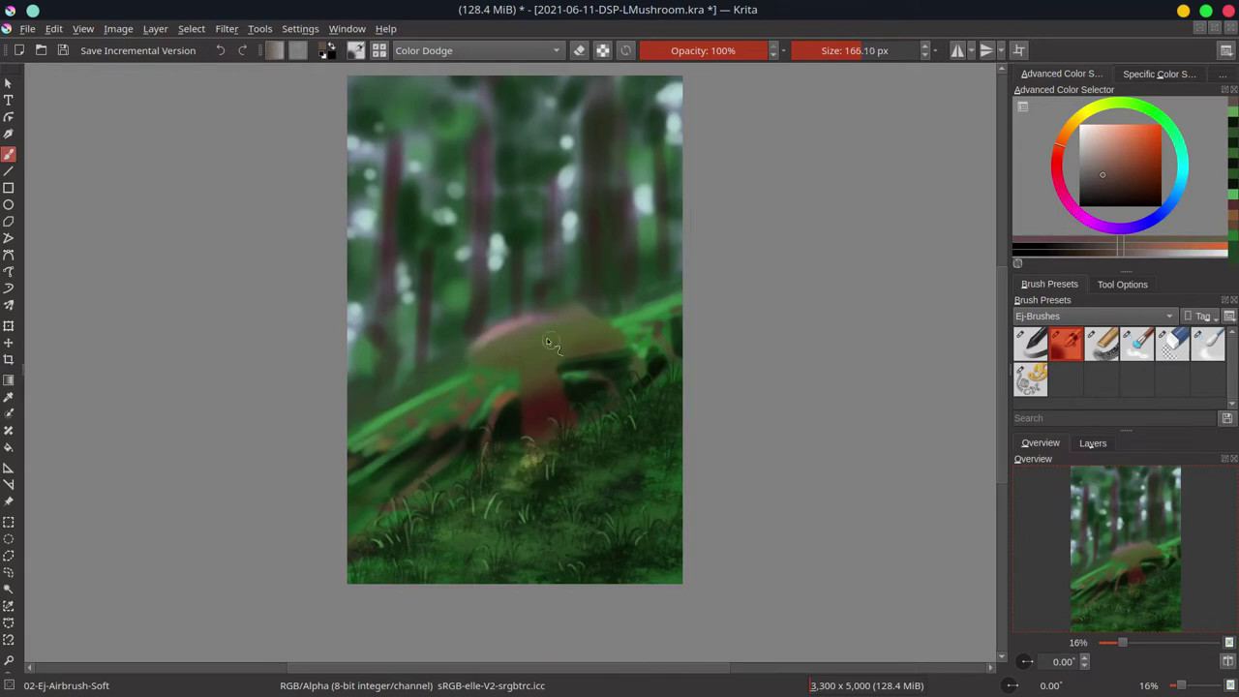
left_click_drag(475, 491, 553, 478)
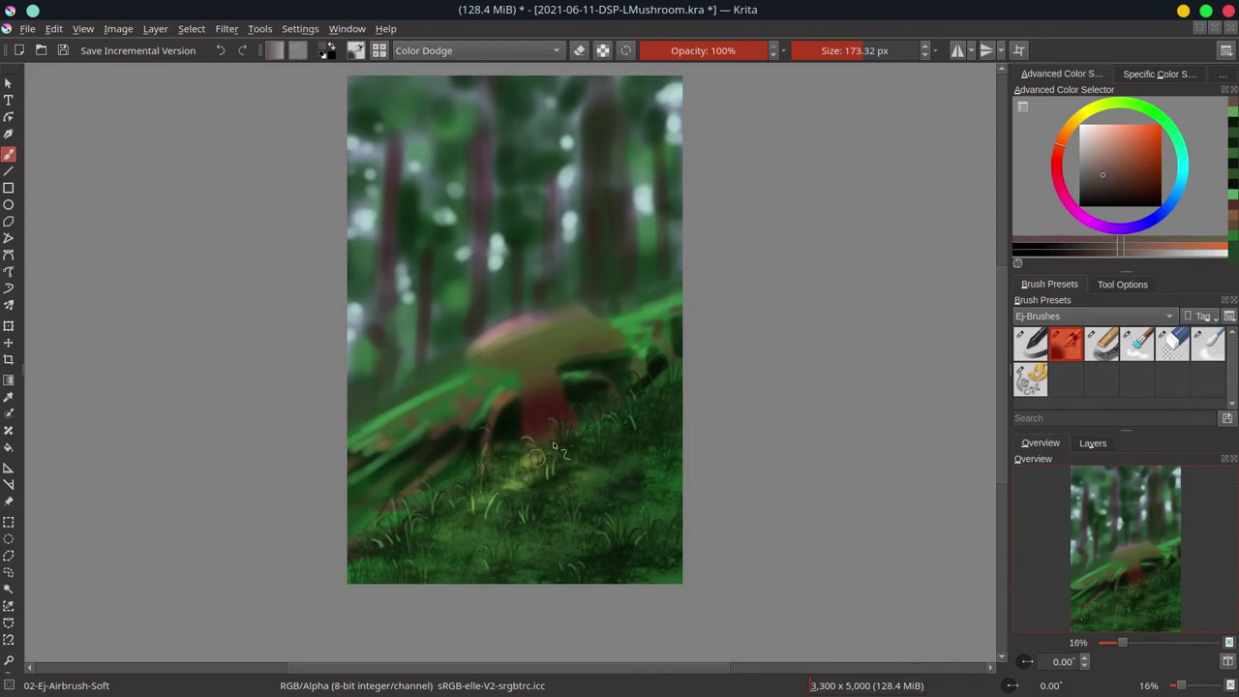
Brighten the grass toward the mushroom base and lower-left with a ~220 px brush, then save.
mouse_move(477, 525)
left_mouse_down("shift")
mouse_move(505, 520)
mouse_move(477, 554)
mouse_move(409, 520)
mouse_move(508, 445)
mouse_move(457, 481)
left_mouse_up("shift")
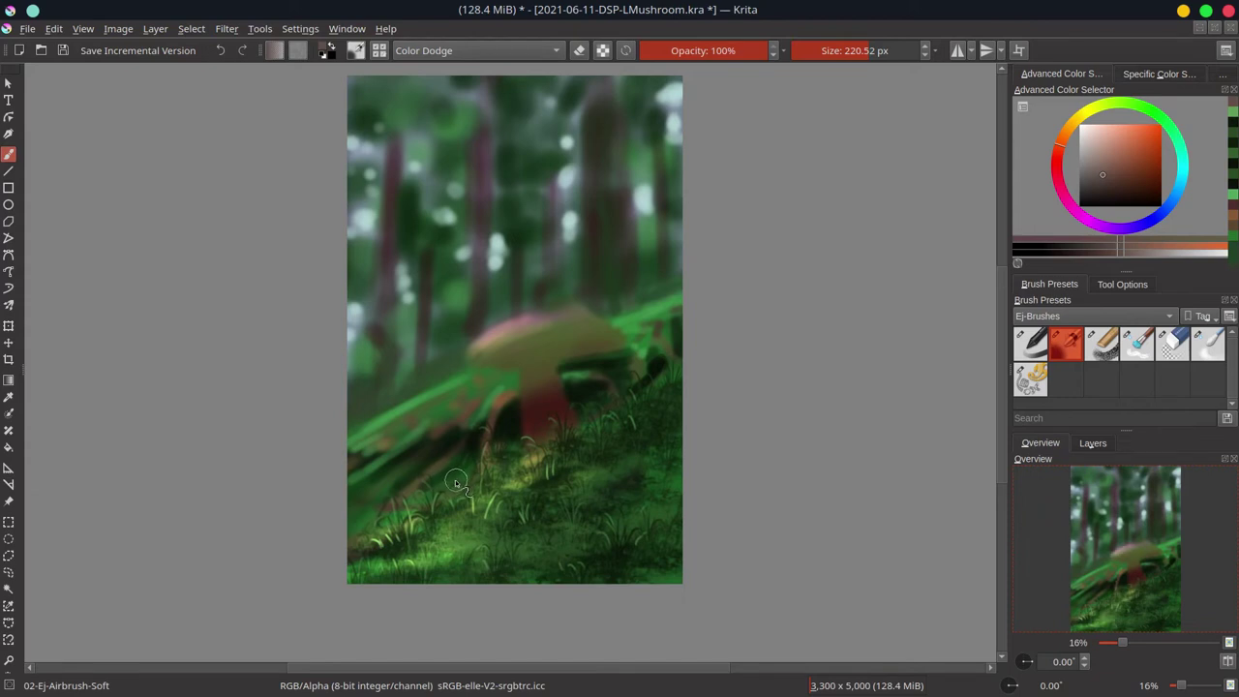
mouse_move(457, 481)
left_mouse_down()
mouse_move(530, 408)
mouse_move(547, 432)
left_mouse_up()
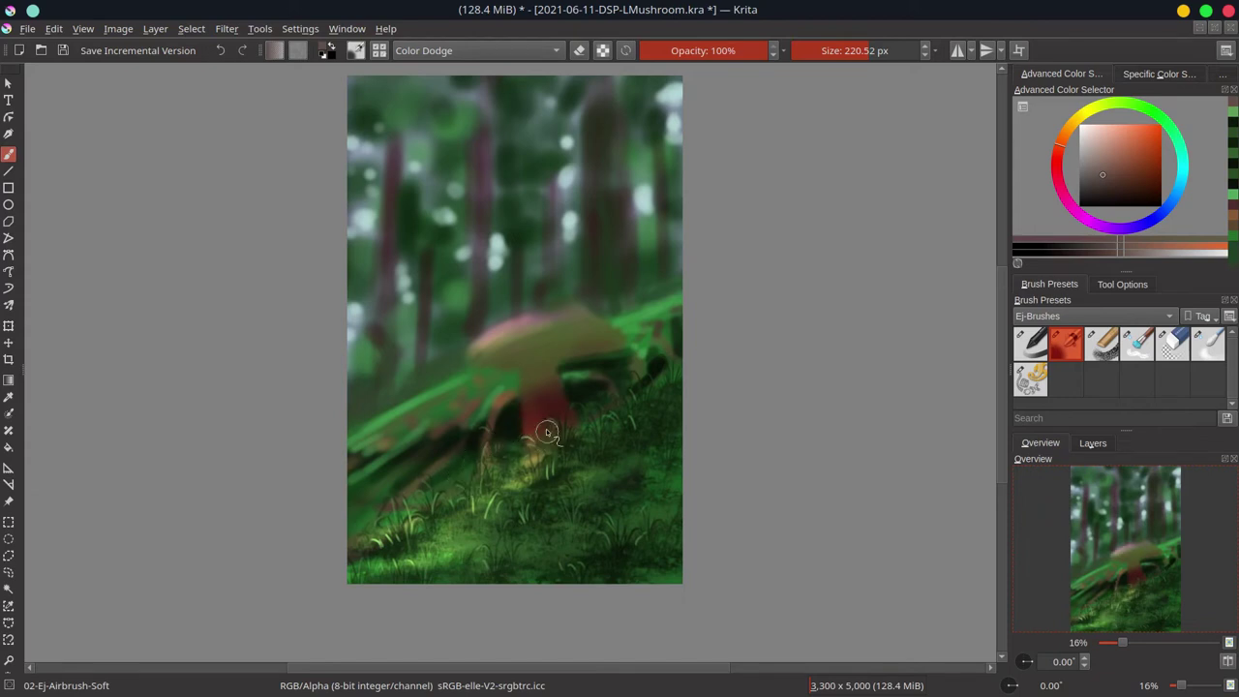
mouse_move(478, 492)
left_mouse_down()
mouse_move(493, 506)
mouse_move(426, 548)
mouse_move(349, 549)
mouse_move(440, 495)
mouse_move(334, 584)
mouse_move(581, 480)
mouse_move(584, 443)
mouse_move(549, 375)
mouse_move(485, 362)
mouse_move(566, 311)
mouse_move(601, 331)
mouse_move(544, 539)
mouse_move(510, 469)
mouse_move(485, 457)
left_mouse_up()
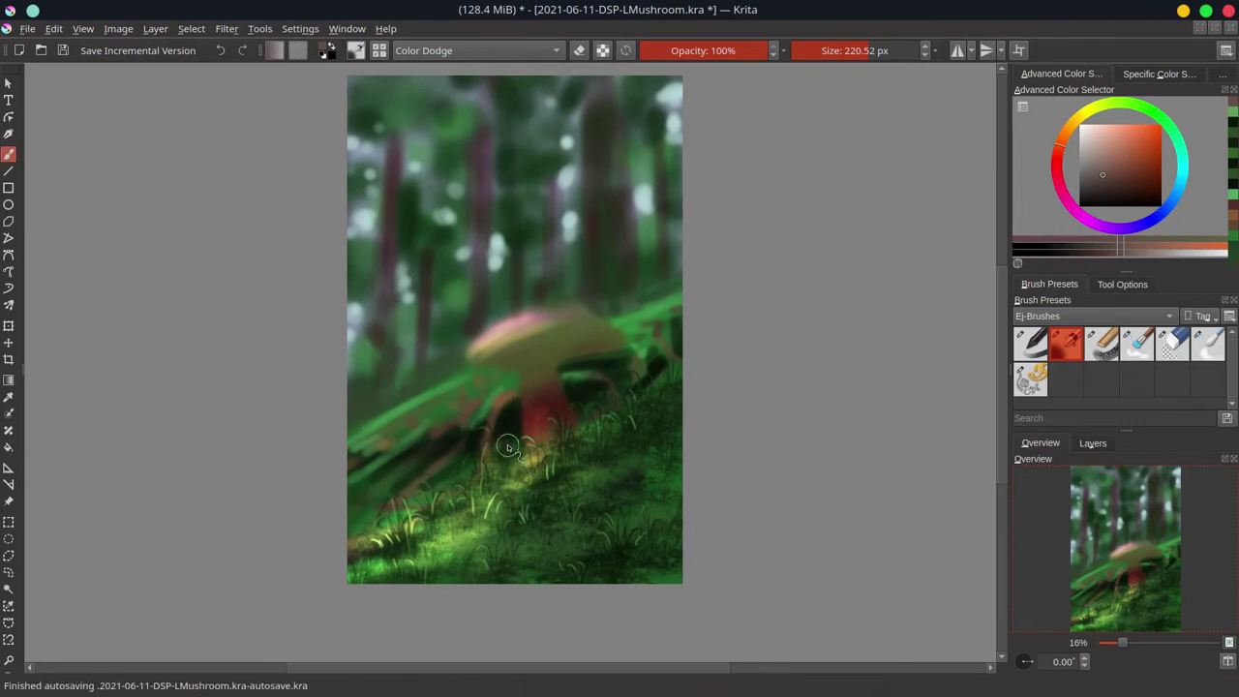
key("ctrl+s")
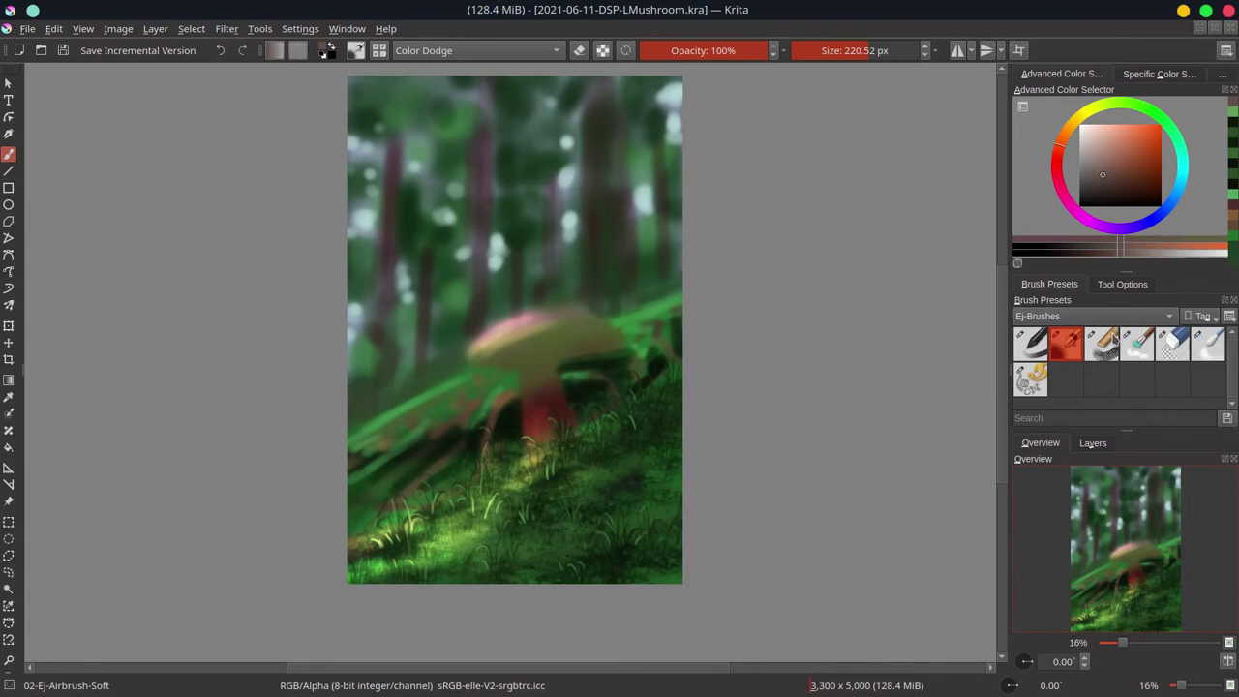
left_click(513, 51)
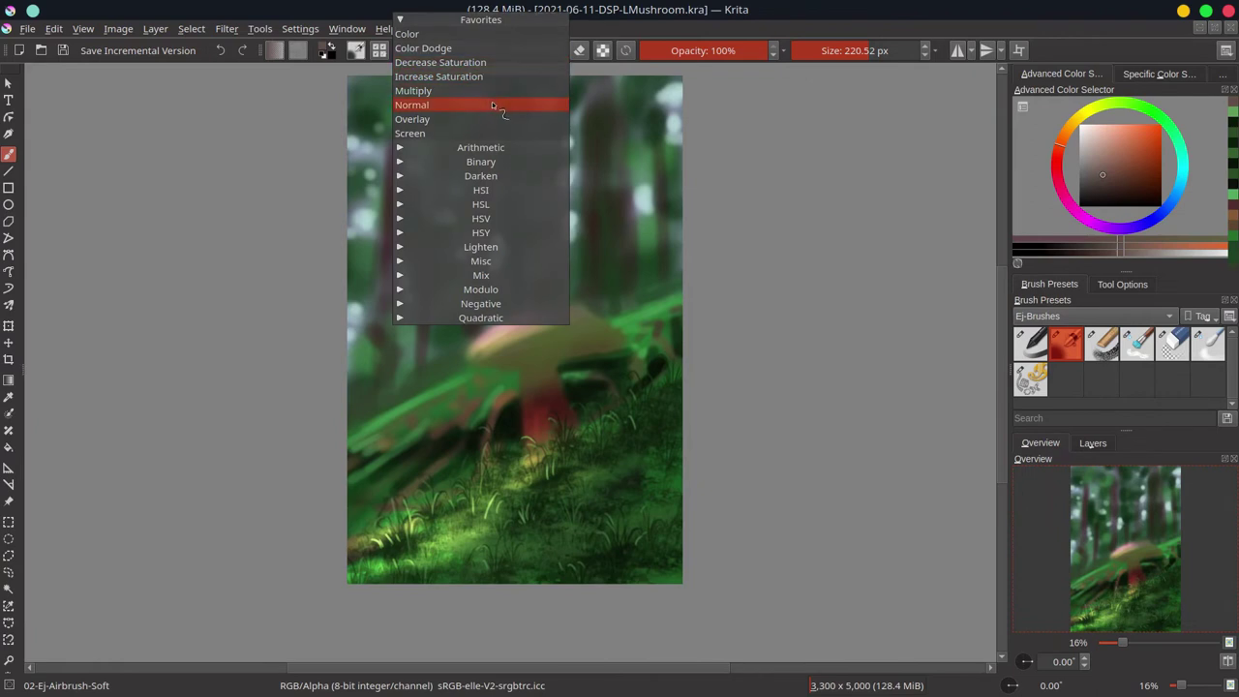
Return to Normal blending and paint a dark red line under the mushroom cap.
left_click(493, 105)
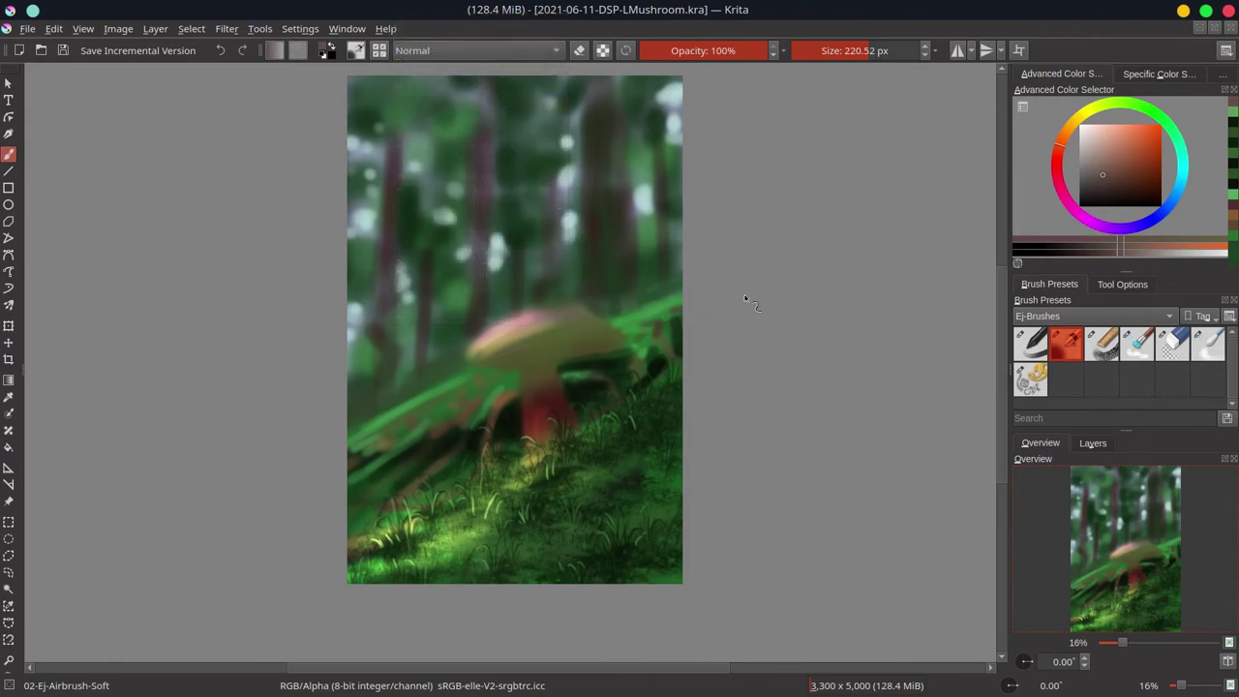
left_click(547, 392, "ctrl")
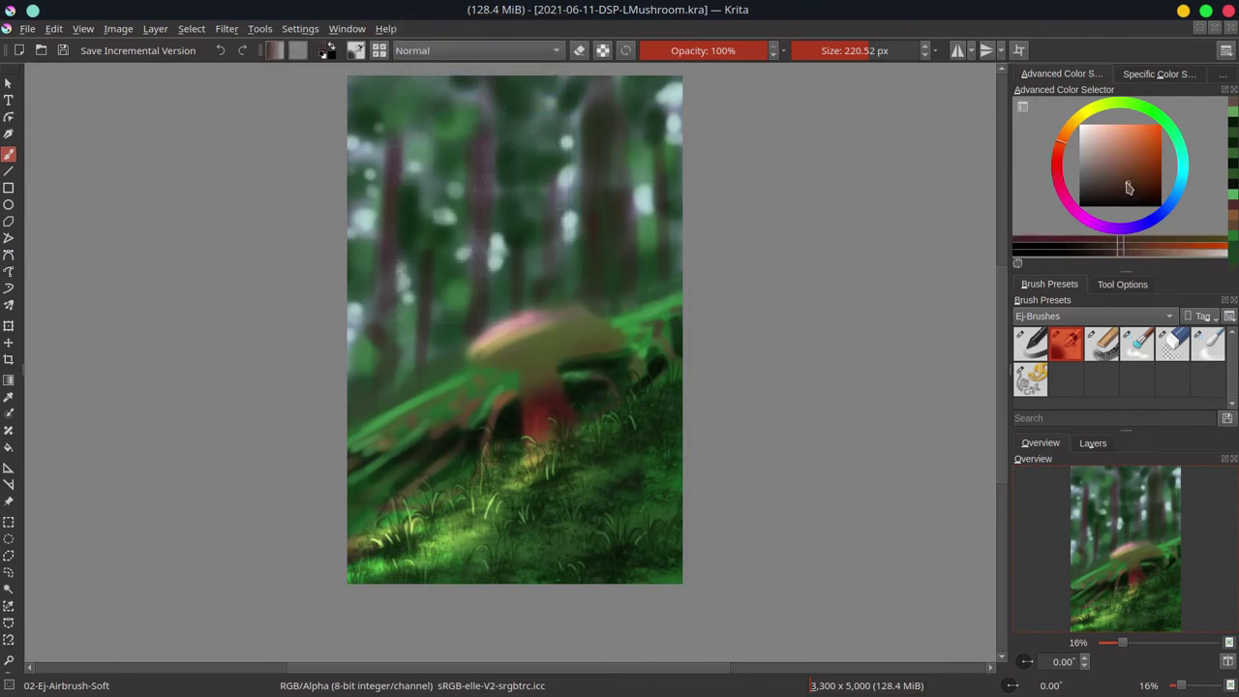
left_click(1127, 187)
left_click(1054, 160)
left_click_drag(501, 340, 474, 334)
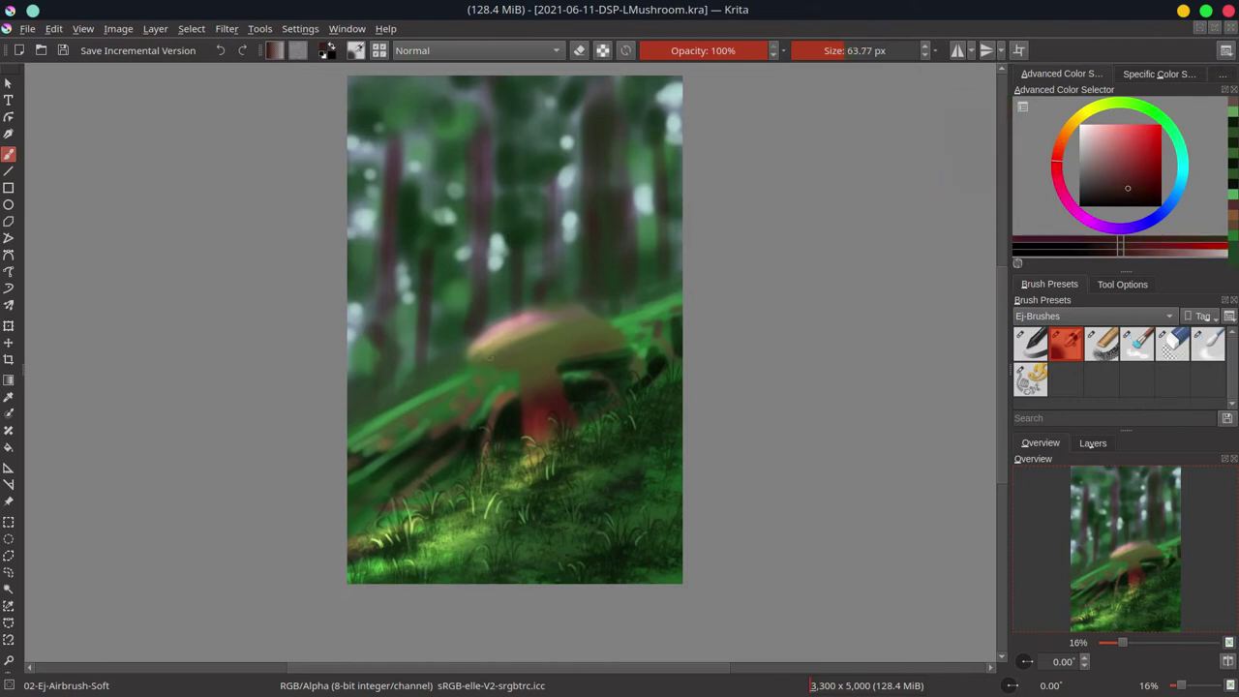
key("bracketright")
left_click_drag(486, 356, 564, 332)
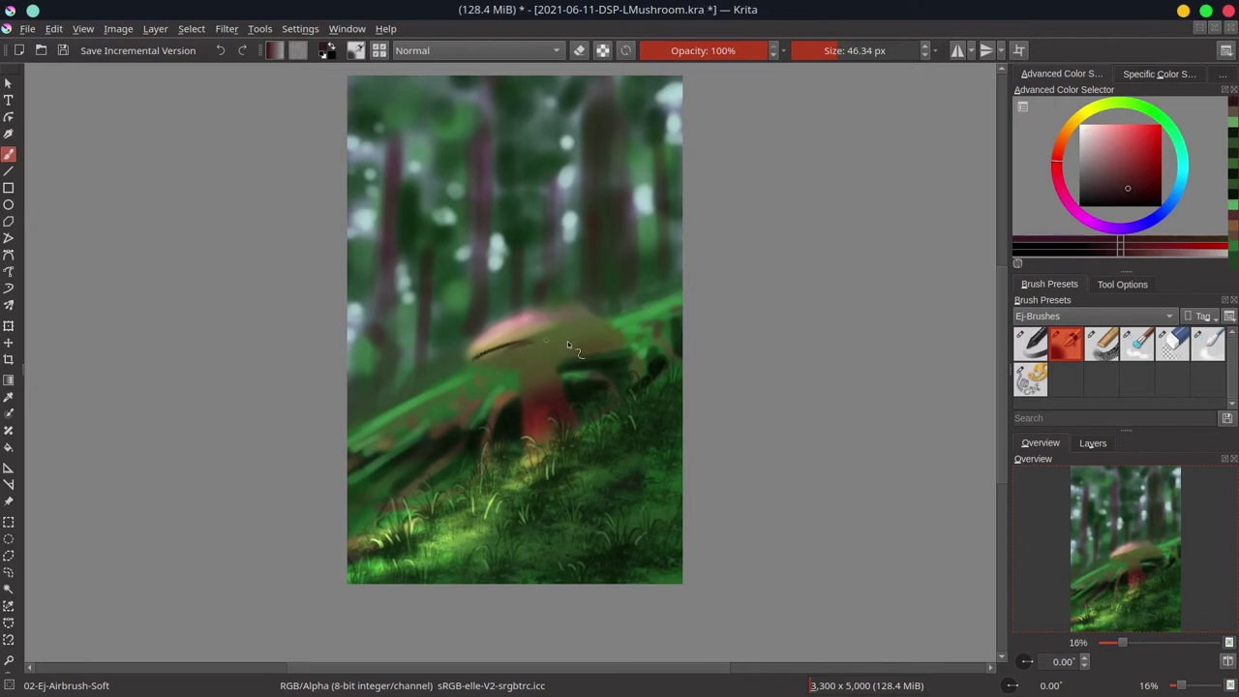
left_click_drag(541, 344, 575, 340)
Sample darker stem reds and shade where the cap meets the stem.
left_click(503, 357, "ctrl")
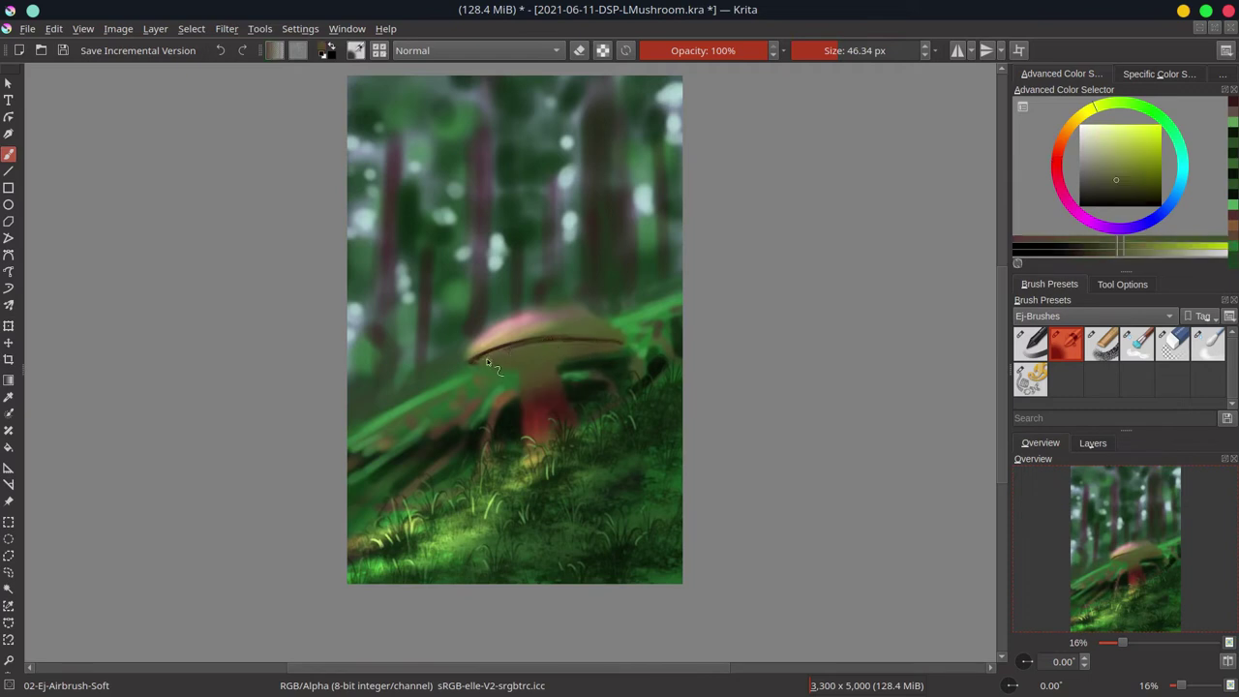
left_click(497, 350, "ctrl")
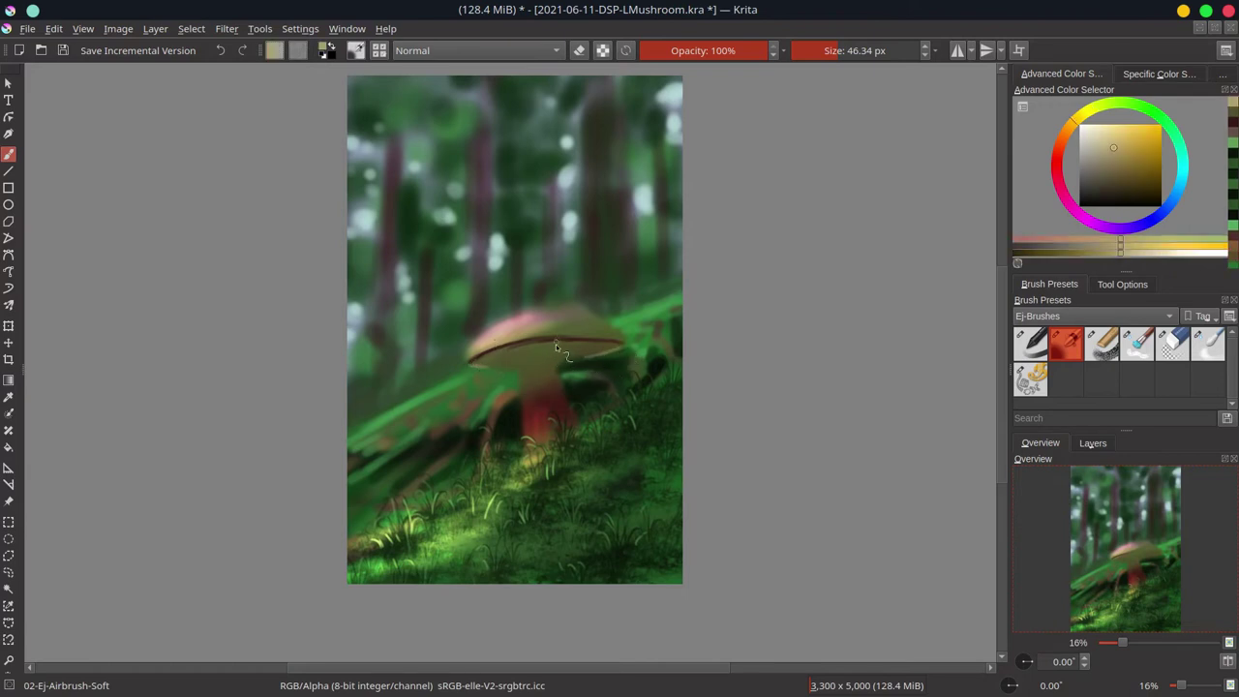
left_click(550, 394, "ctrl")
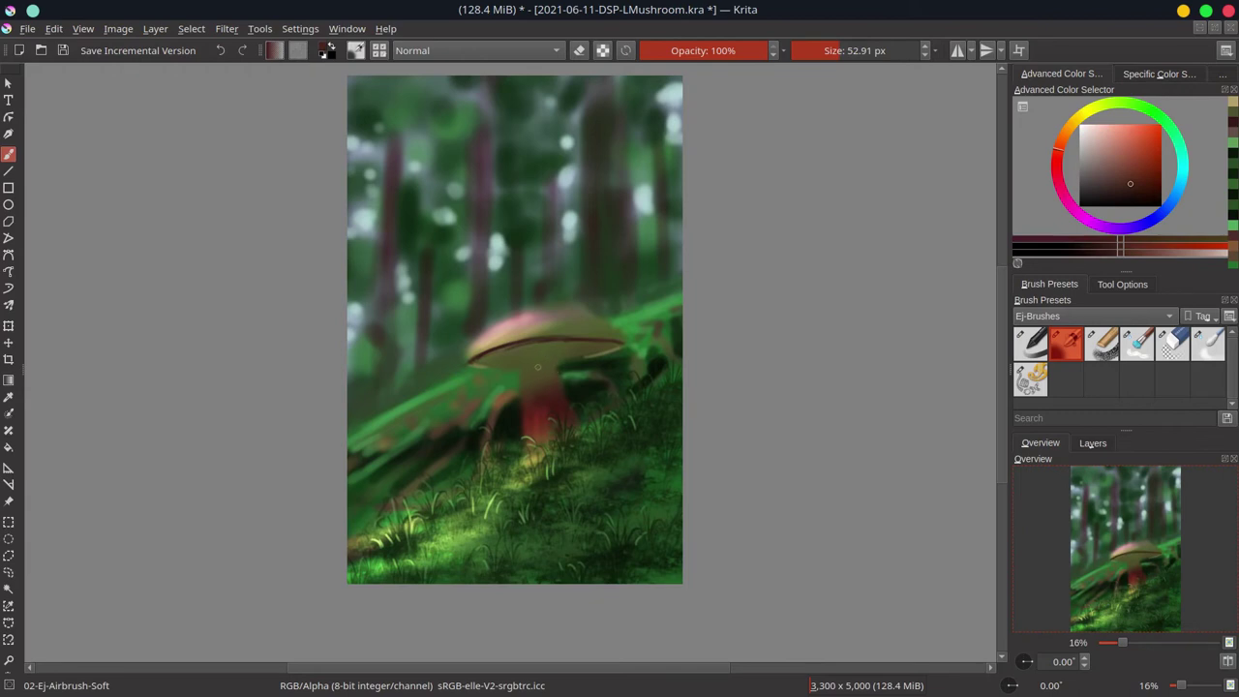
left_click_drag(526, 374, 529, 387)
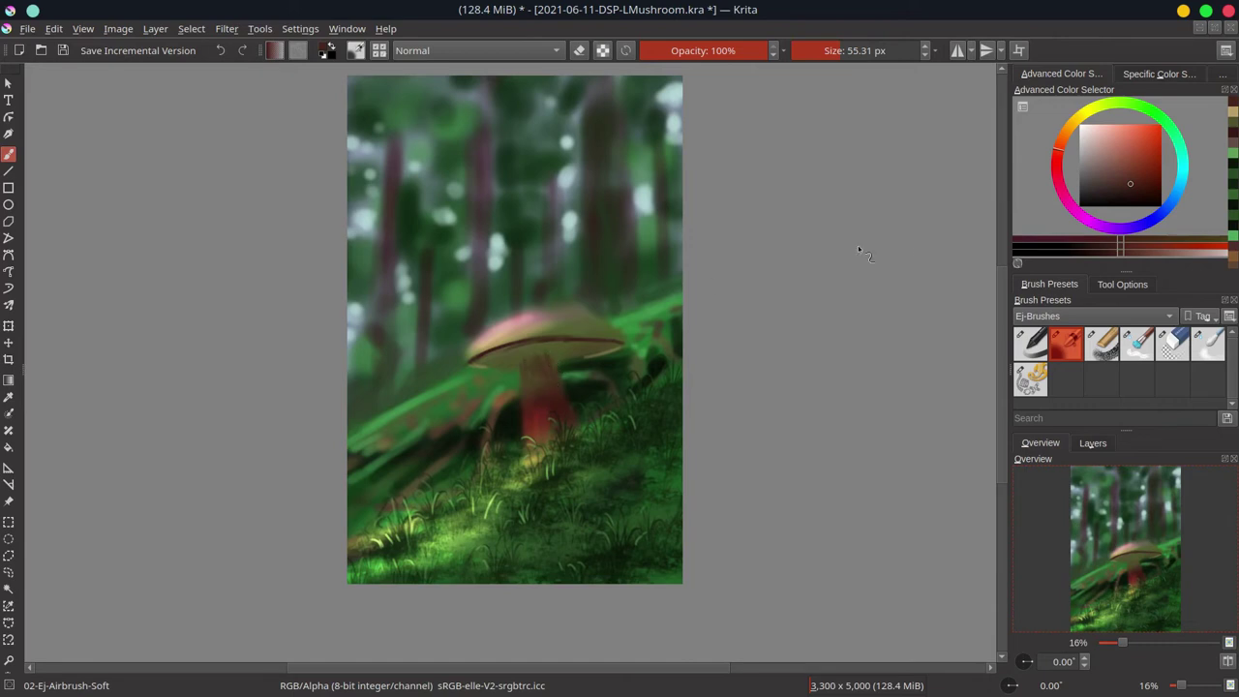
left_click(554, 375, "ctrl")
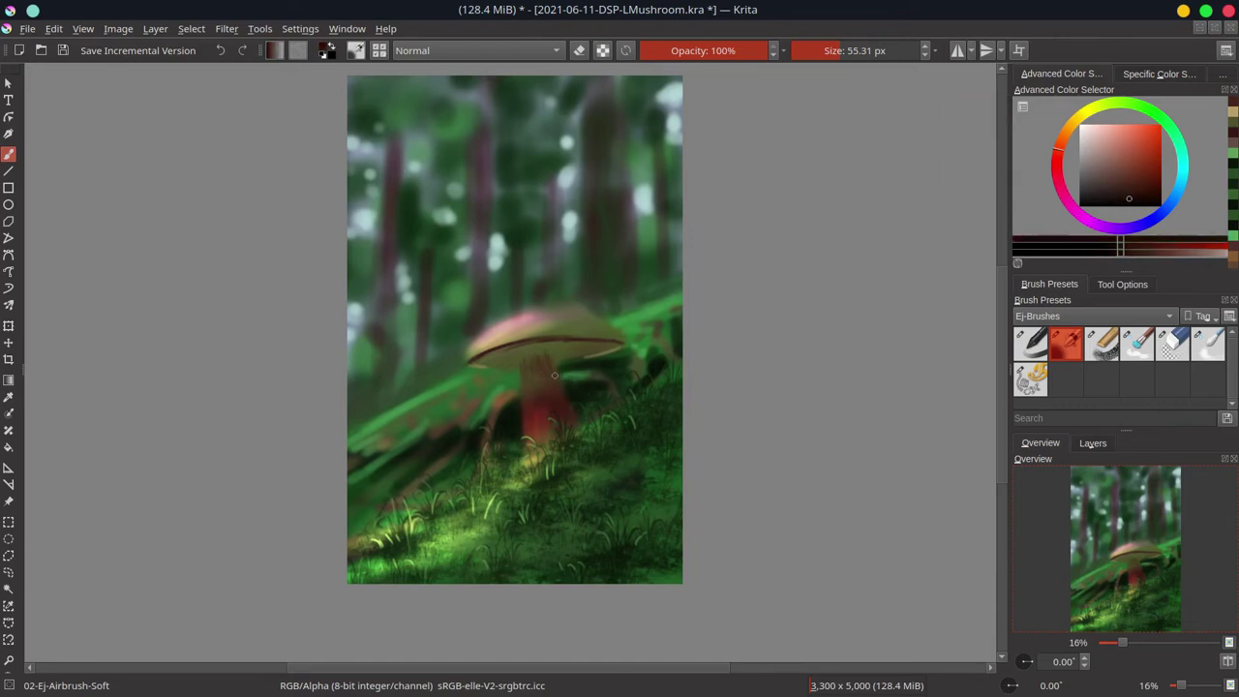
left_click_drag(549, 355, 517, 360)
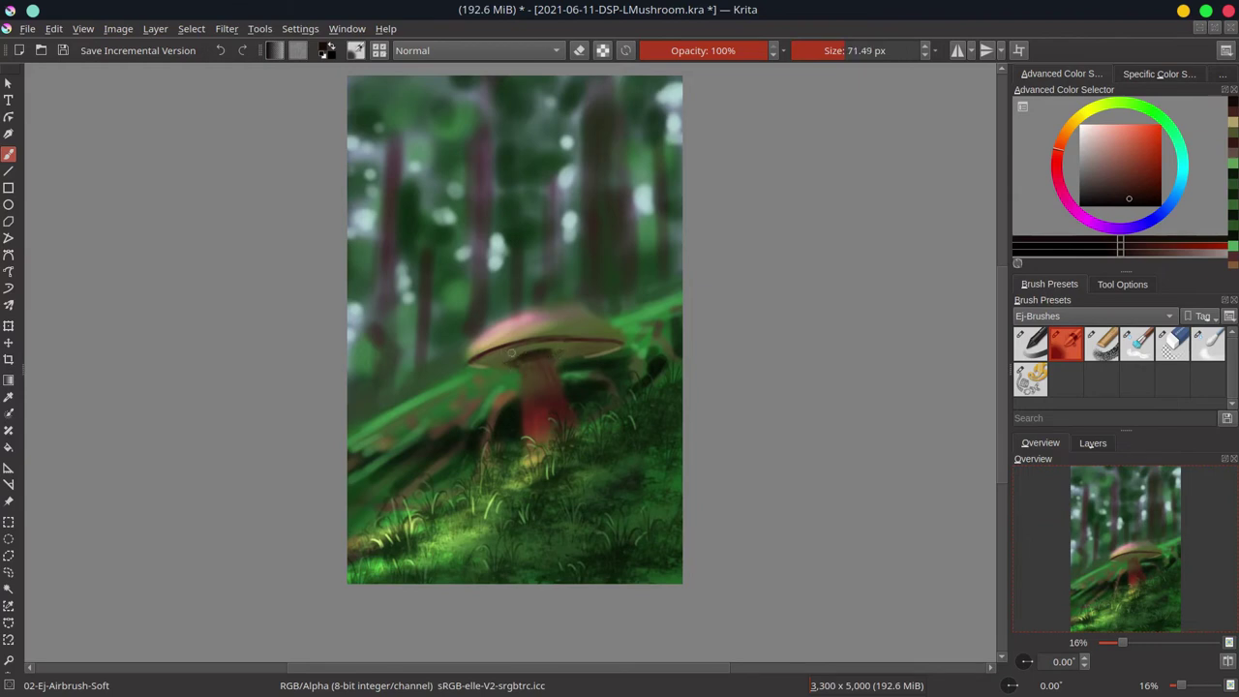
key("bracketright")
left_click(585, 350, "ctrl")
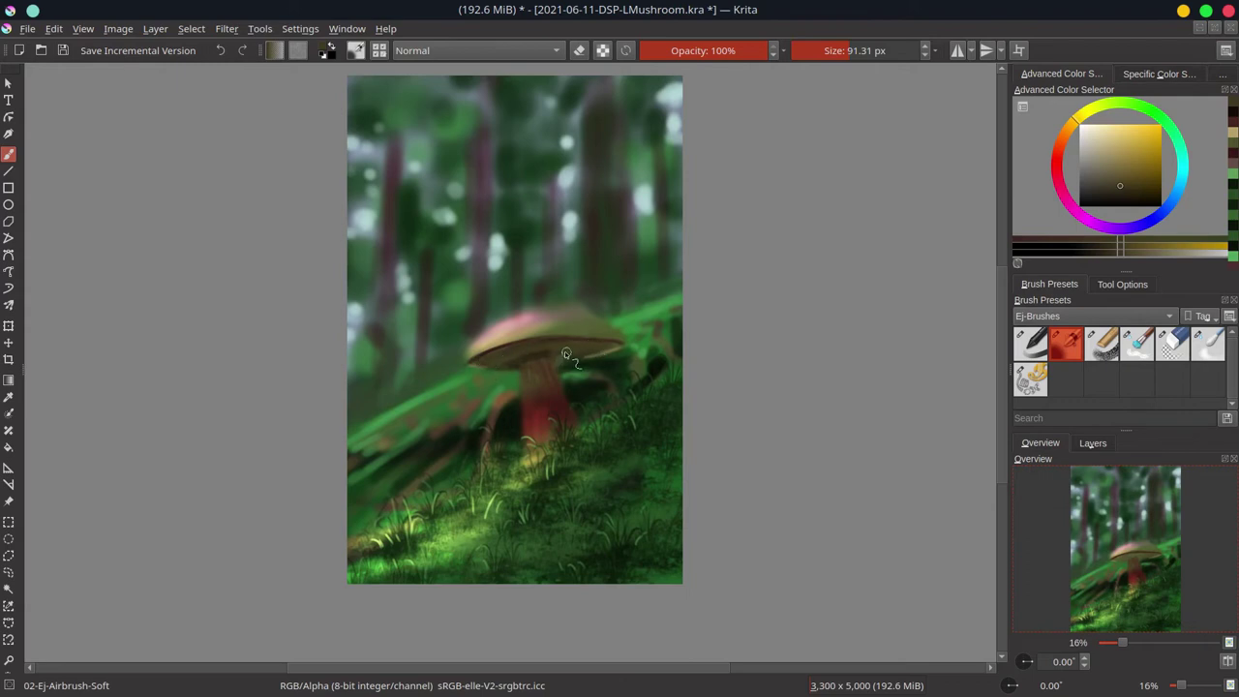
key("k")
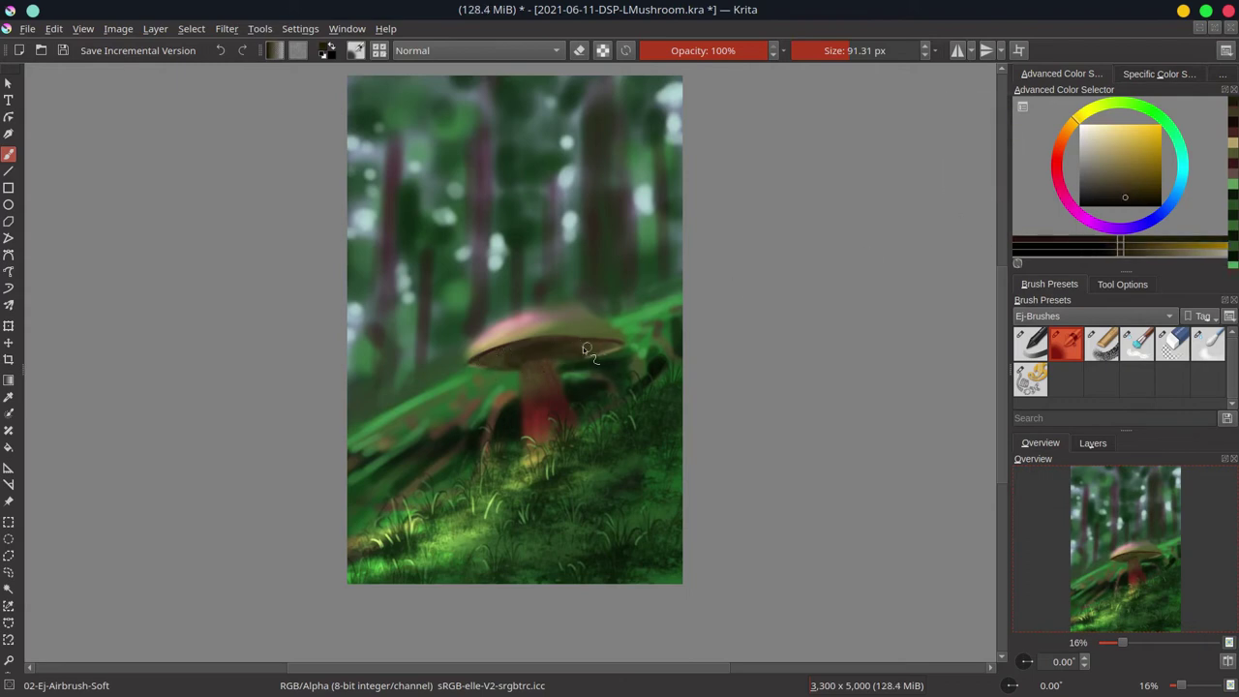
Darken the stem just under the cap with a ~110 px brush and deeper red.
key("bracketright")
left_click(551, 392, "ctrl")
key("bracketright")
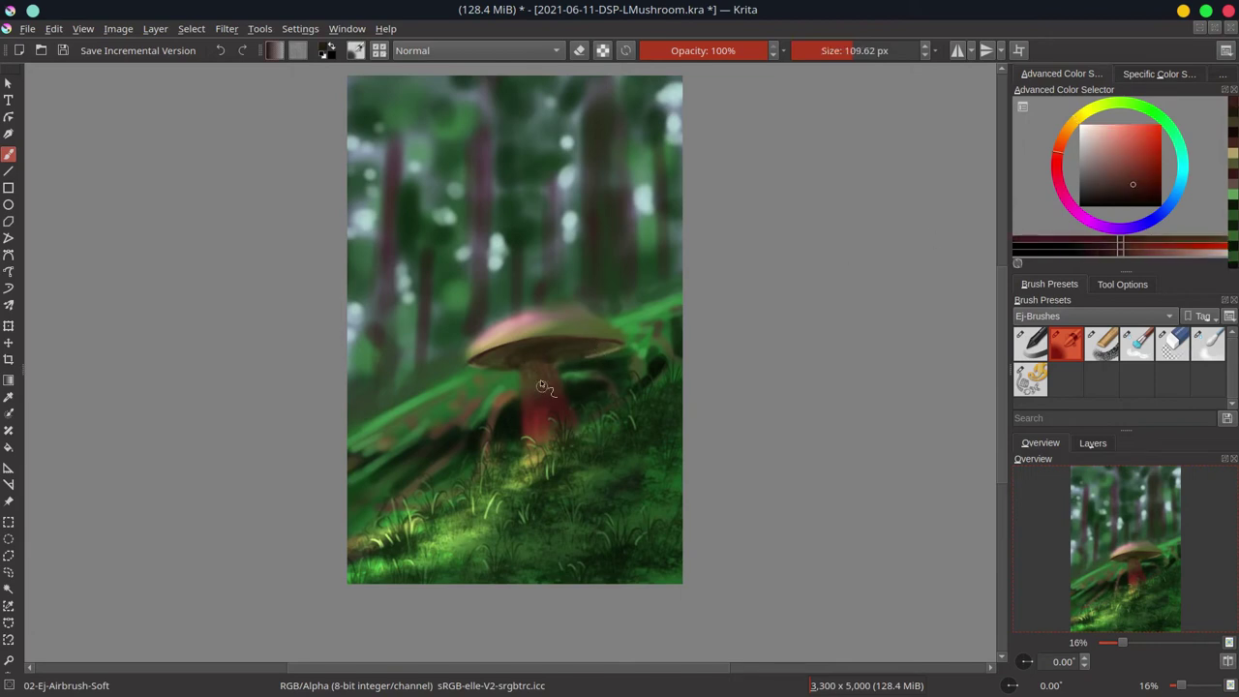
key("k")
key("k")
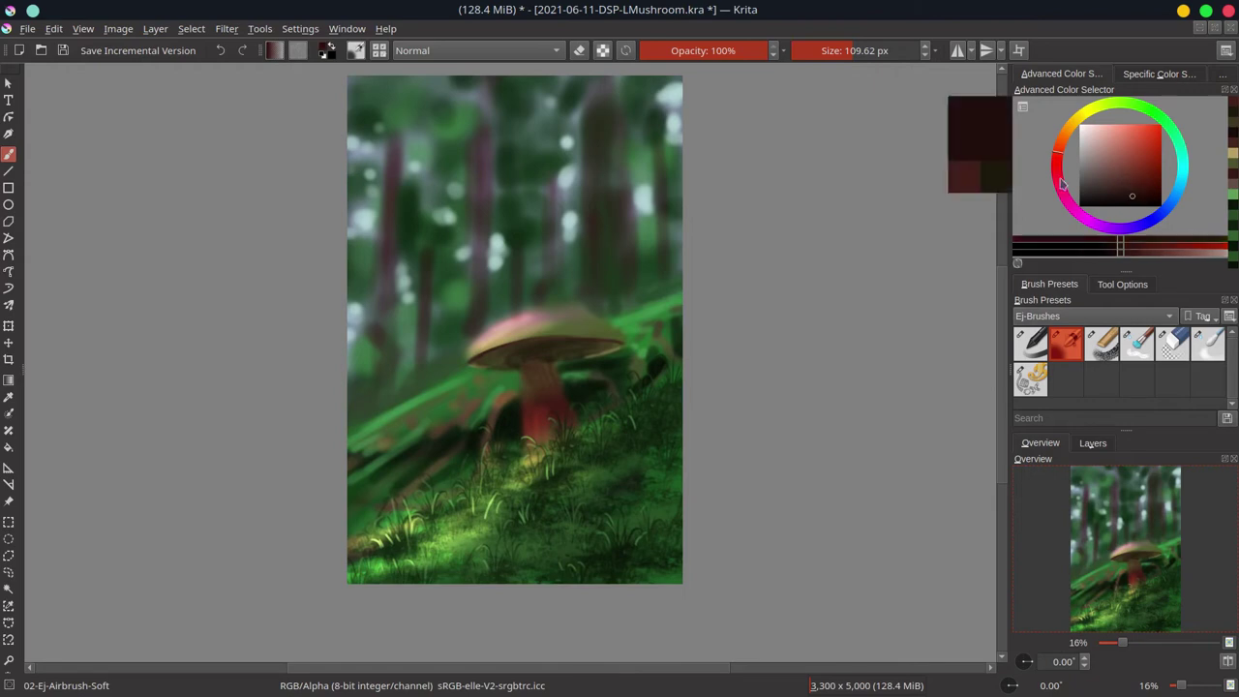
left_click_drag(531, 369, 540, 386)
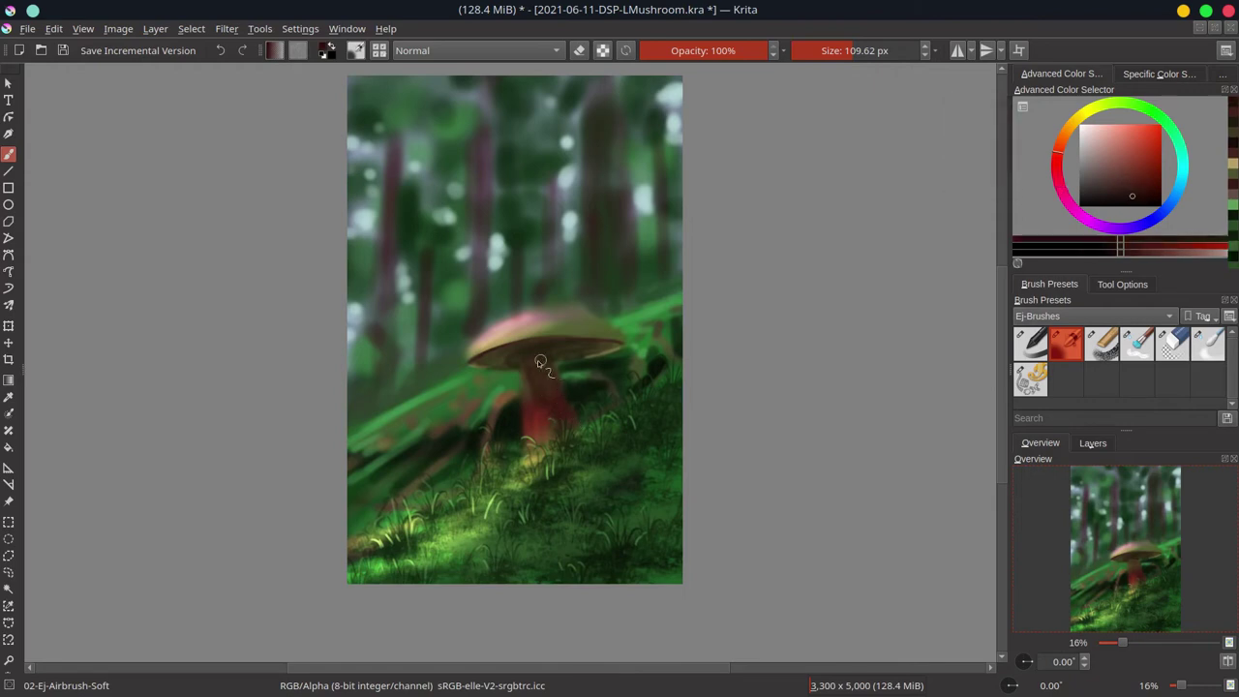
Sample tan and pink tones and touch up the cap with a ~77 px brush.
left_click(571, 309, "ctrl")
left_click(530, 321, "ctrl")
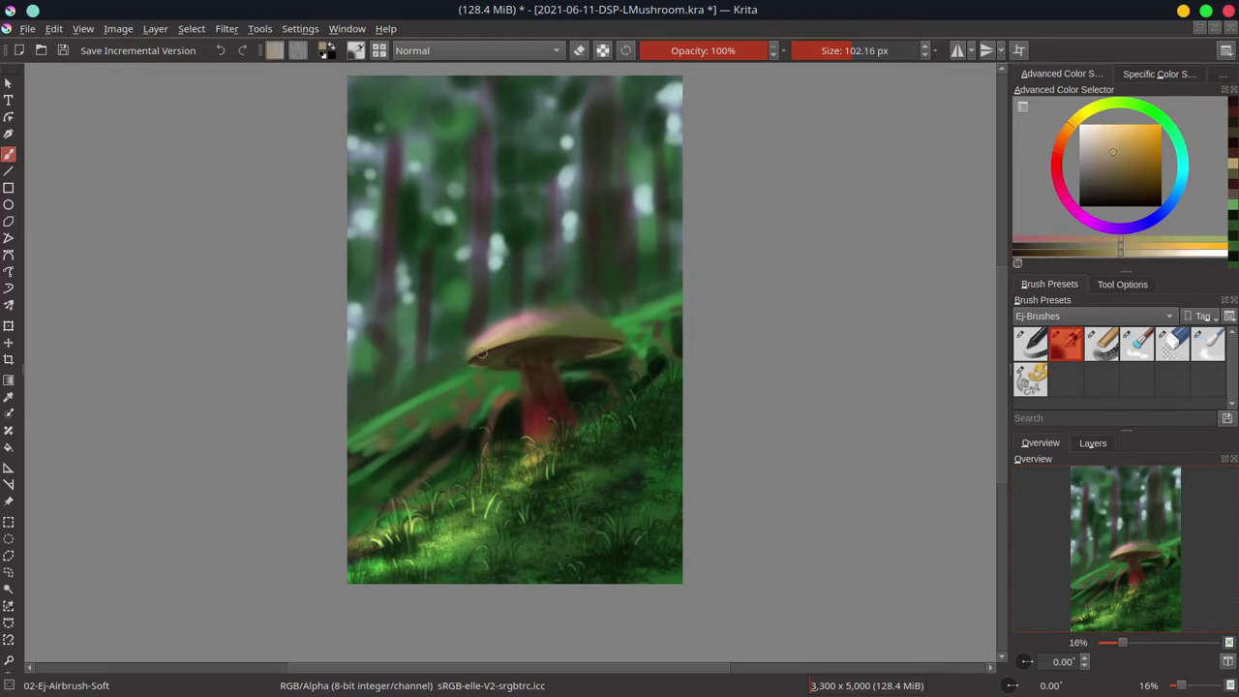
left_click_drag(481, 353, 474, 355, "shift")
left_click(490, 343, "ctrl")
left_click(471, 358, "ctrl")
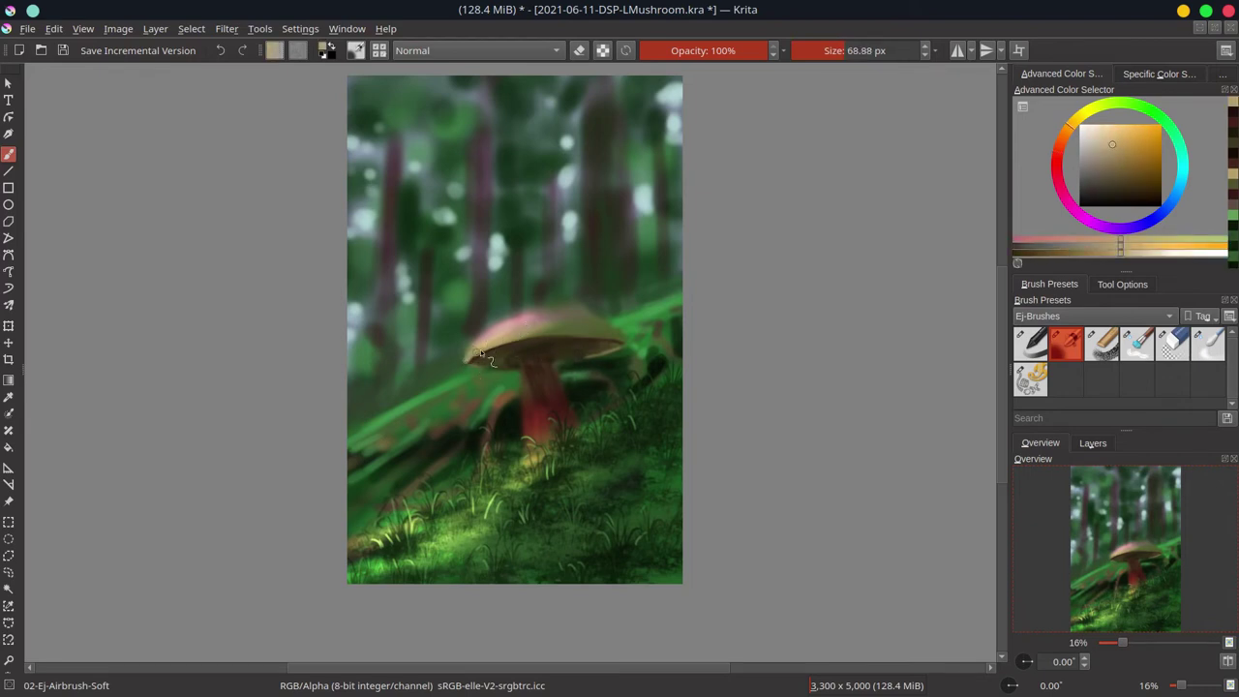
left_click(595, 350, "ctrl")
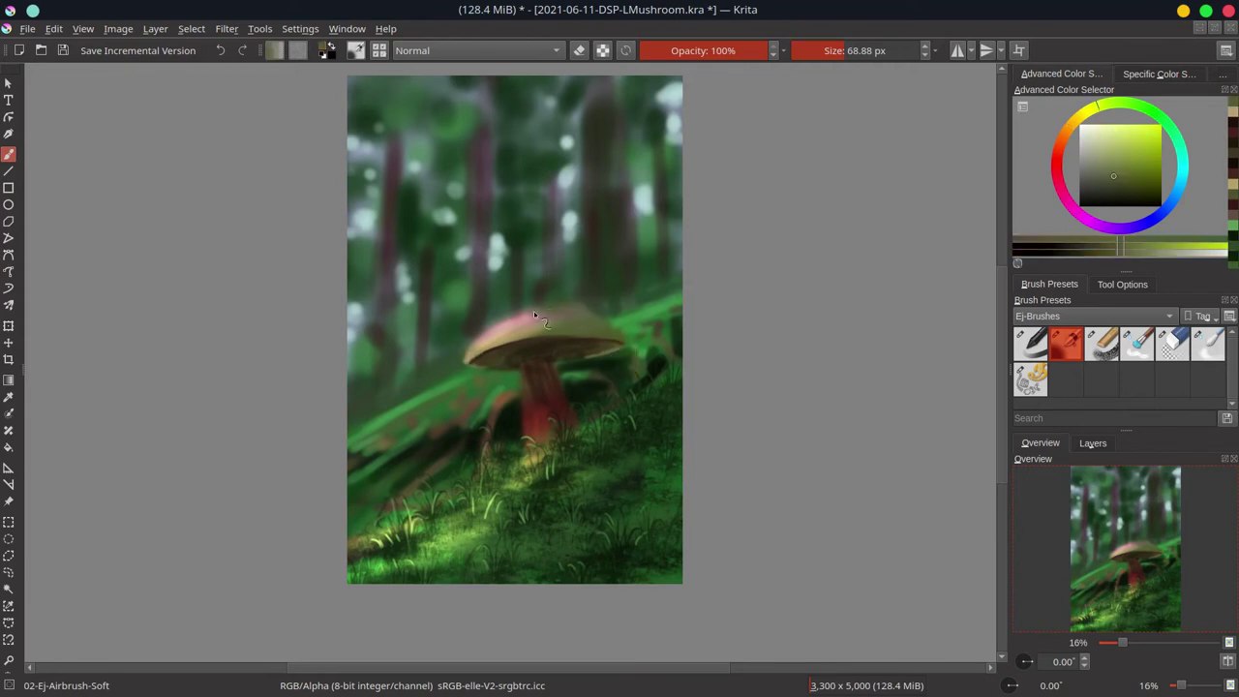
left_click(530, 319, "ctrl")
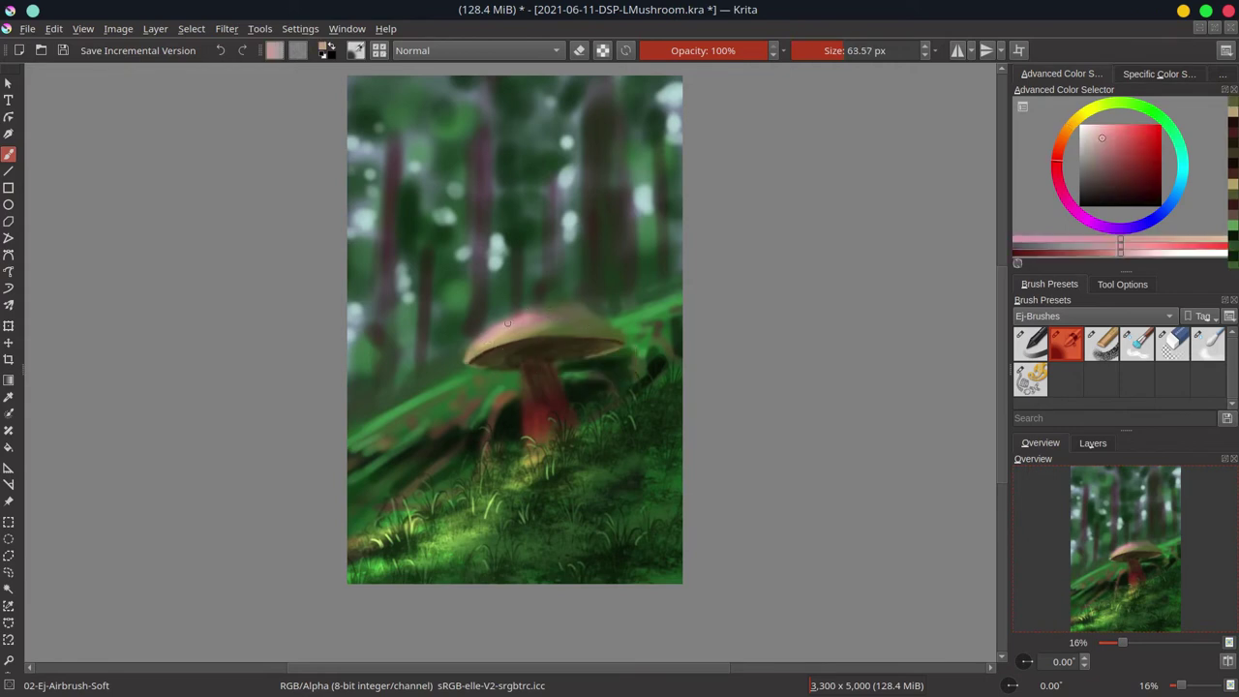
left_click_drag(482, 338, 490, 332)
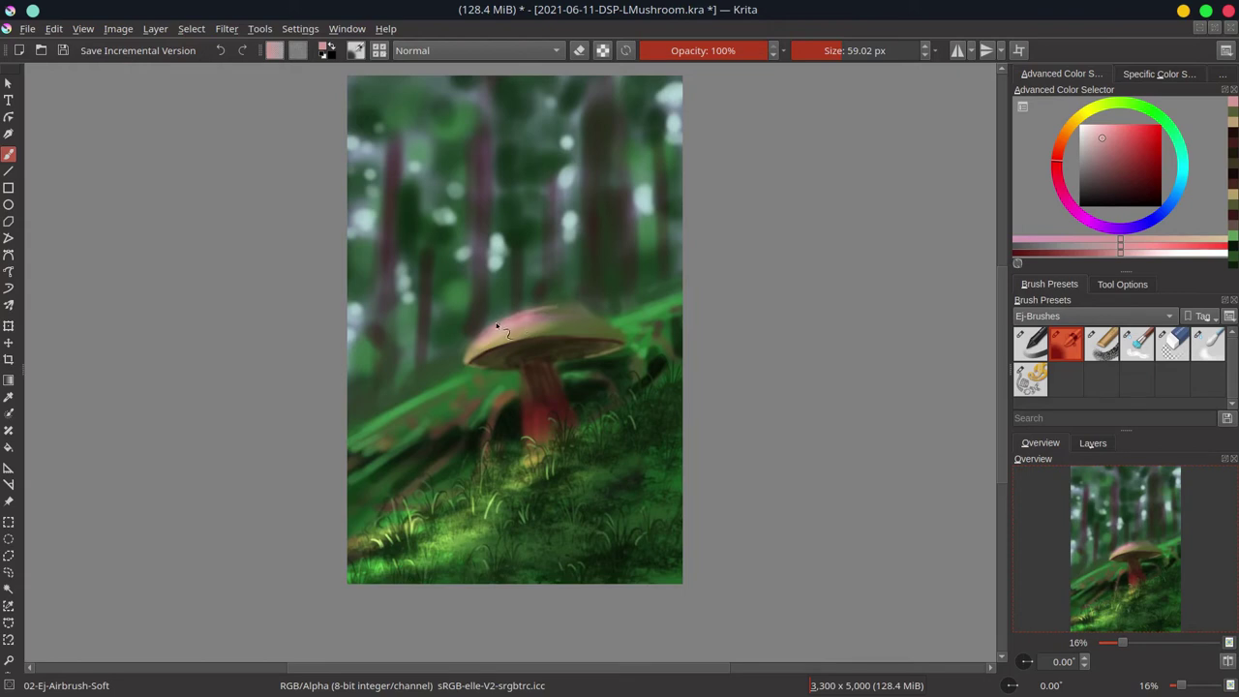
Blend sampled olive and green tones into the cap's upper edge, then save.
key("bracketleft")
left_click(603, 325, "ctrl")
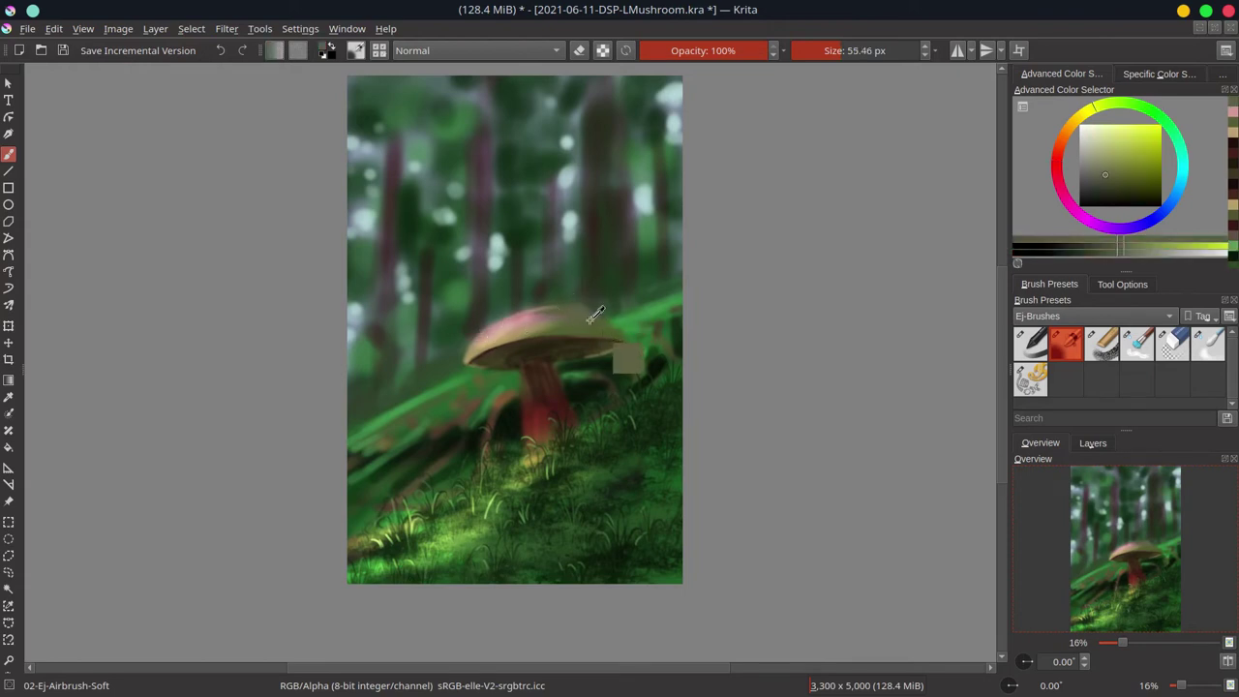
left_click(577, 293, "ctrl")
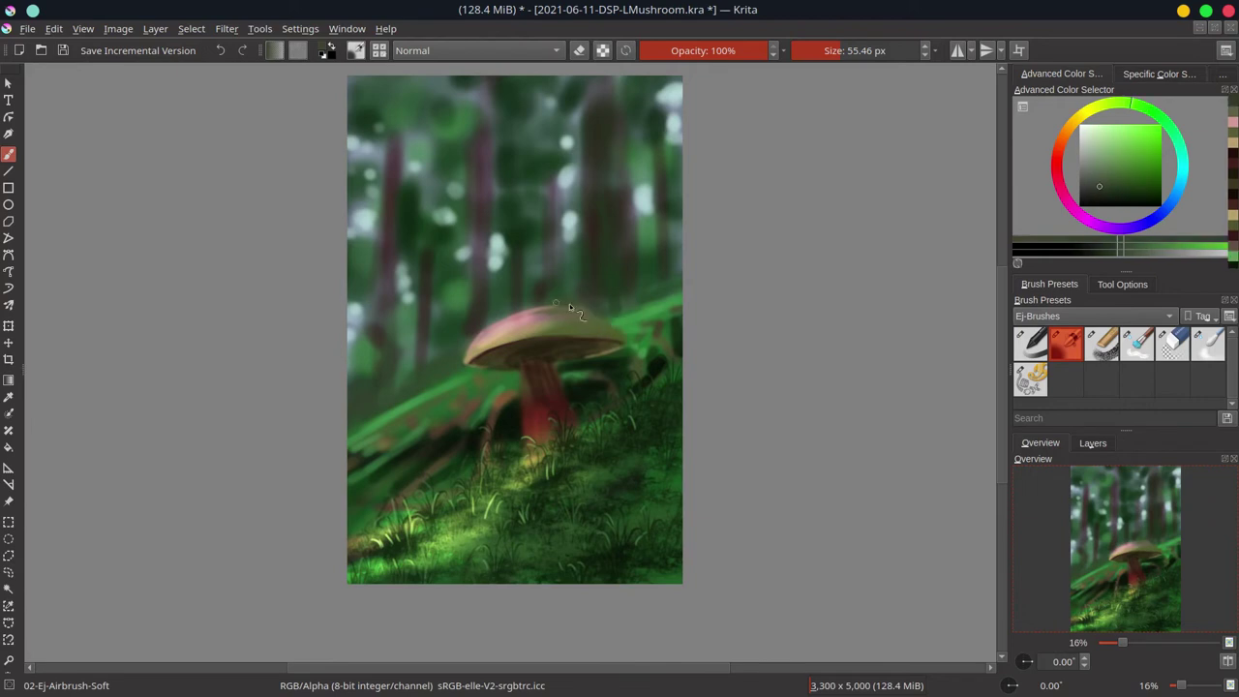
left_click(590, 305, "ctrl")
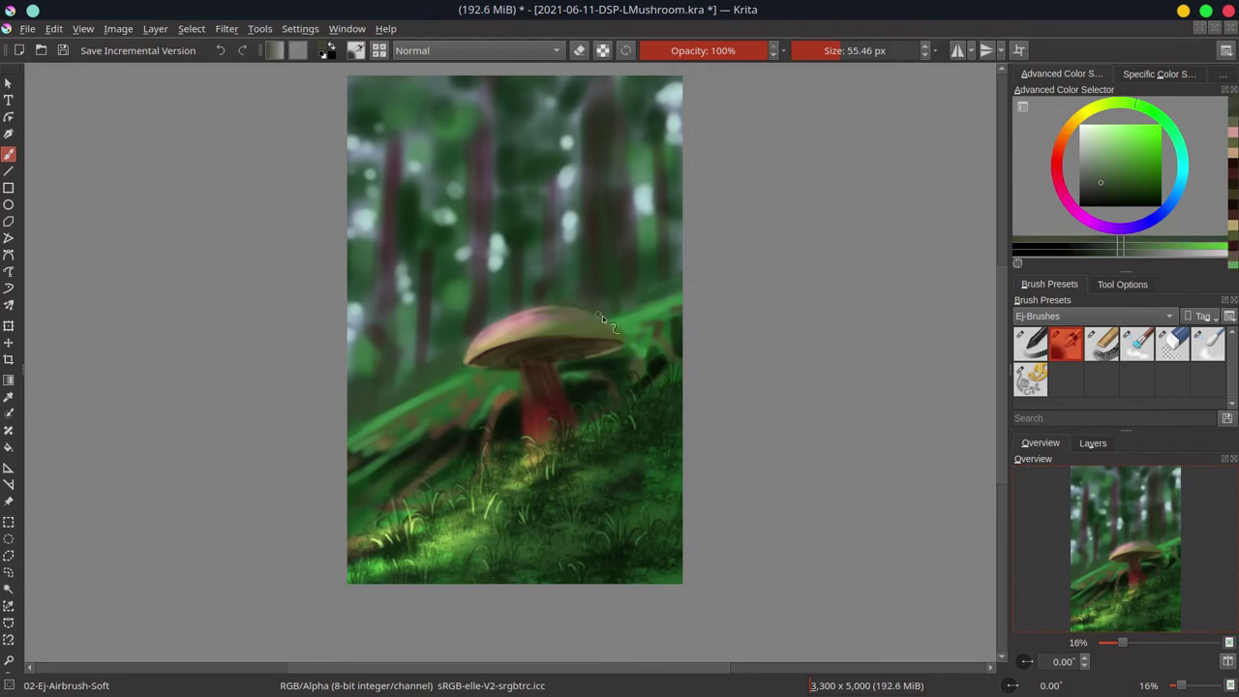
left_click(631, 350, "ctrl")
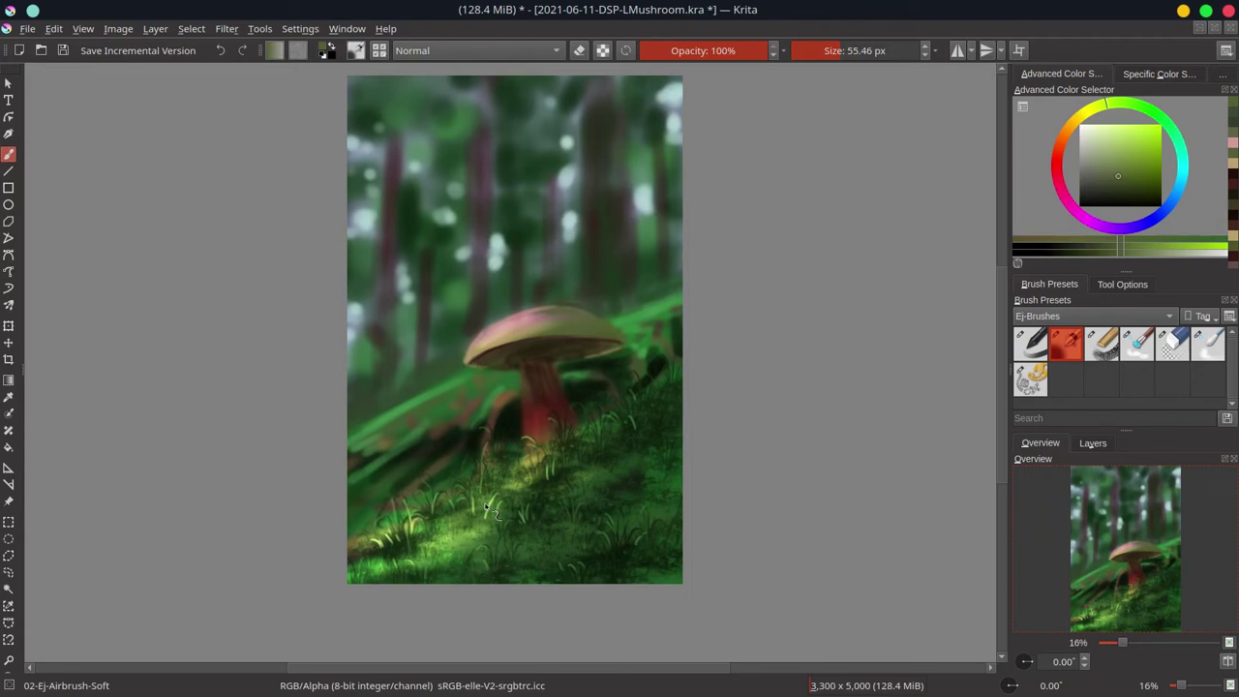
key("ctrl+s")
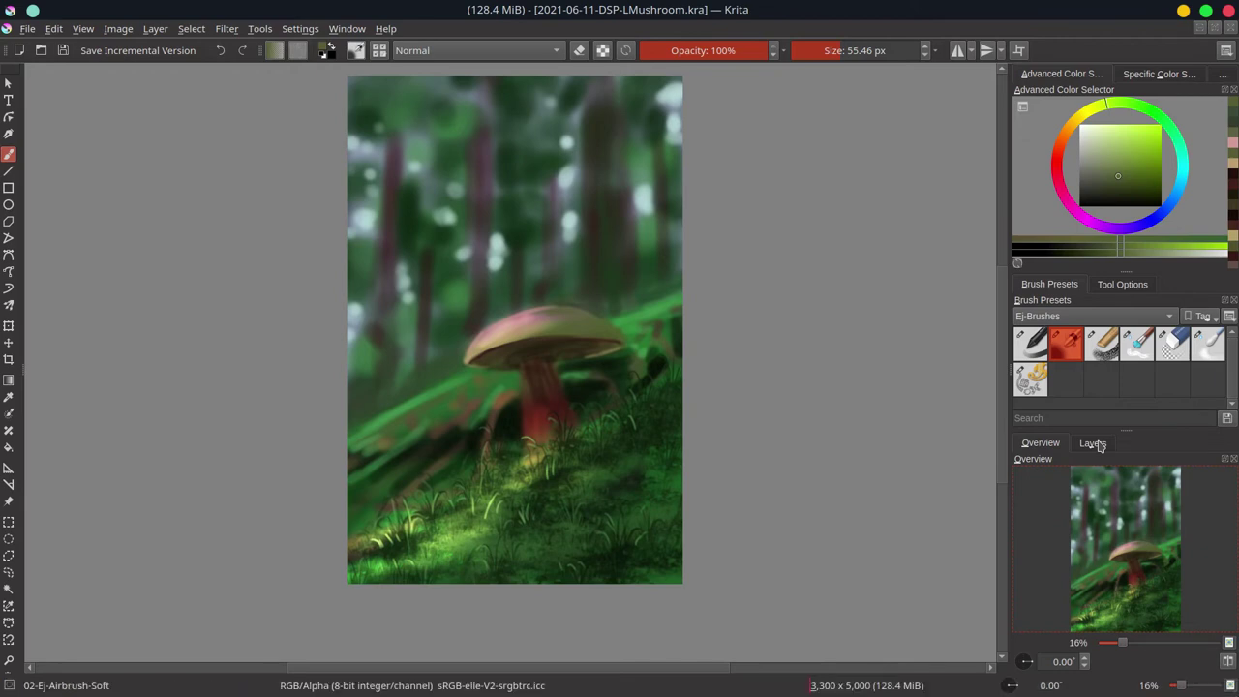
On Paint Layer 1, paint dark blue shading through the lower grass.
left_click(1094, 443)
left_click(1123, 513)
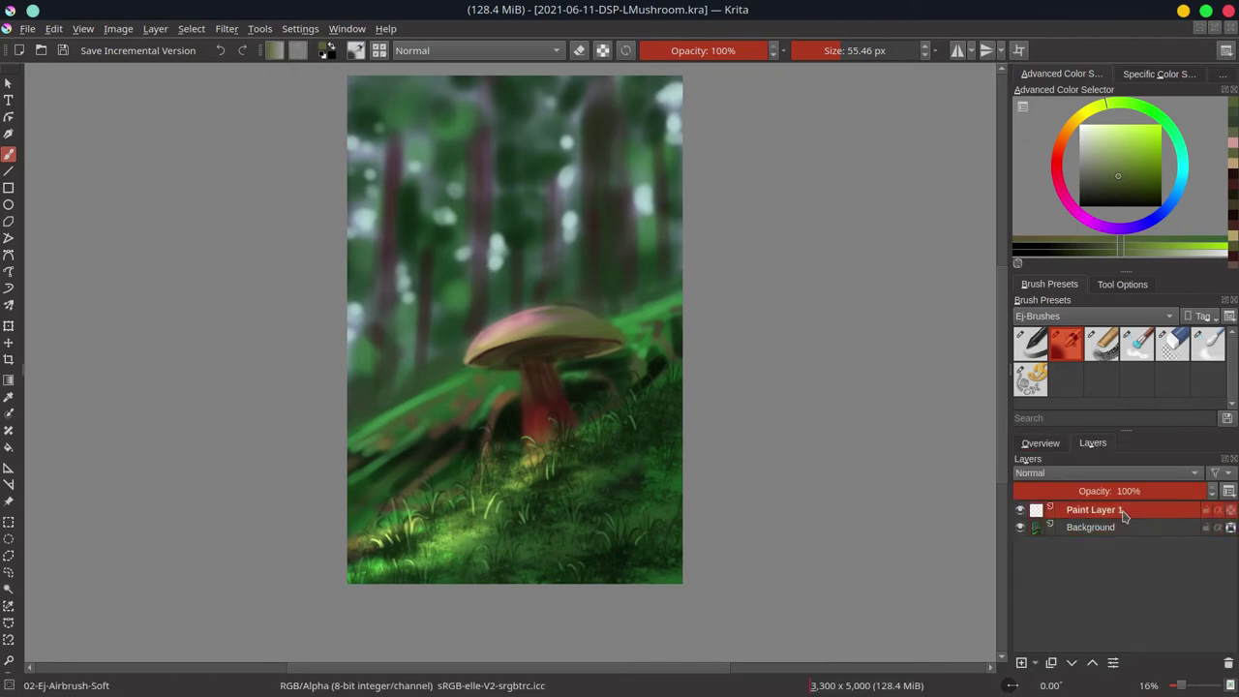
left_click(1163, 215)
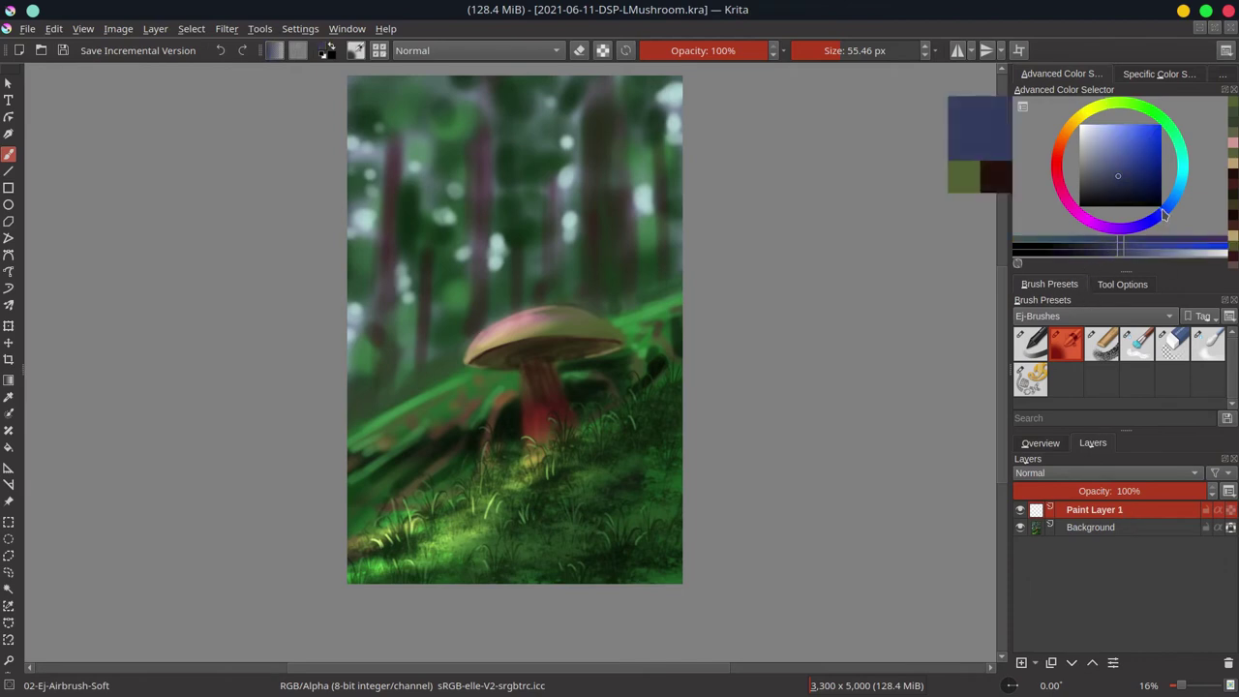
left_click(1086, 183)
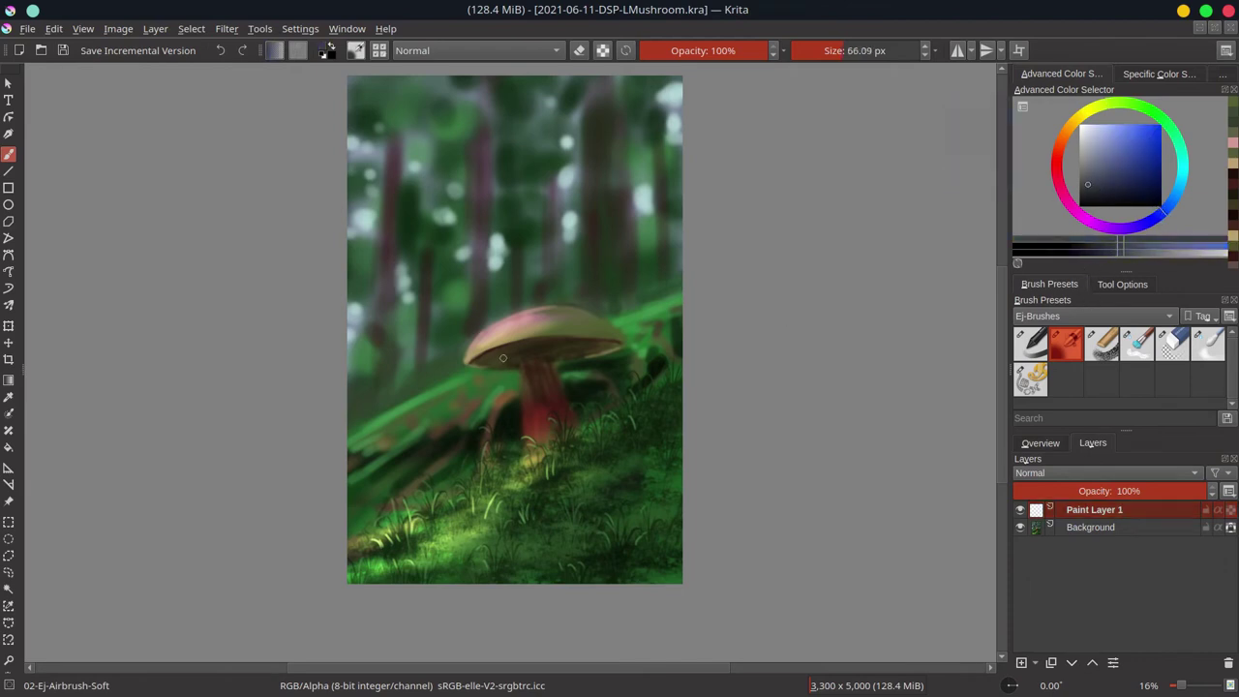
key("bracketright")
left_click_drag(500, 346, 508, 358)
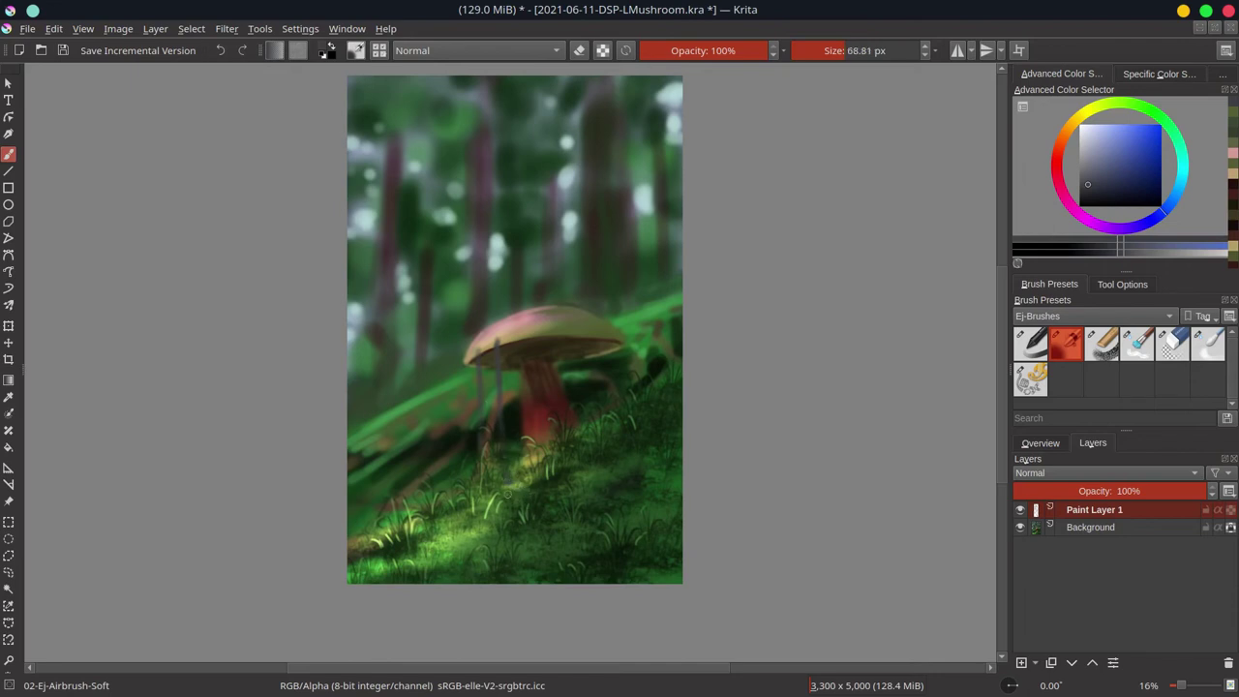
left_click_drag(513, 486, 500, 517)
mouse_move(500, 518)
left_mouse_down()
mouse_move(501, 535)
mouse_move(474, 551)
mouse_move(493, 527)
mouse_move(464, 545)
mouse_move(474, 550)
mouse_move(453, 540)
left_mouse_up()
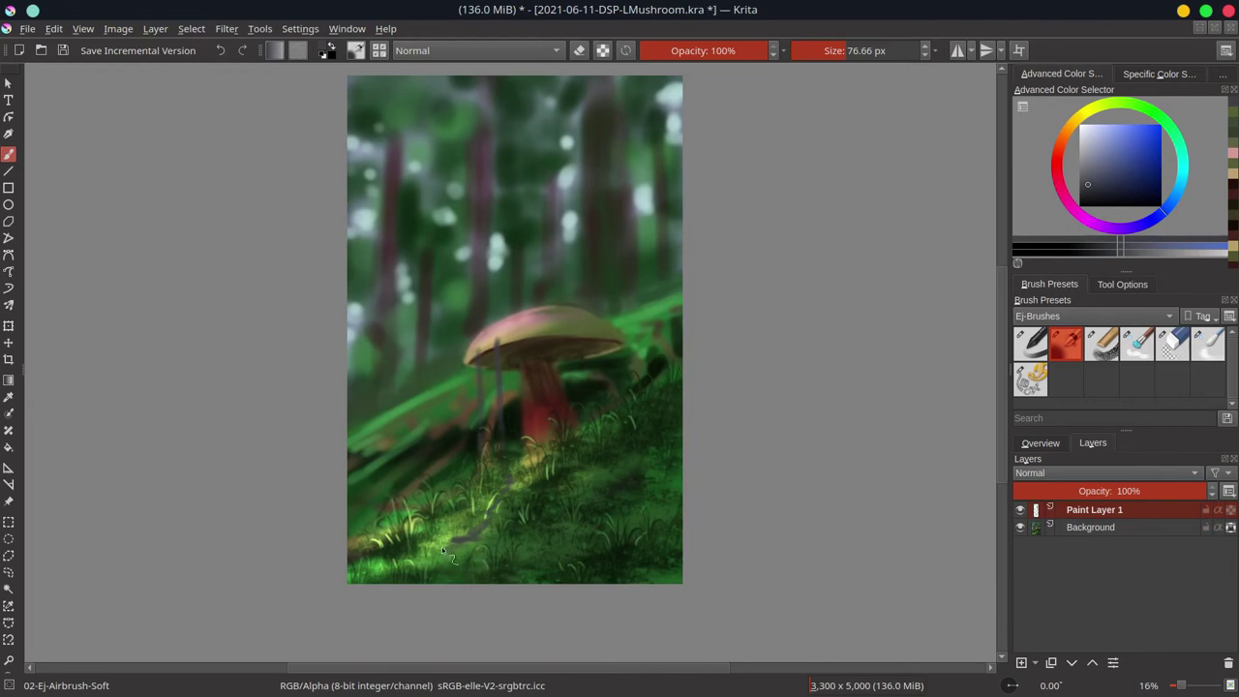
Add smaller dark blue-grey strokes in the lower-left grass.
key("bracketleft")
key("bracketleft")
left_click_drag(399, 538, 380, 548)
left_click(1082, 168)
key("bracketleft")
key("bracketleft")
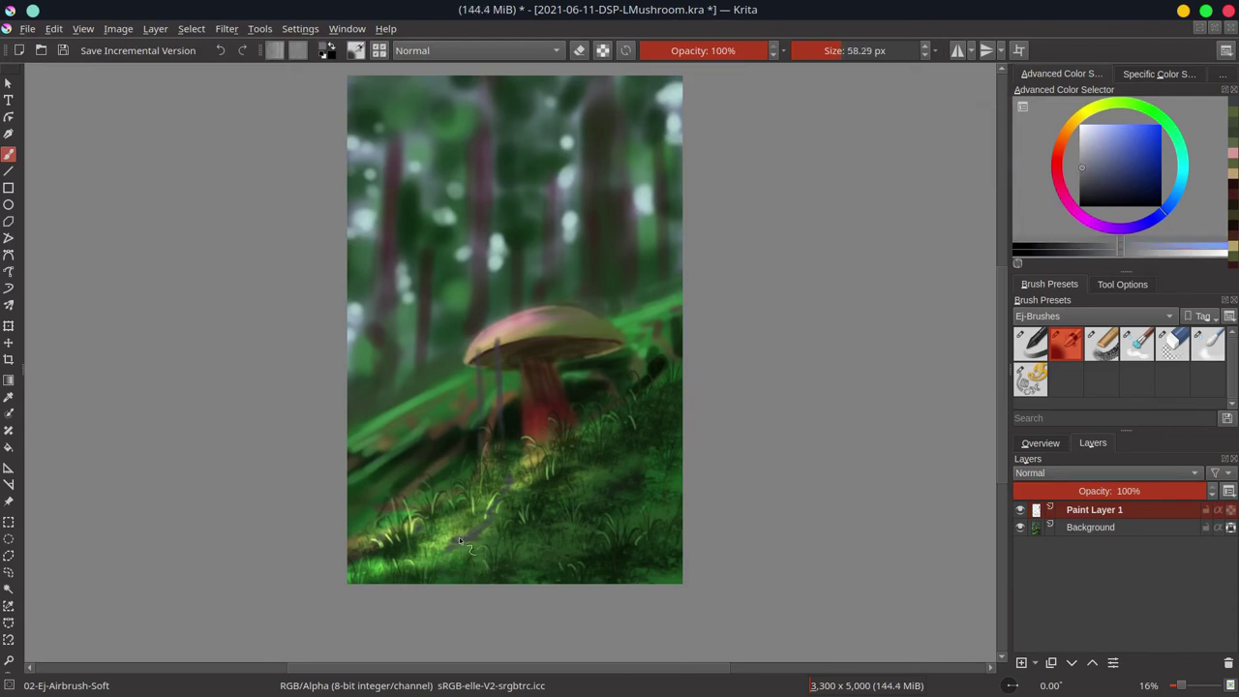
left_click(468, 545)
left_click(1102, 195)
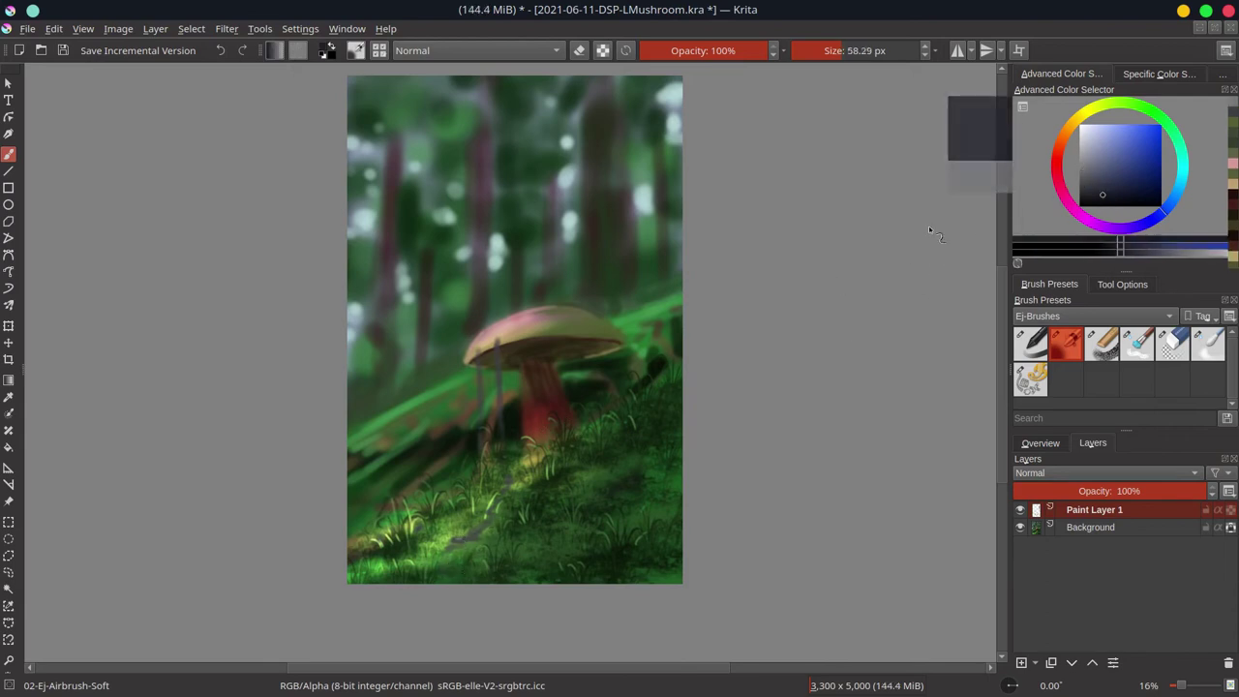
left_click_drag(511, 517, 514, 517)
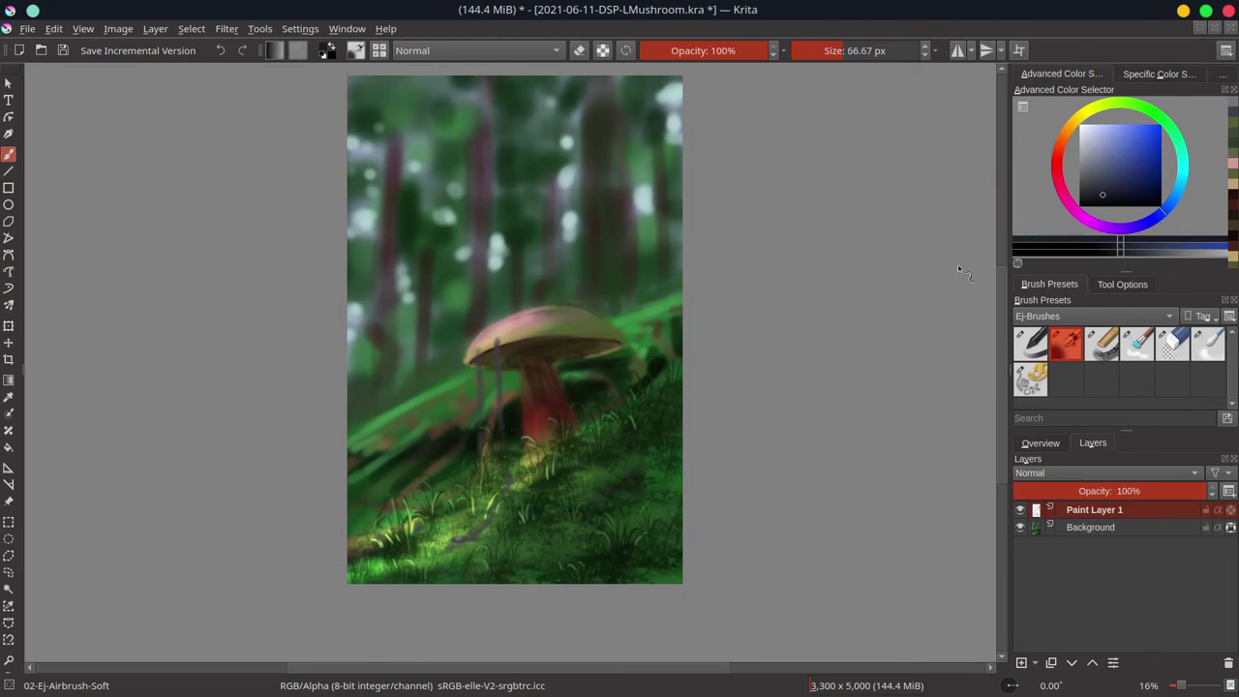
left_click_drag(1102, 198, 1088, 191)
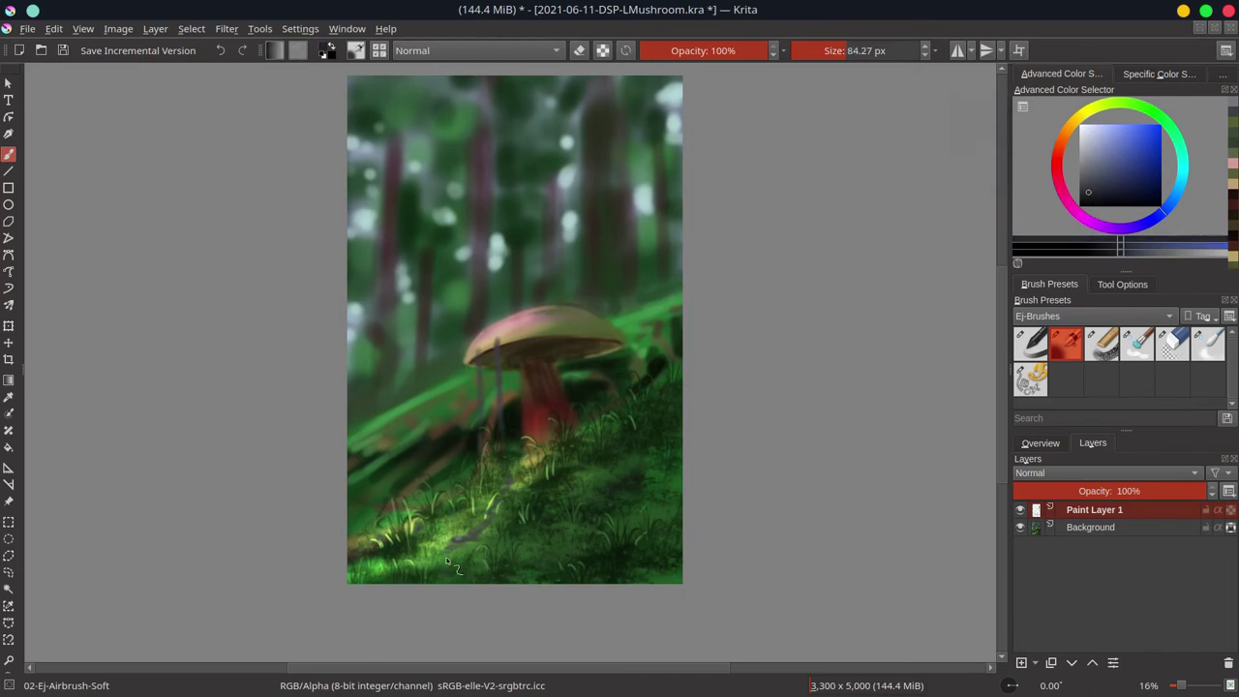
left_click_drag(447, 561, 445, 566)
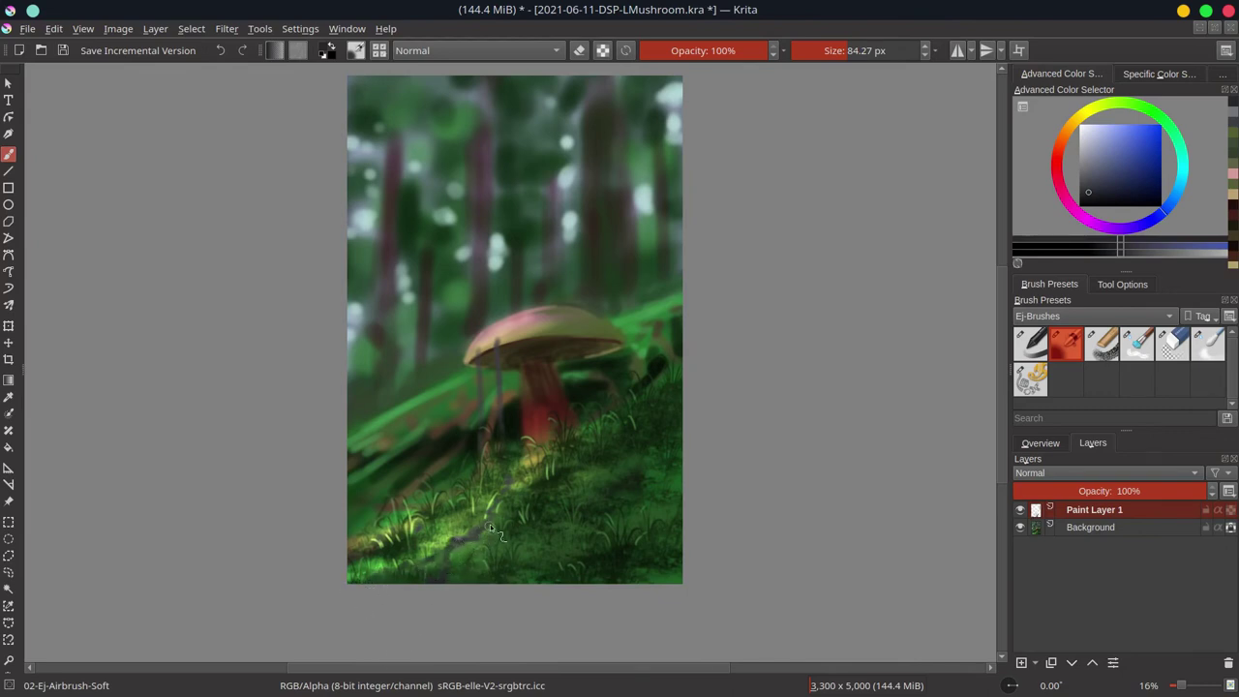
Paint pale strands hanging from the mushroom cap with a fine, very light brush.
left_click_drag(1089, 190, 1095, 156)
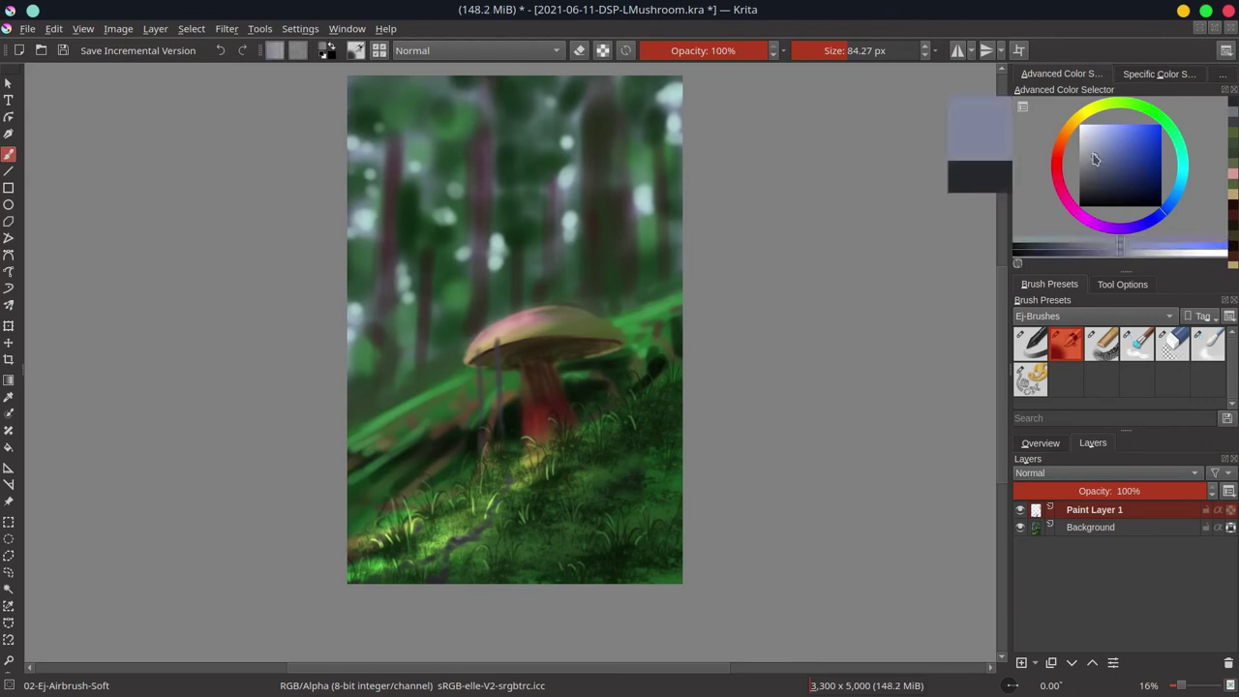
left_click_drag(464, 546, 449, 543)
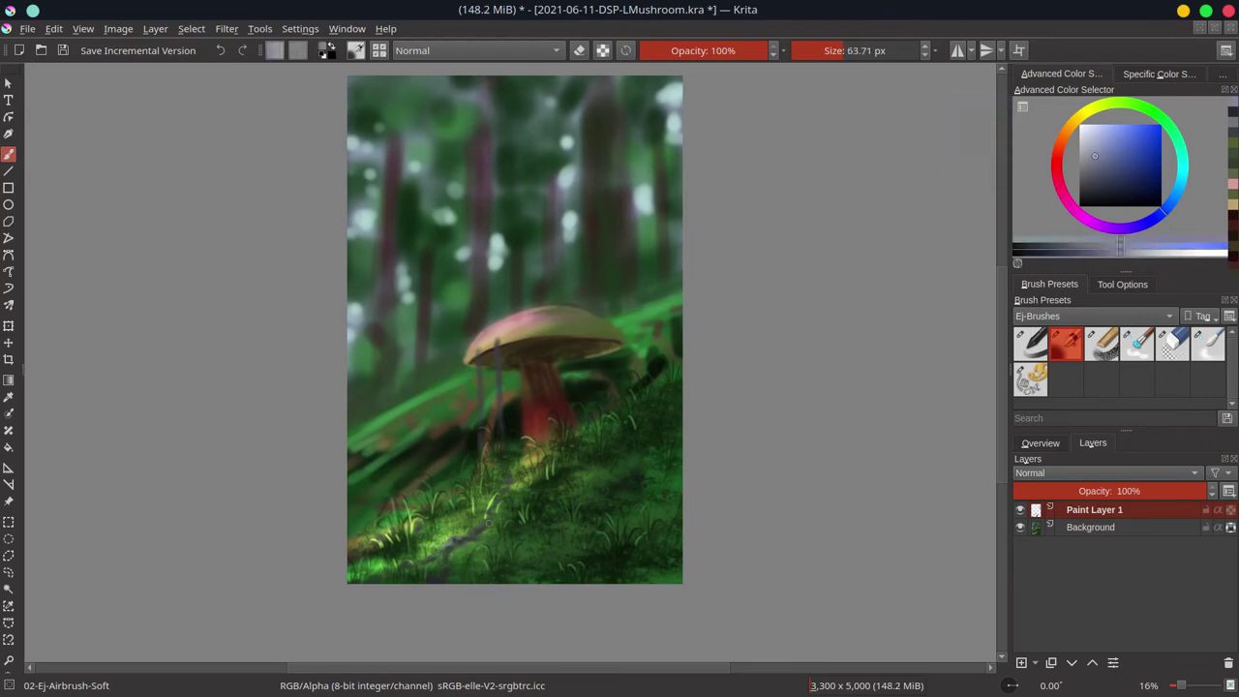
left_click_drag(488, 523, 483, 525)
mouse_move(506, 367)
left_mouse_down()
mouse_move(494, 356)
mouse_move(498, 394)
left_mouse_up()
left_click(1086, 130)
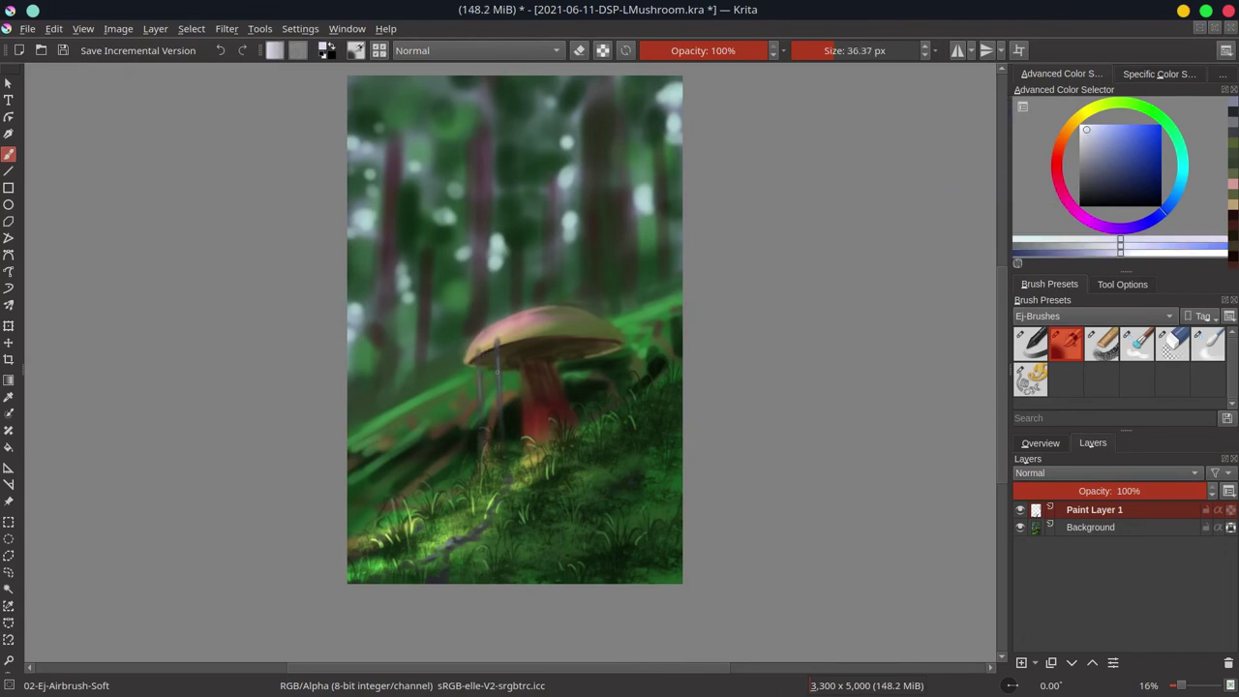
left_click_drag(496, 346, 498, 375)
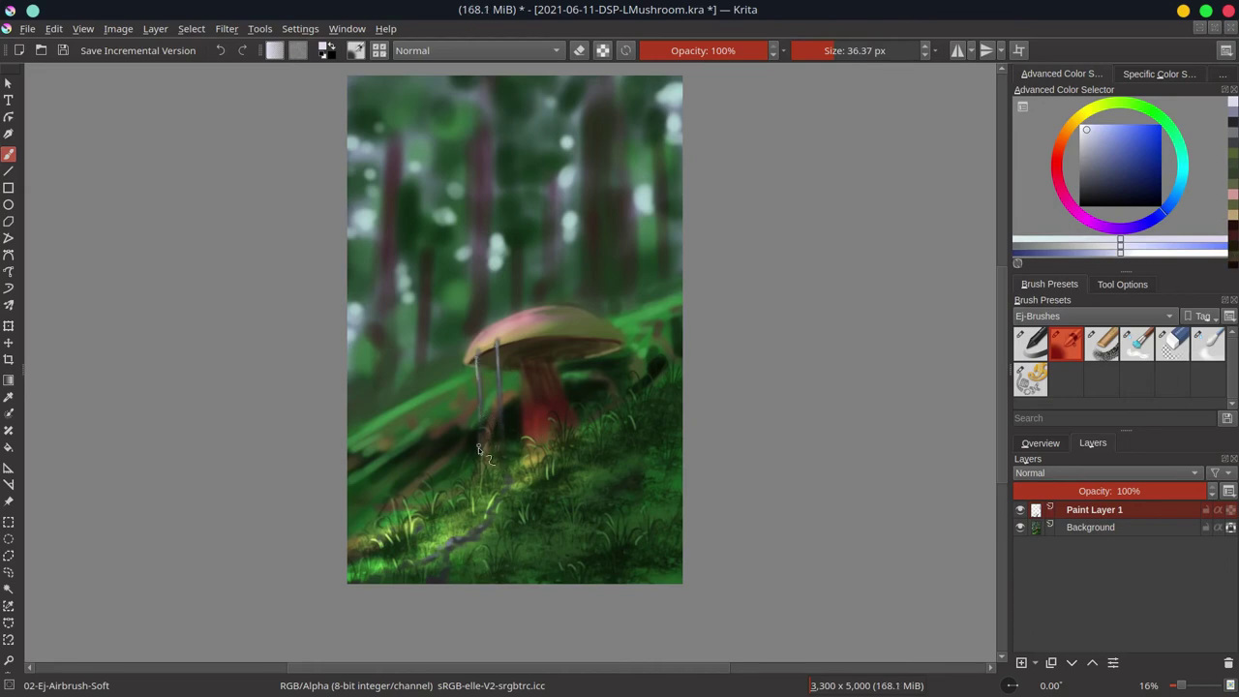
left_click_drag(503, 436, 493, 523)
left_click(1041, 443)
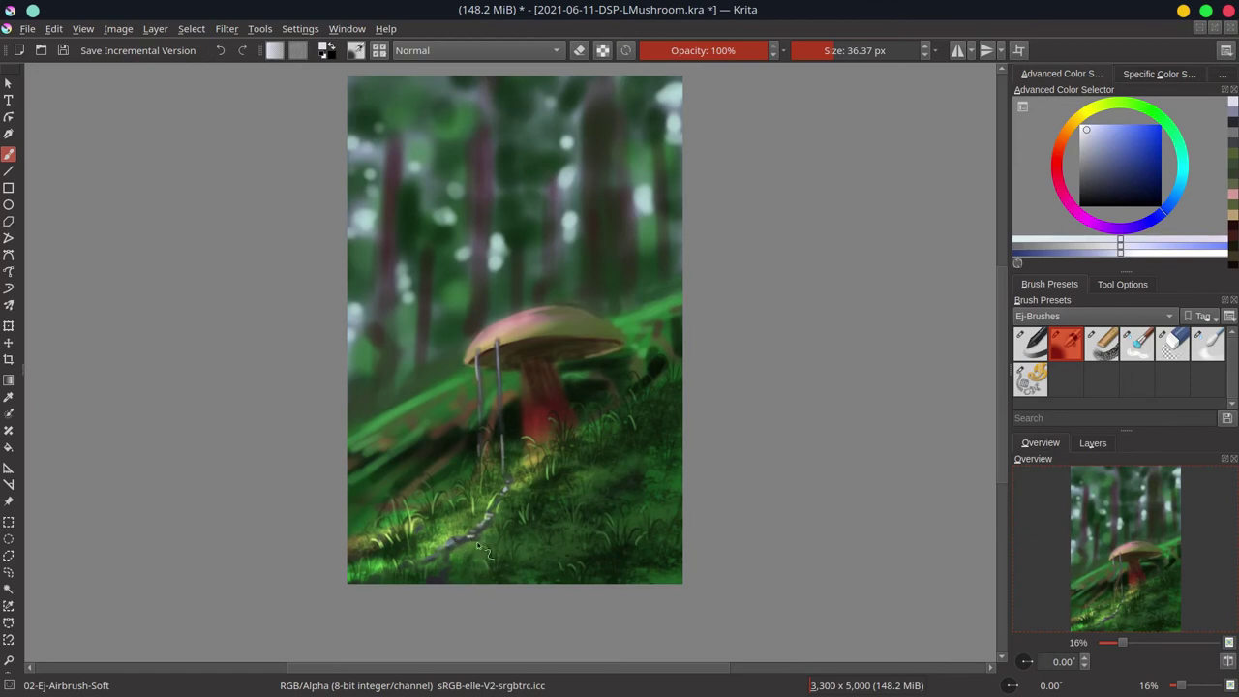
Sample light green from the grass and paint a glow along the trail.
left_click(494, 563, "ctrl")
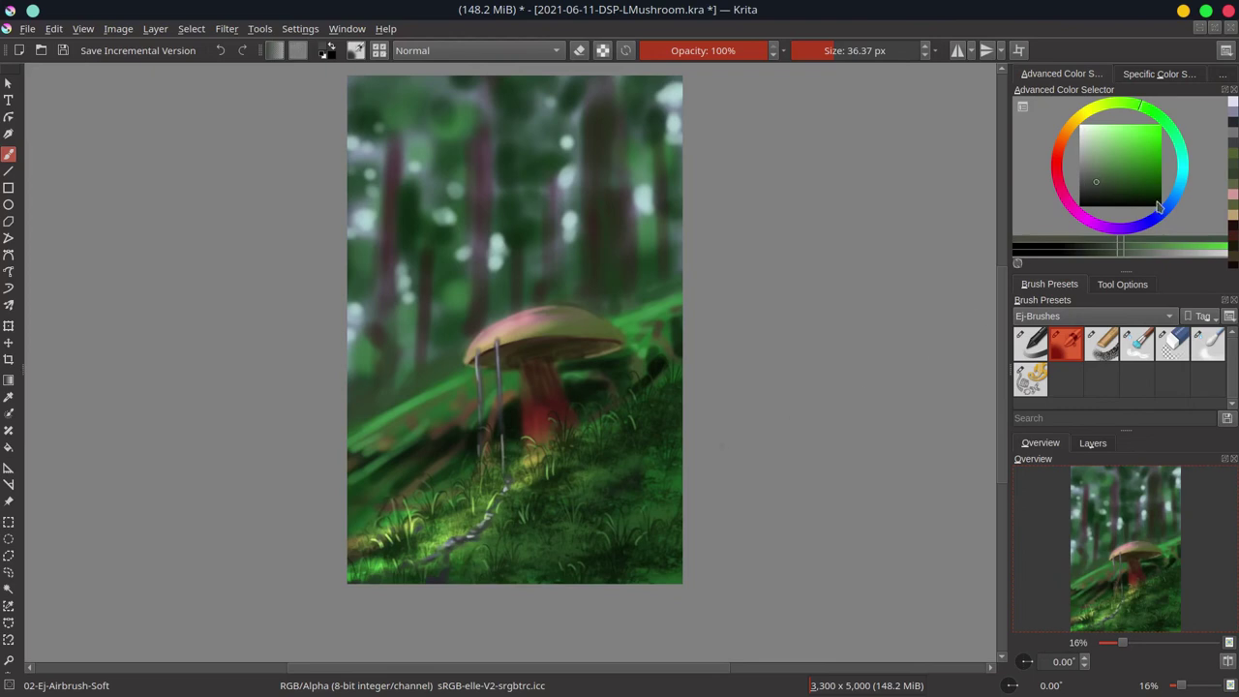
left_click(1157, 218)
left_click(1101, 165)
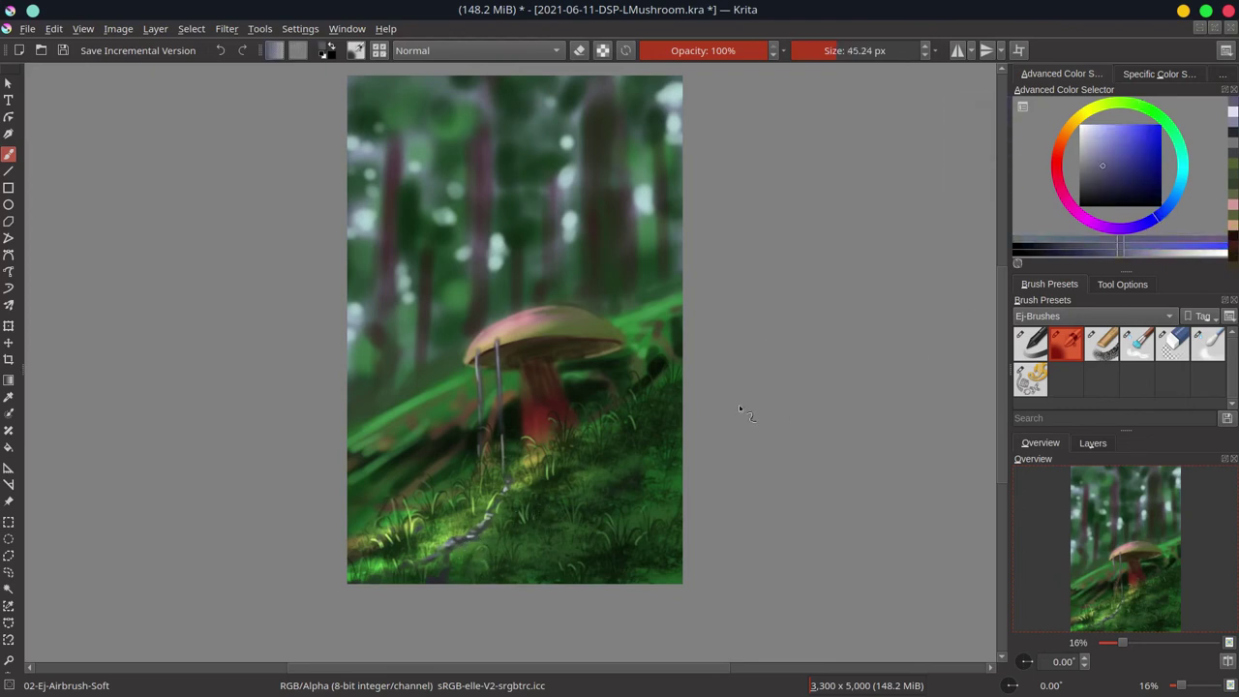
left_click(1121, 183)
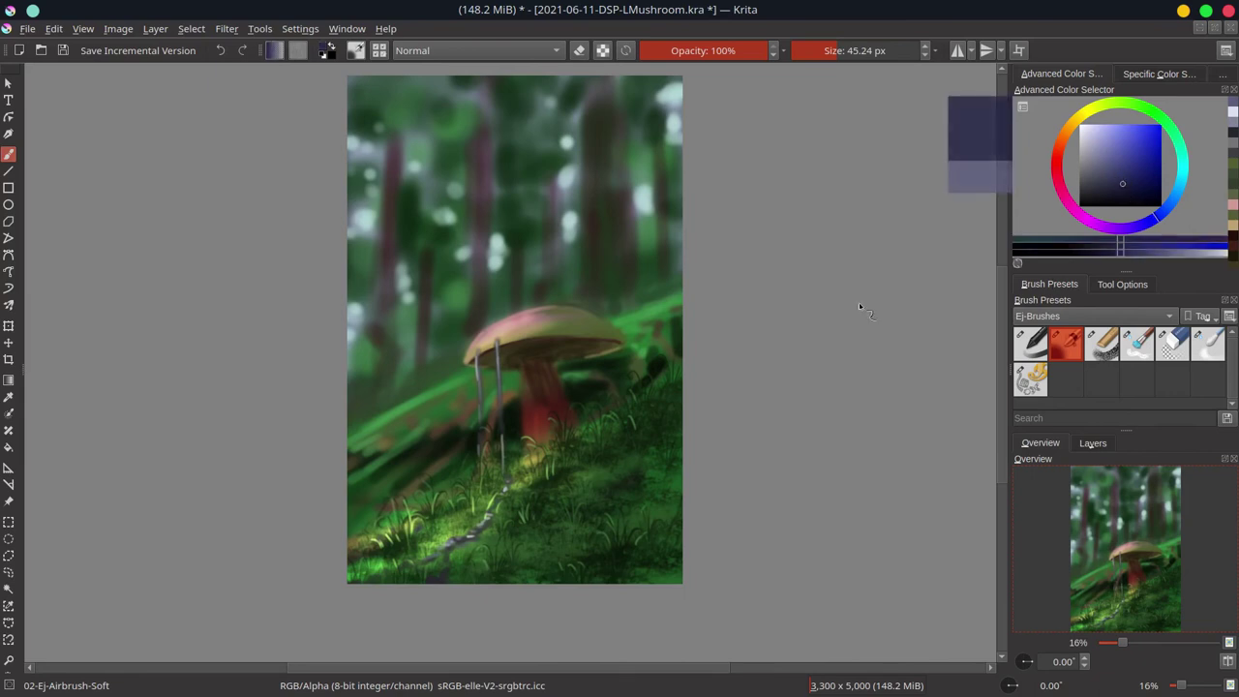
left_click(449, 539, "ctrl")
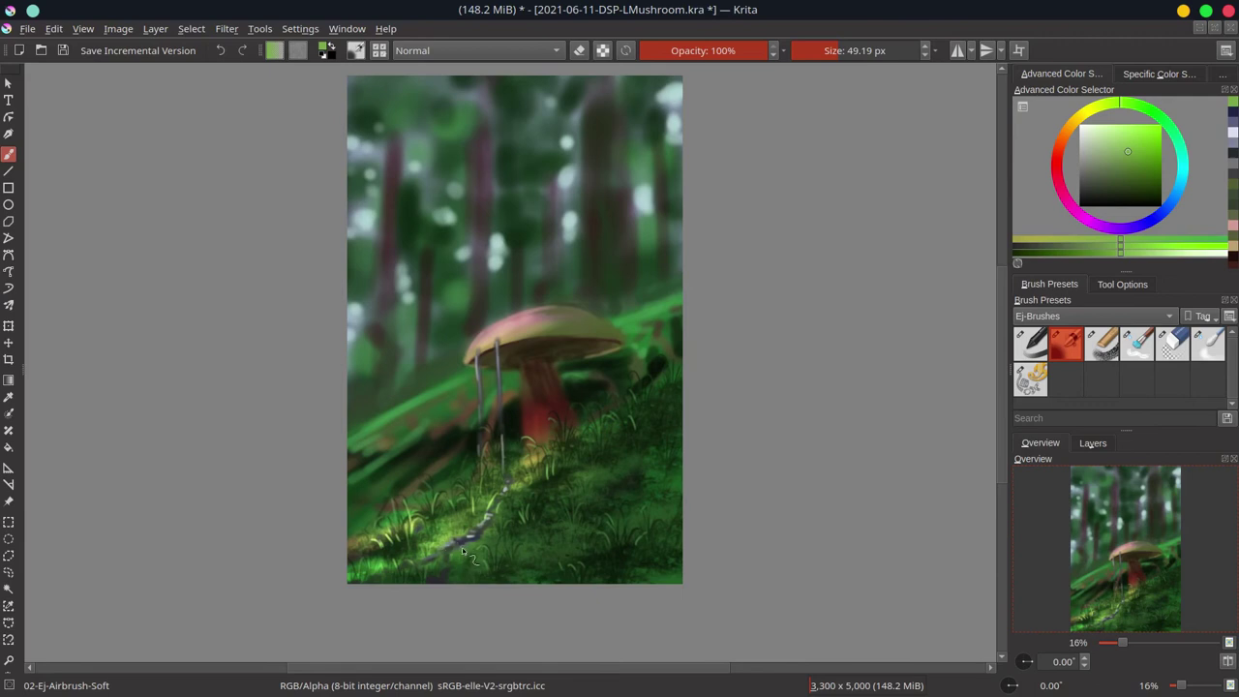
left_click_drag(455, 539, 481, 542)
left_click(468, 545, "ctrl")
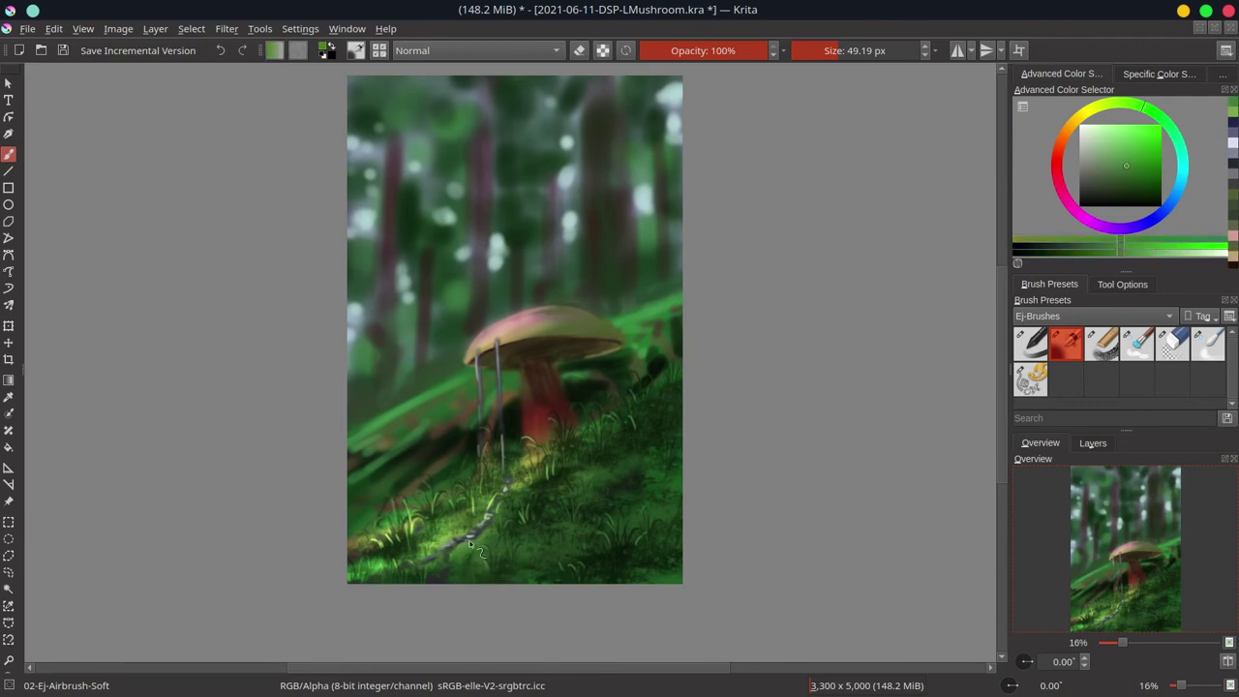
left_click(484, 534, "ctrl")
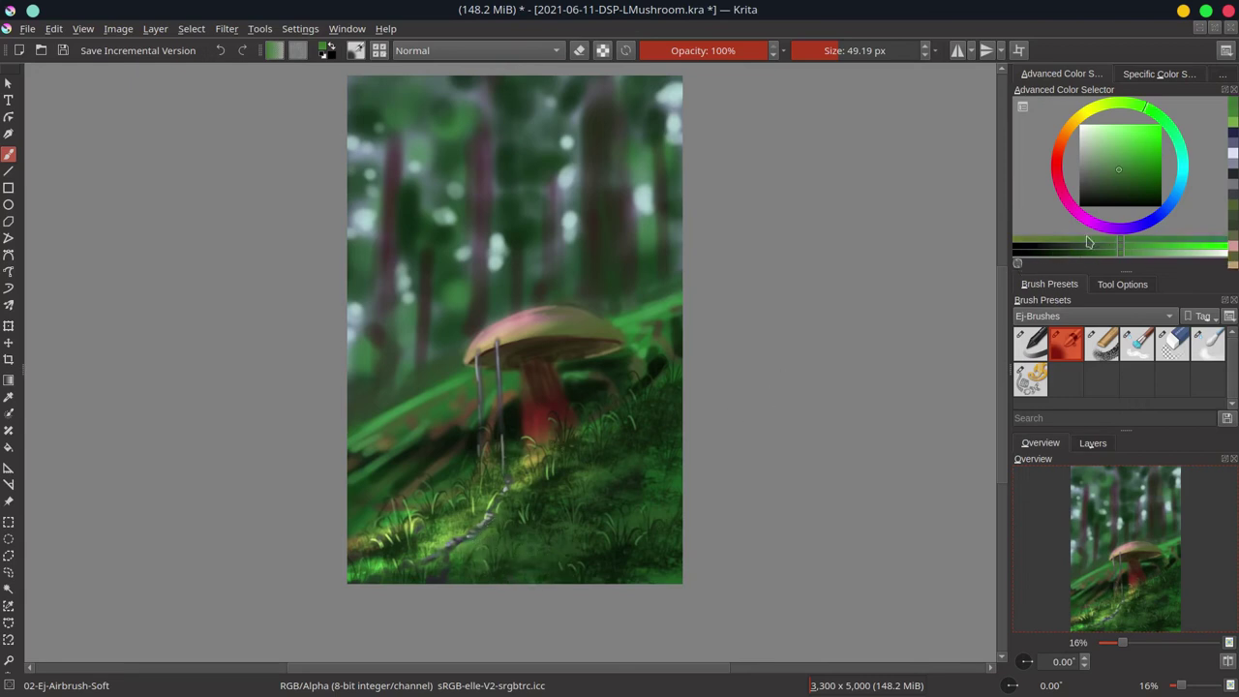
Choose a near-white pale blue and extend the strand down toward the grass.
left_click_drag(1107, 143, 1085, 132)
left_click_drag(1176, 175, 1161, 213)
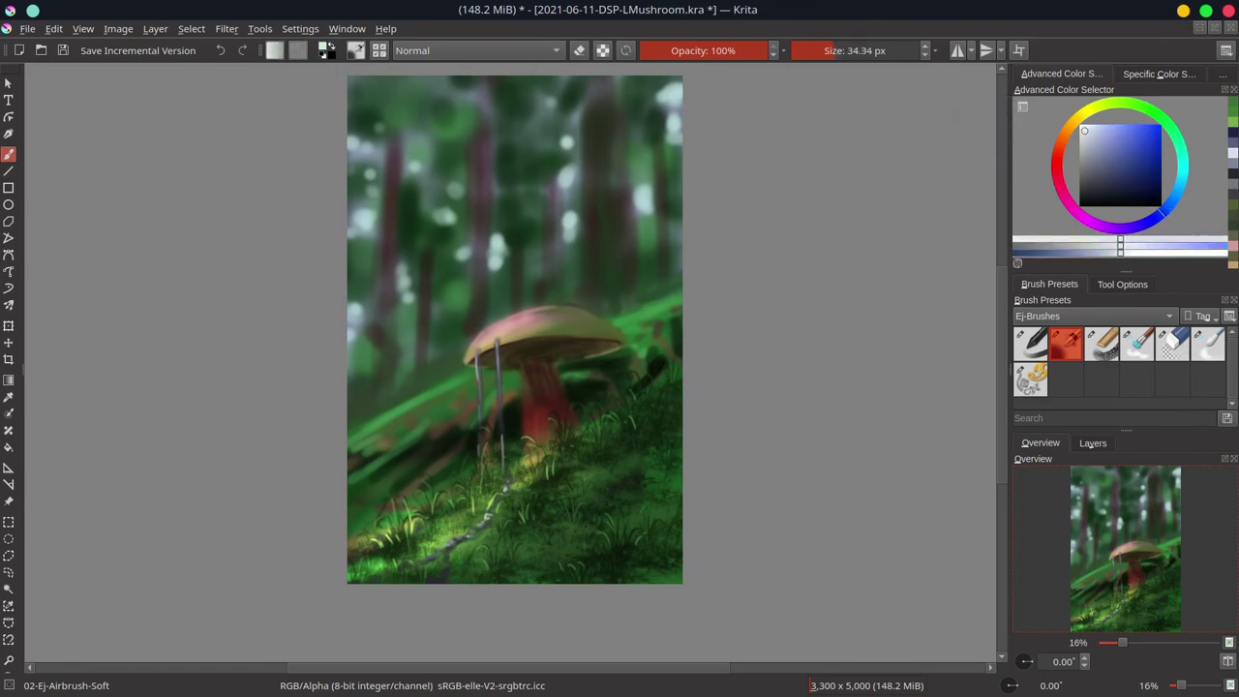
left_click_drag(460, 548, 474, 542)
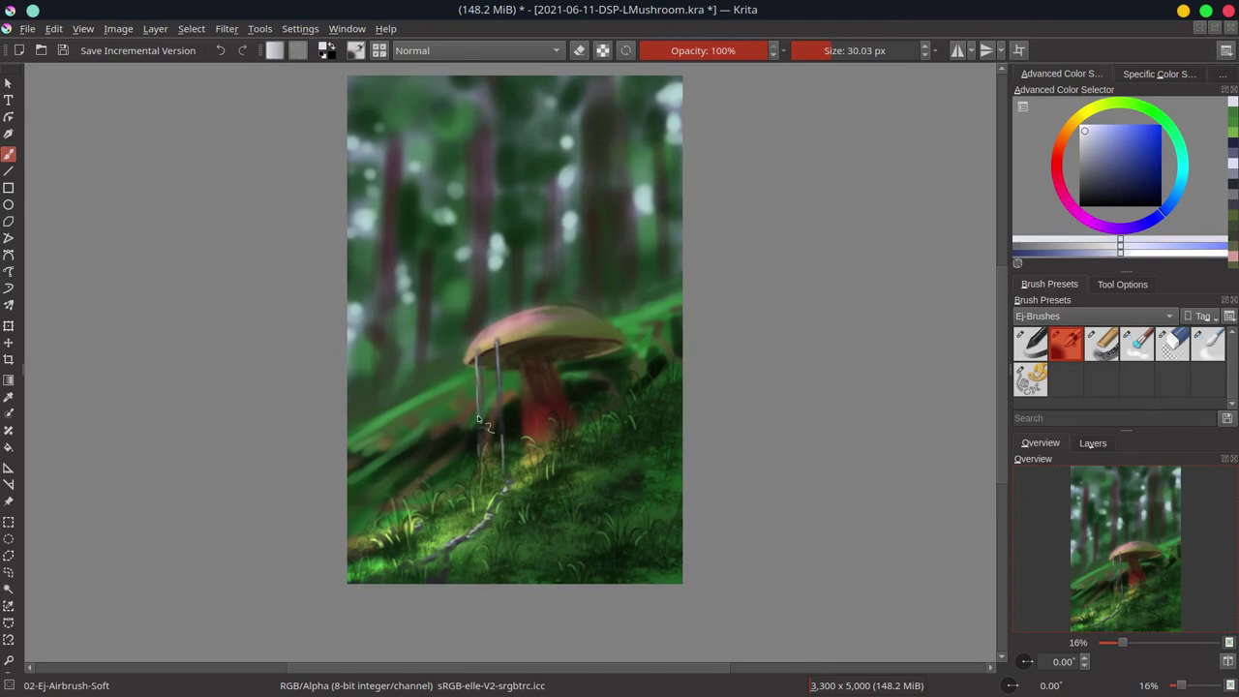
left_click_drag(504, 432, 505, 489)
Save the painting and zoom out to reposition the view.
key("ctrl+s")
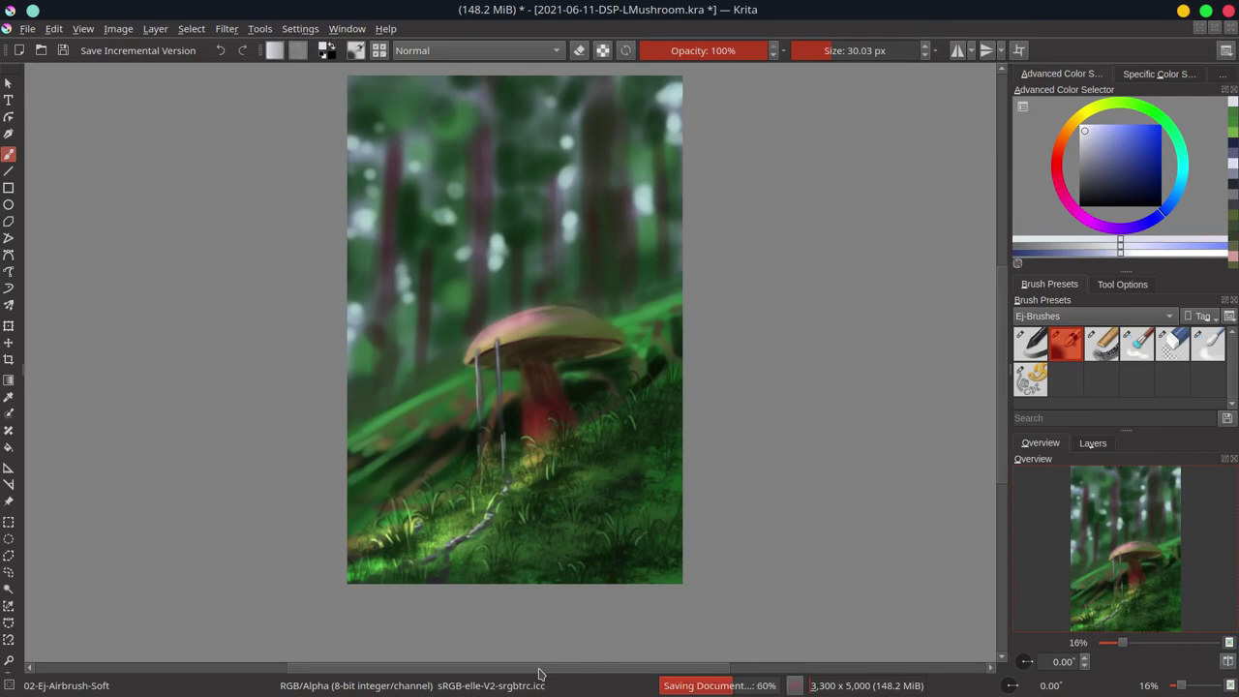
scroll(761, 367, "down", 3)
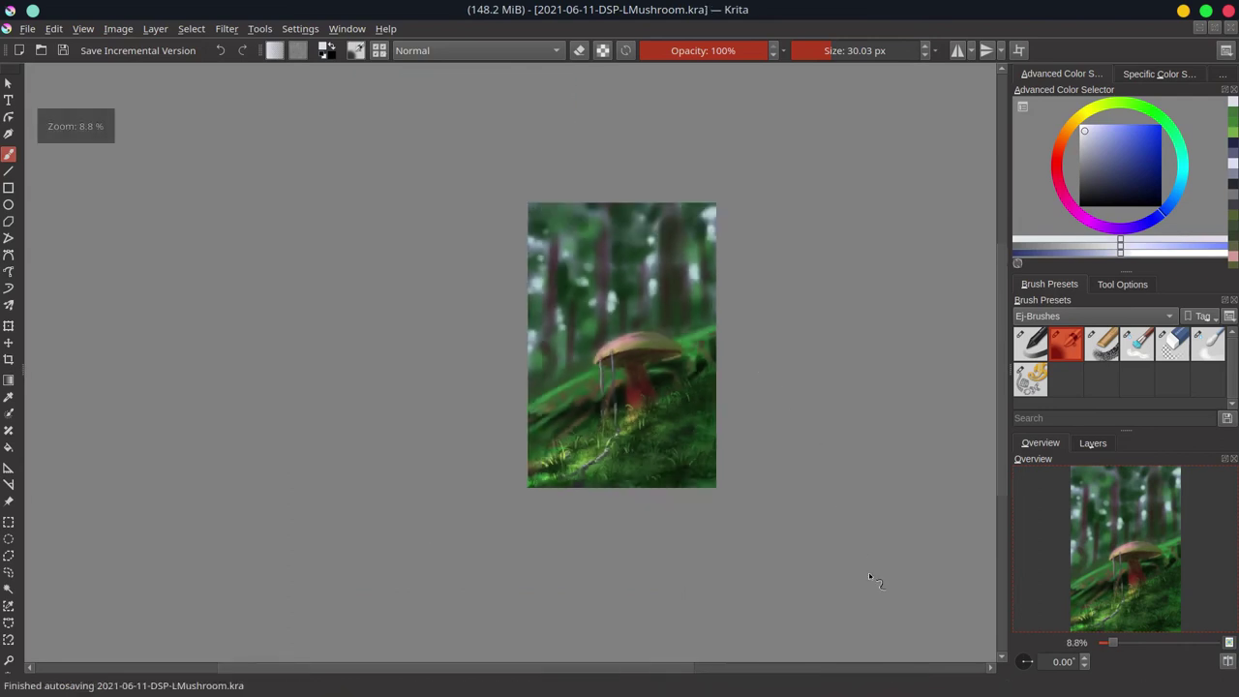
left_click(1227, 661)
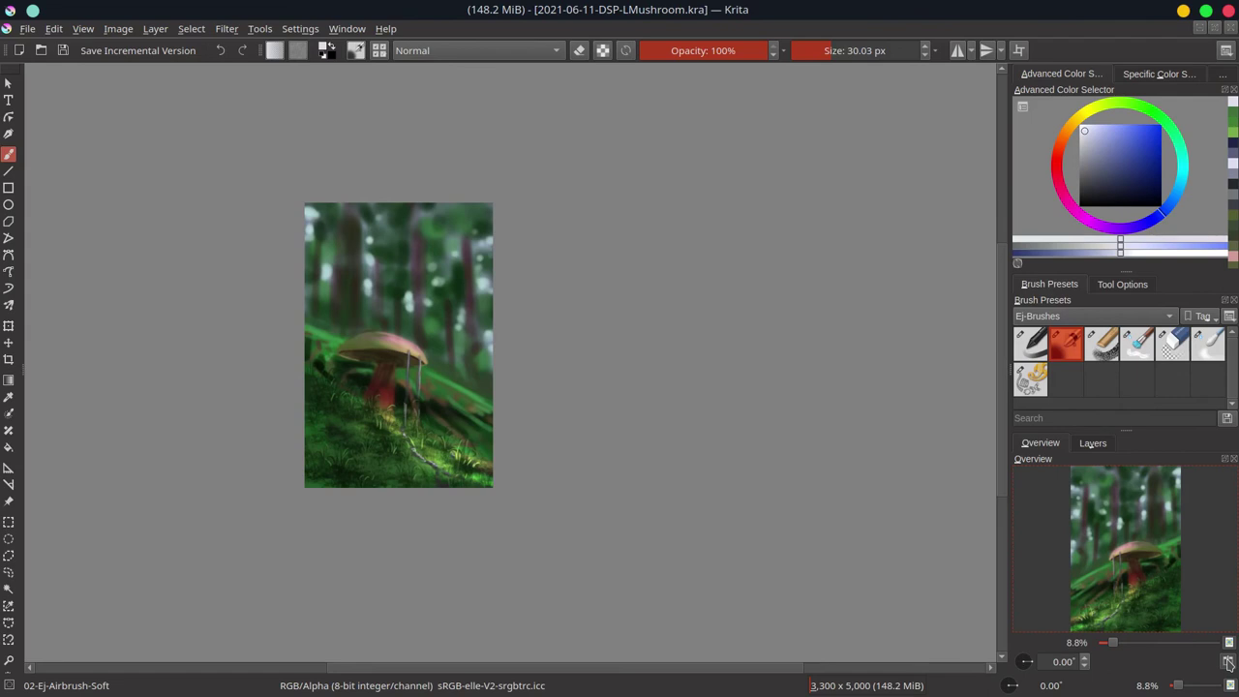
Softly erase a streak beneath the cap with a 28% opacity, ~198 px eraser.
key("e")
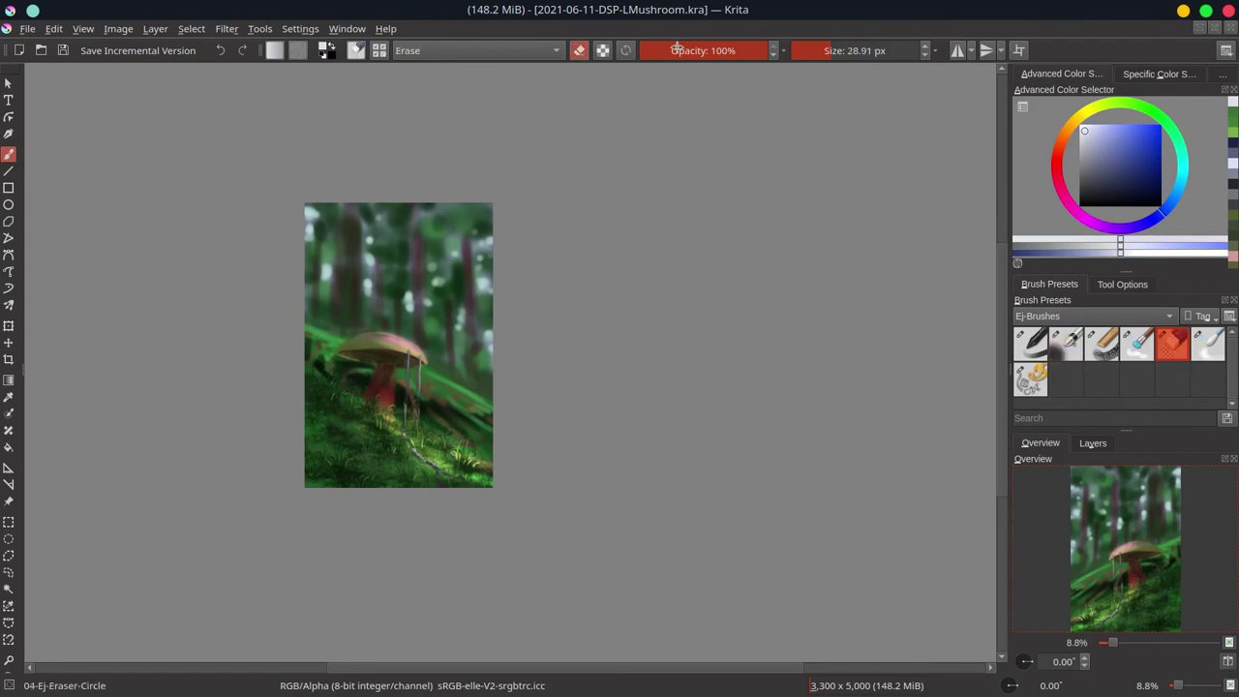
left_click(675, 51)
left_click_drag(830, 50, 871, 51)
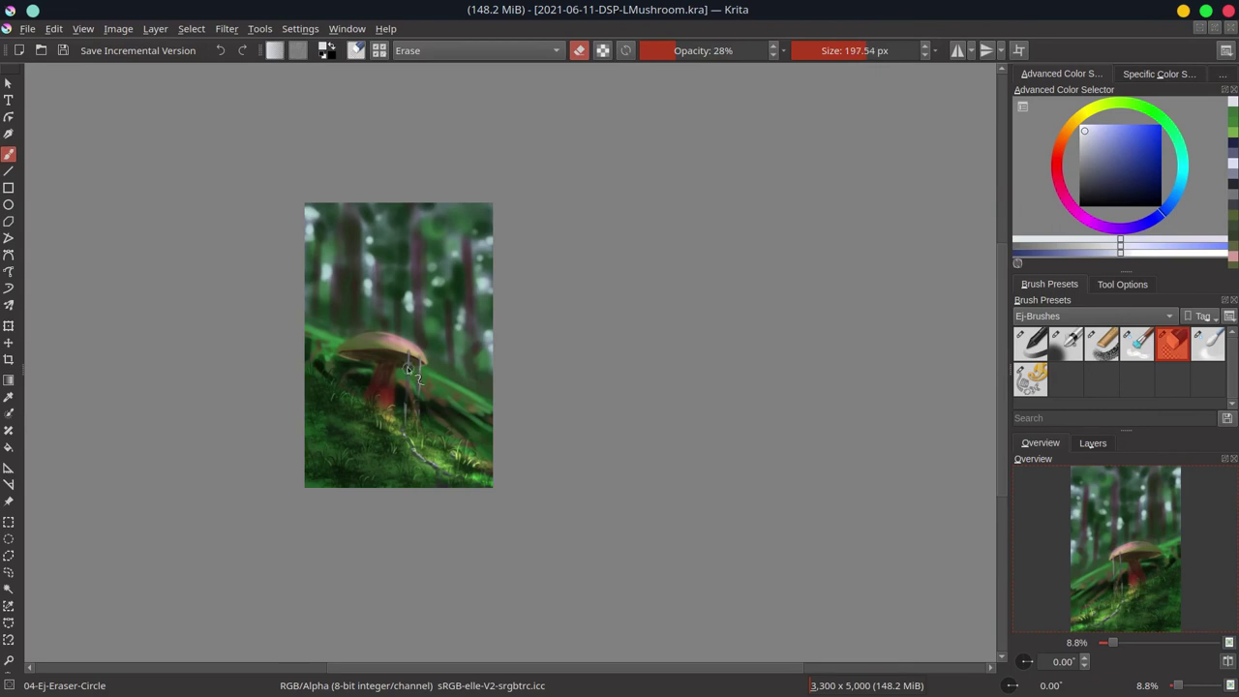
left_click_drag(408, 369, 410, 397)
With the soft airbrush, paint a thin pale strand from the cap and save.
left_click(1055, 355)
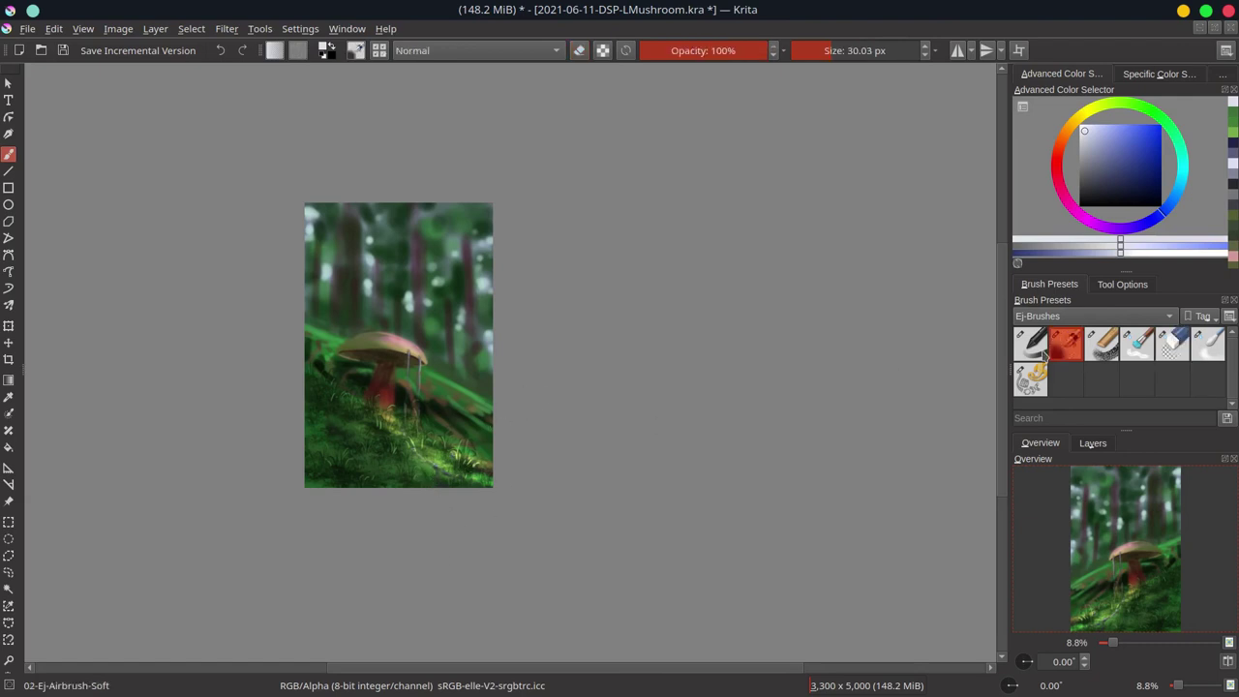
mouse_move(479, 414)
left_mouse_down()
mouse_move(610, 365)
mouse_move(561, 455)
left_mouse_up()
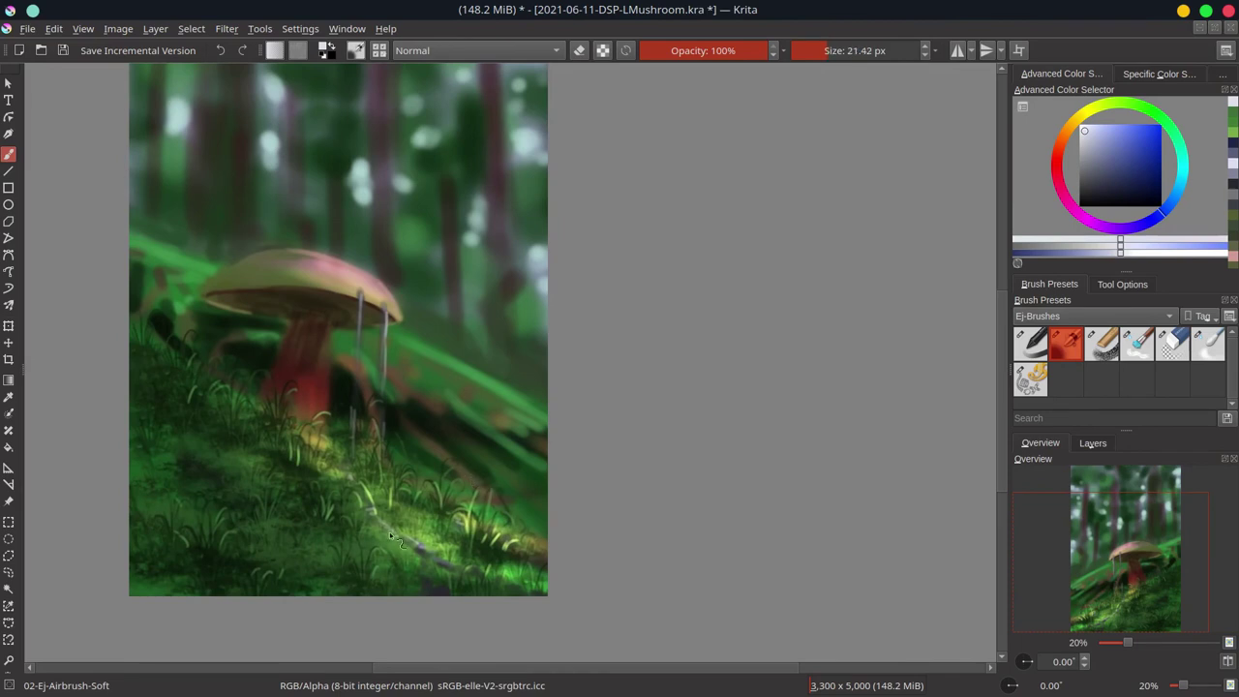
left_click_drag(378, 523, 411, 542)
mouse_move(357, 297)
left_mouse_down()
mouse_move(358, 409)
mouse_move(384, 430)
left_mouse_up()
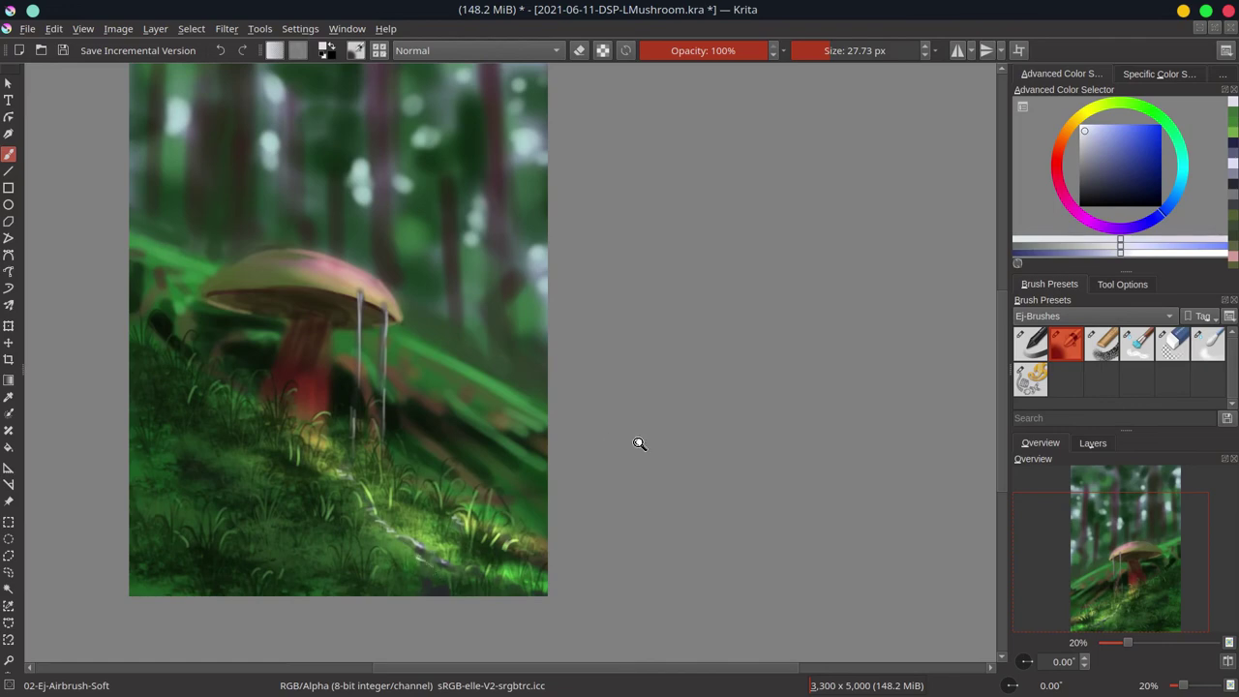
scroll(631, 443, "down", 3)
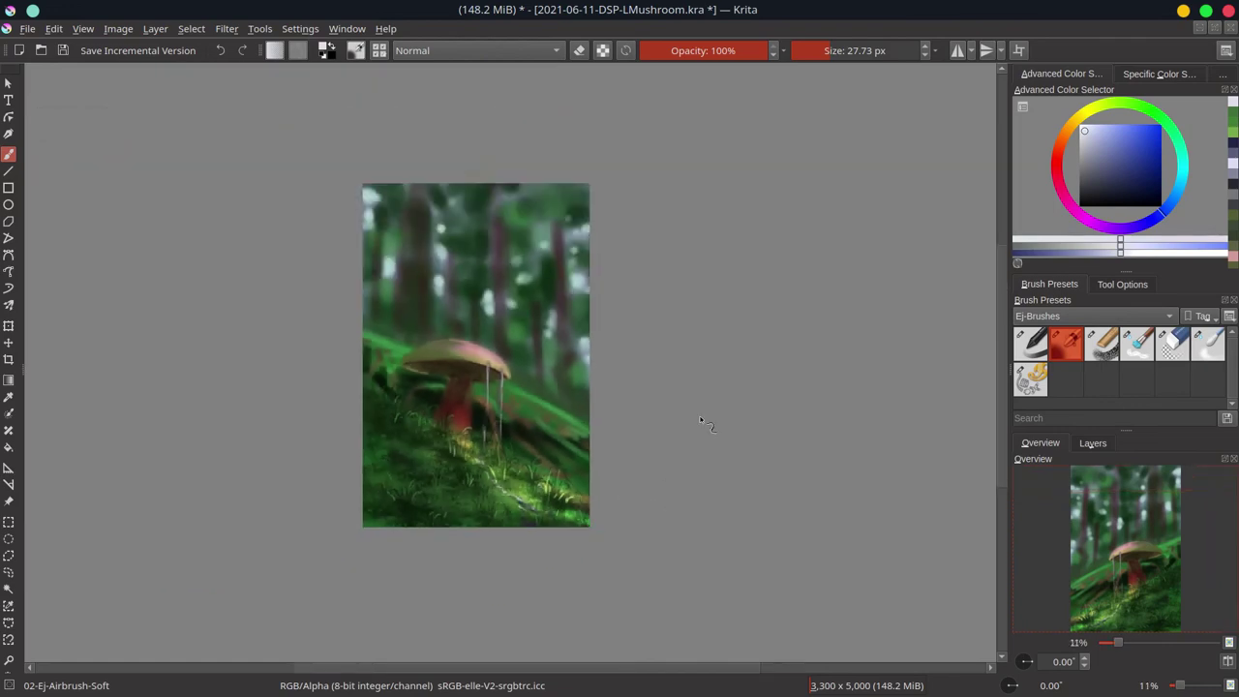
key("ctrl+s")
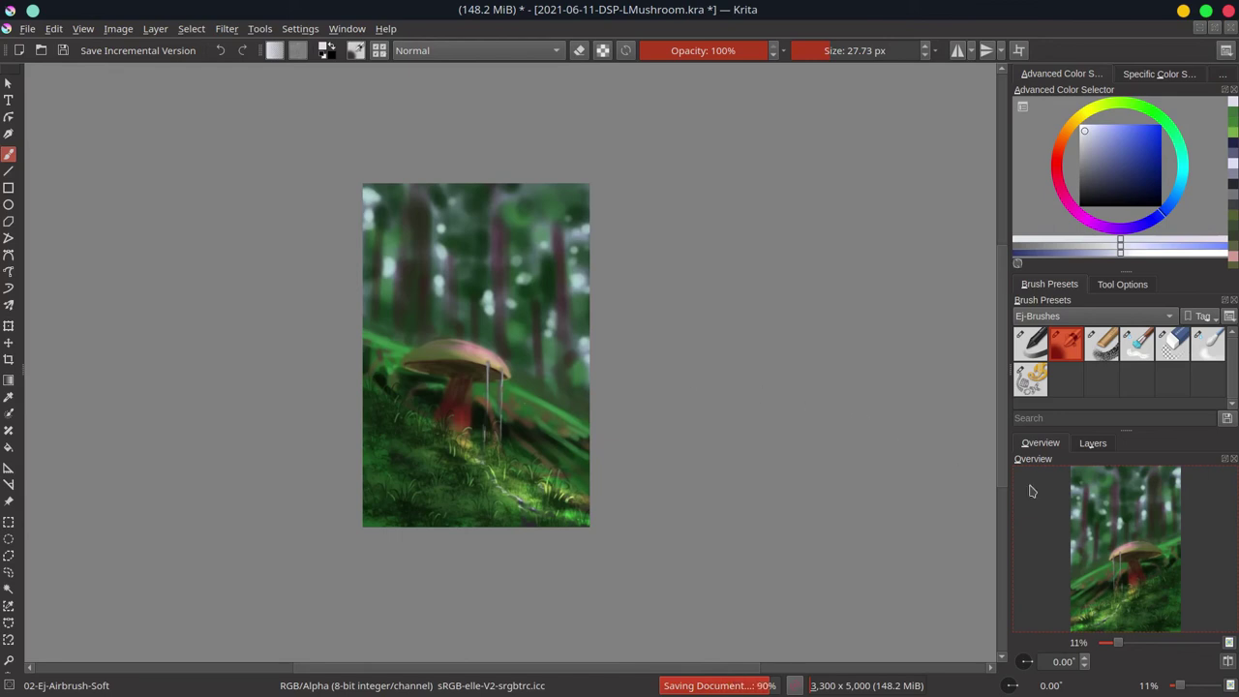
left_click(1092, 442)
Select the Background layer, sample stem reds and brownish orange, ending on lighter orange.
left_click(1178, 531)
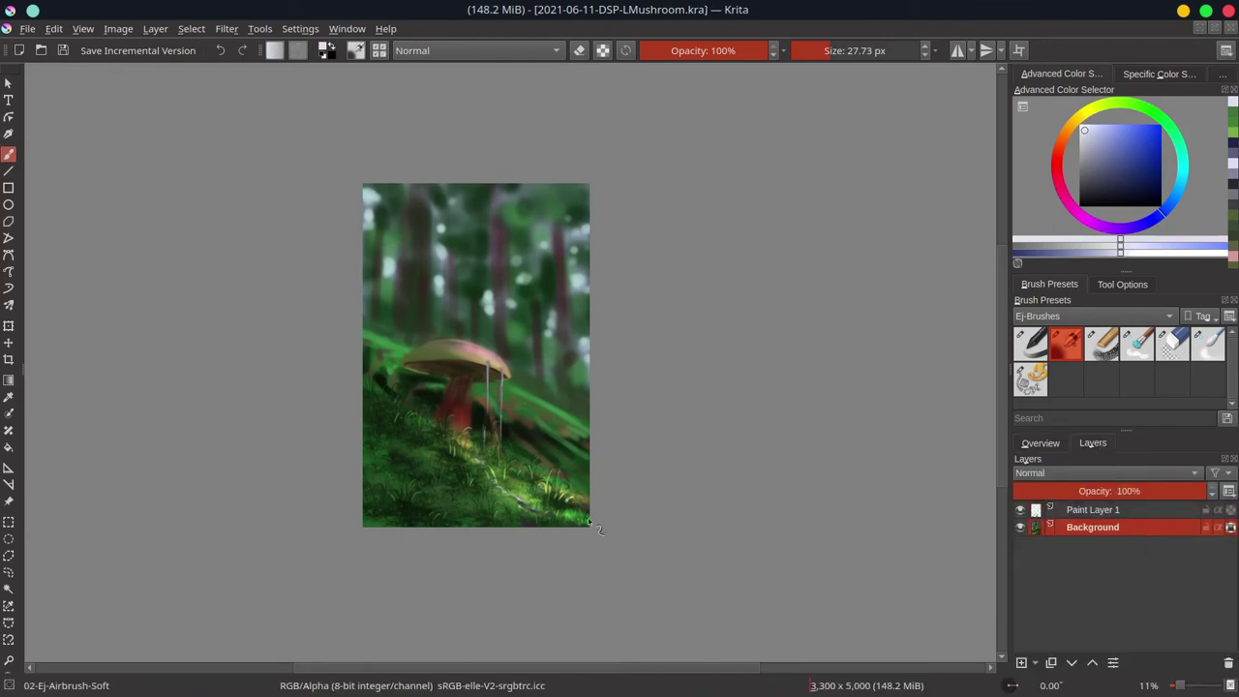
scroll(469, 445, "up", 2)
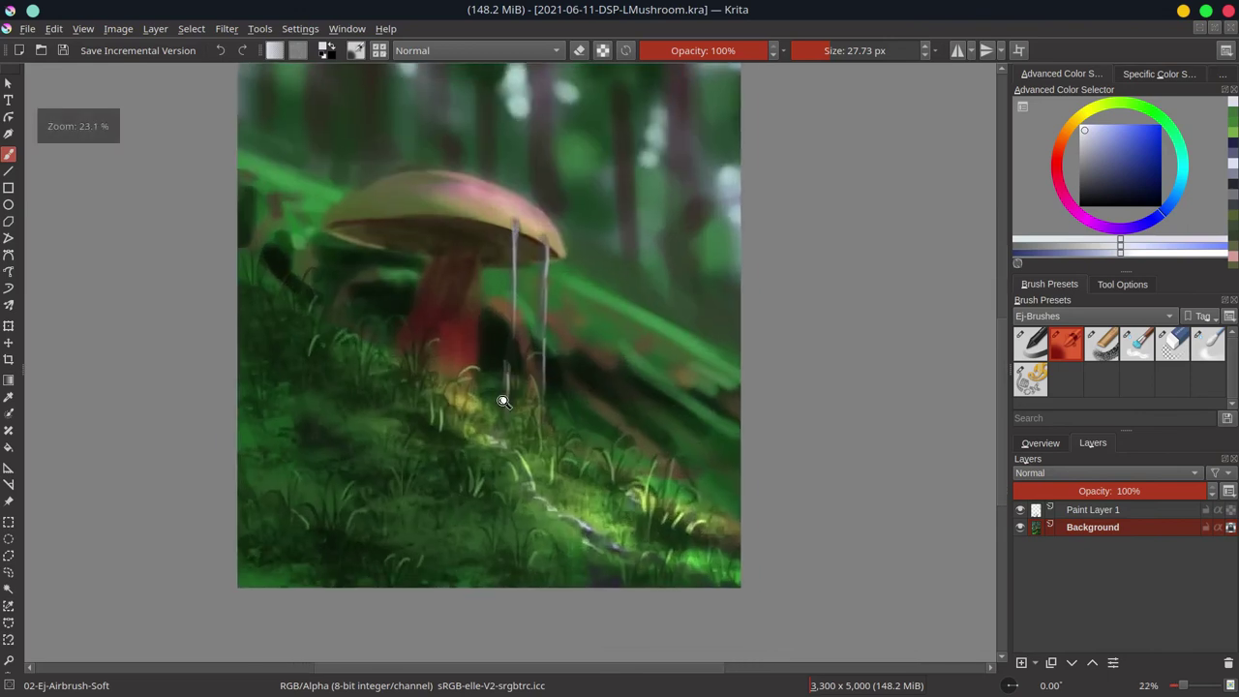
left_click(474, 376, "ctrl")
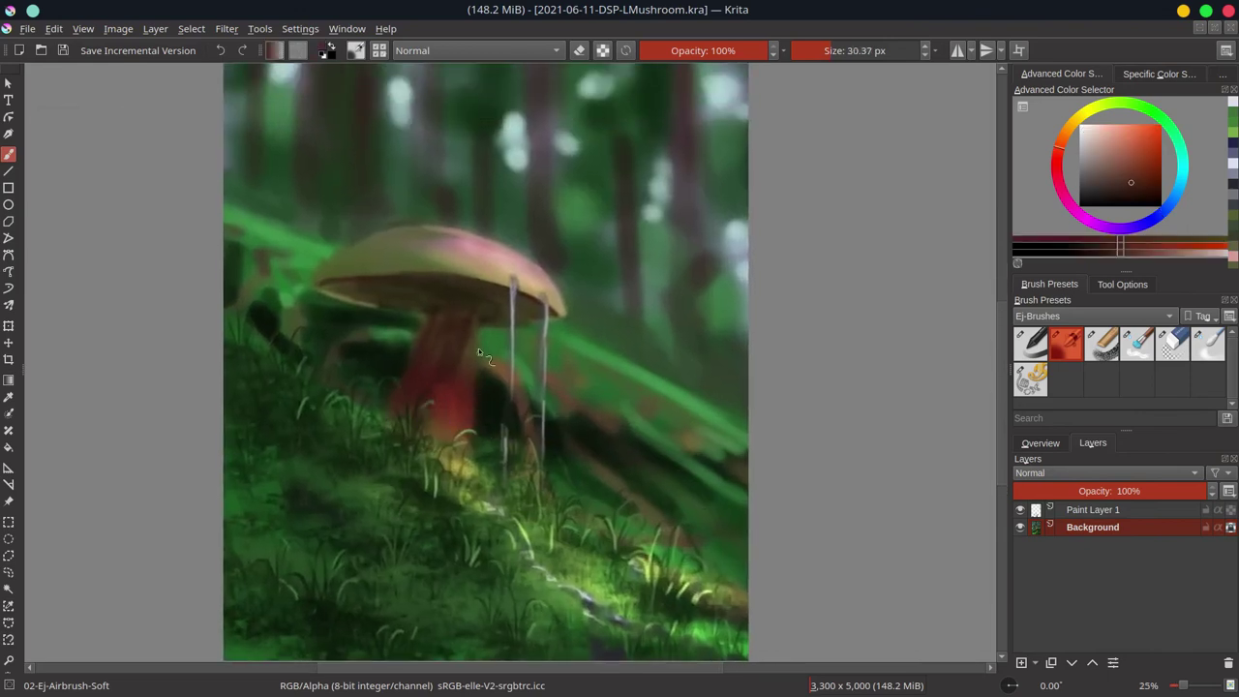
left_click_drag(478, 347, 474, 392)
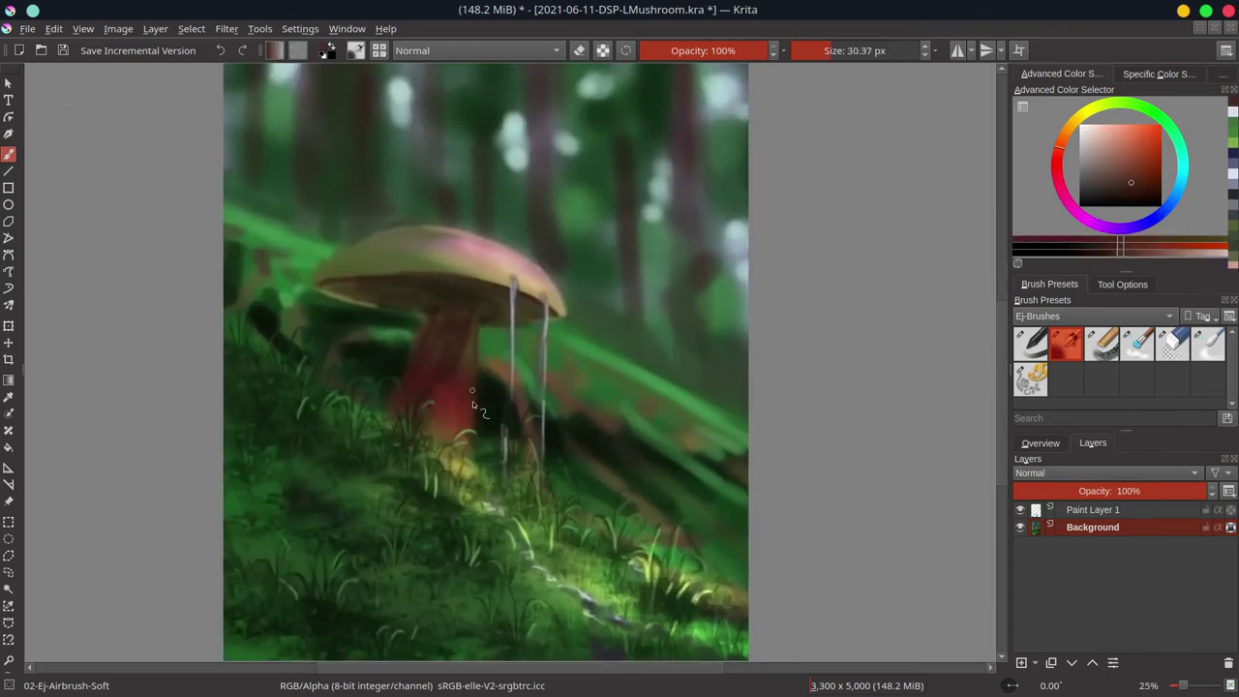
left_click(496, 406, "ctrl")
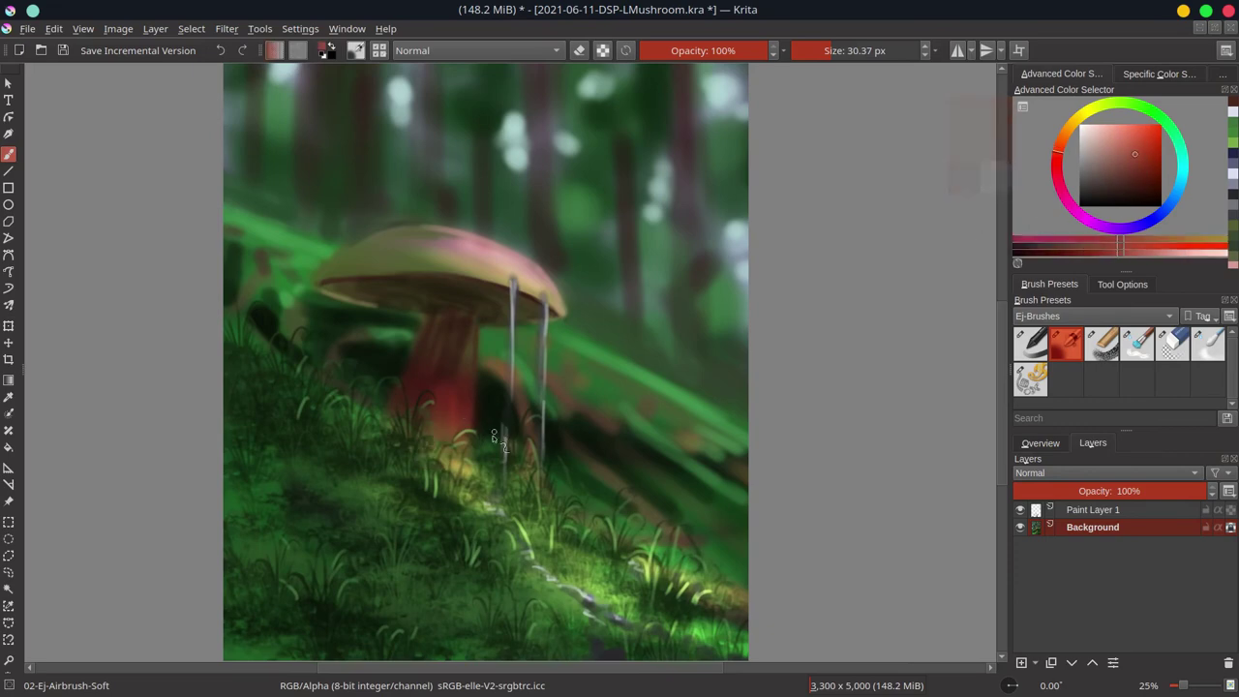
left_click_drag(494, 437, 476, 426)
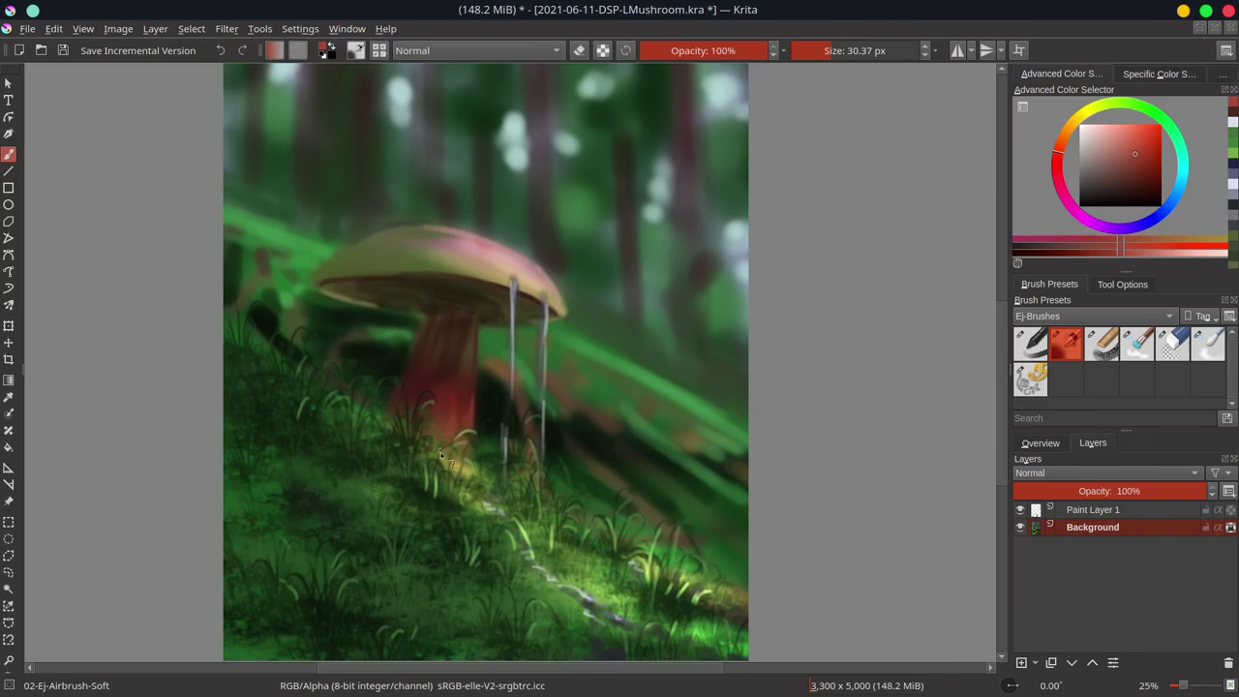
left_click(399, 395, "ctrl")
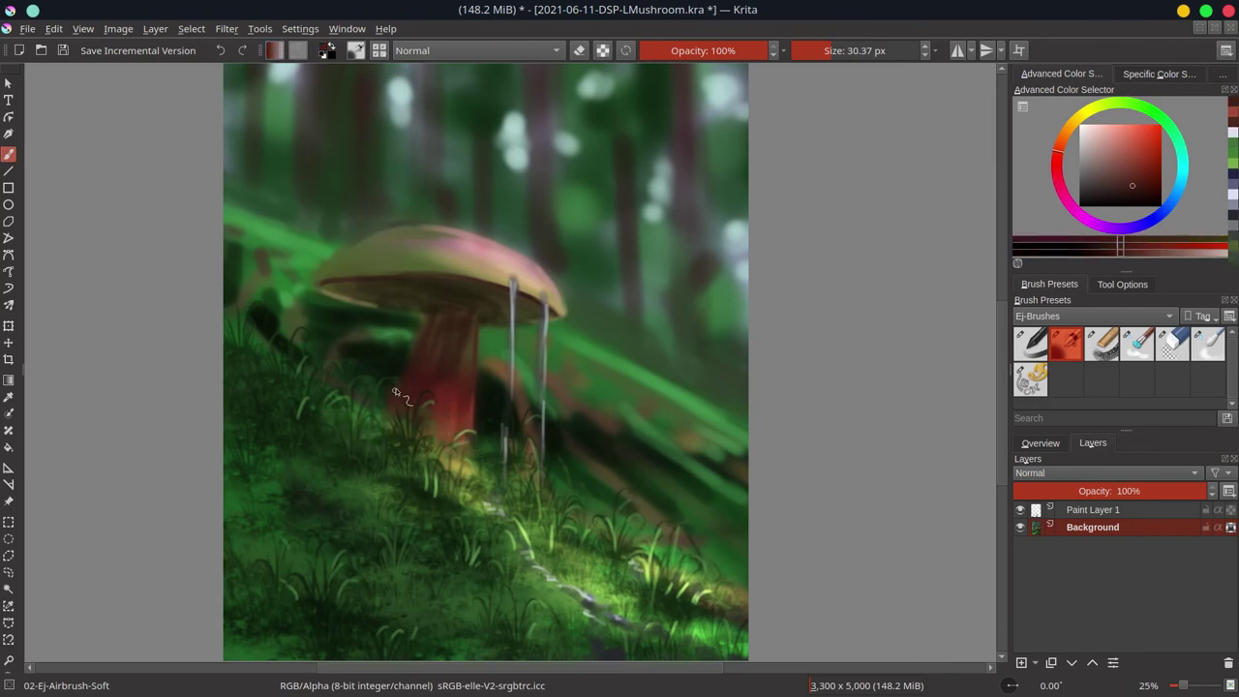
left_click(422, 350, "ctrl")
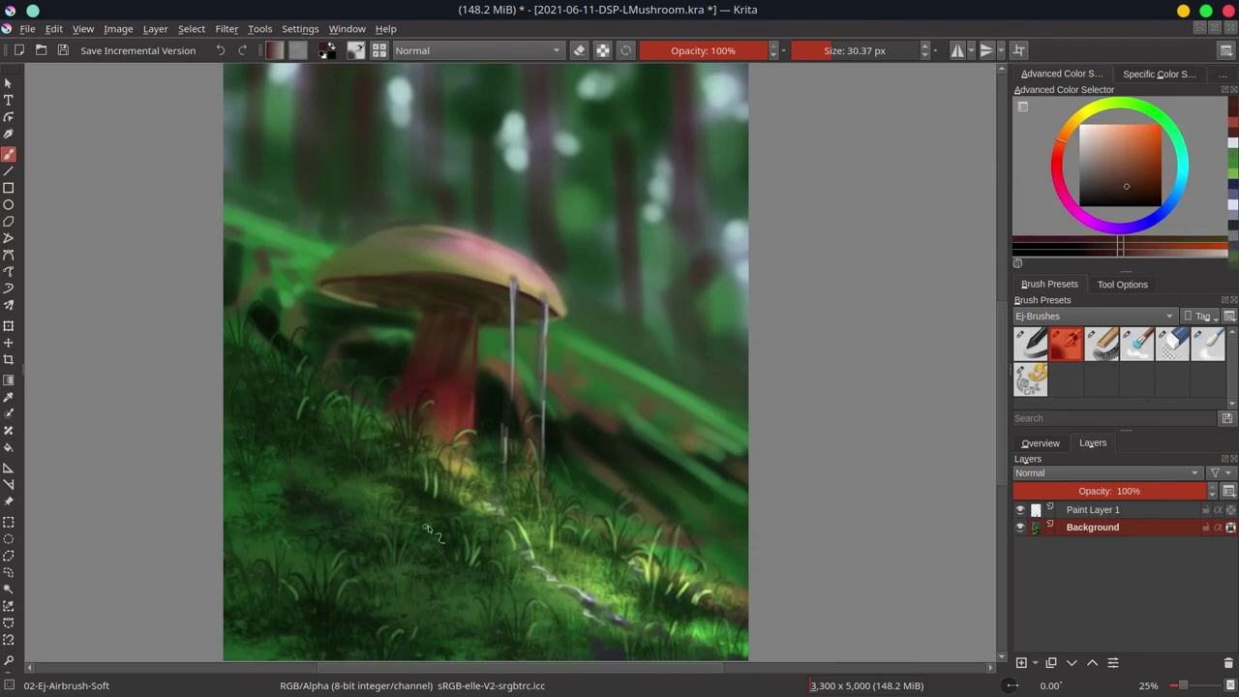
key("minus")
key("minus")
key("minus")
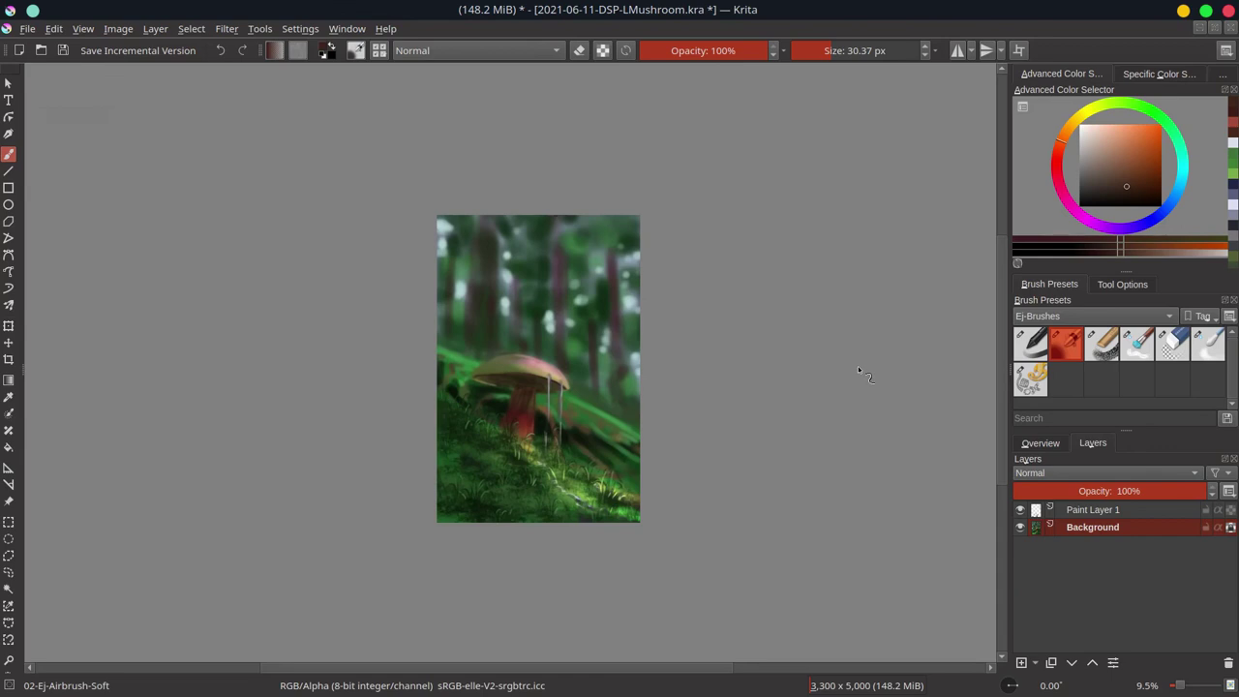
left_click(1100, 163)
Set the brush to Color Dodge, save, and glow the grass with a ~445 px brush.
left_click(473, 50)
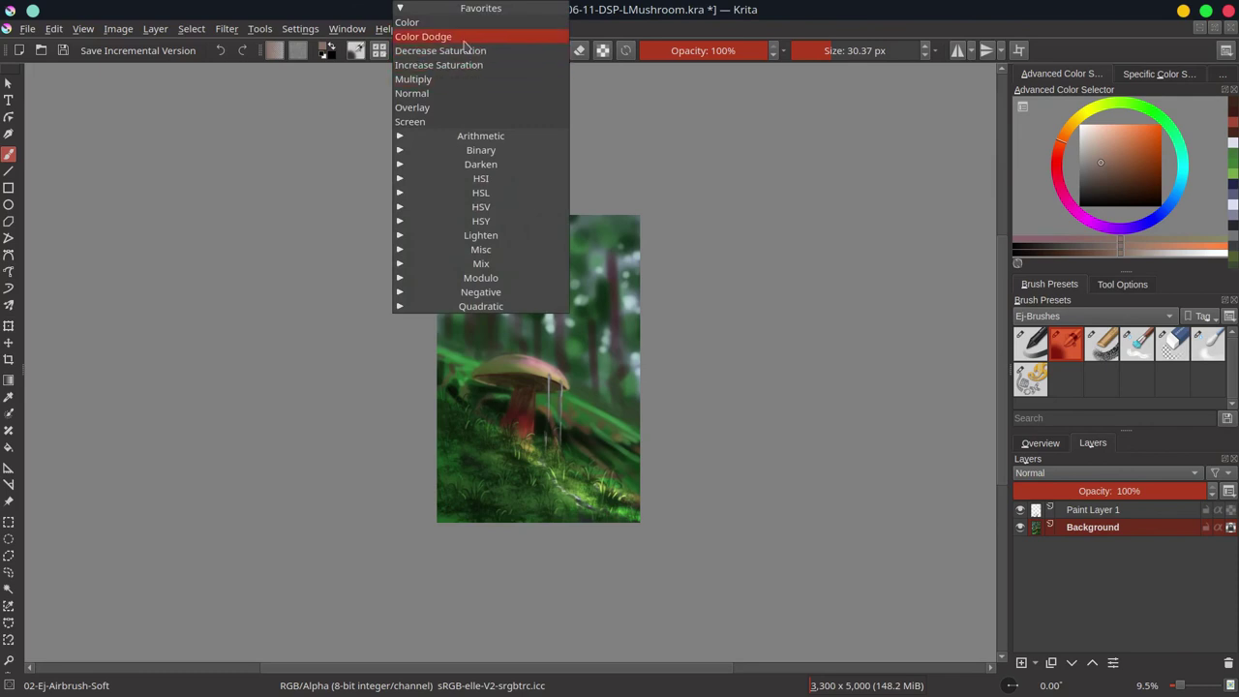
left_click(463, 39)
key("ctrl+s")
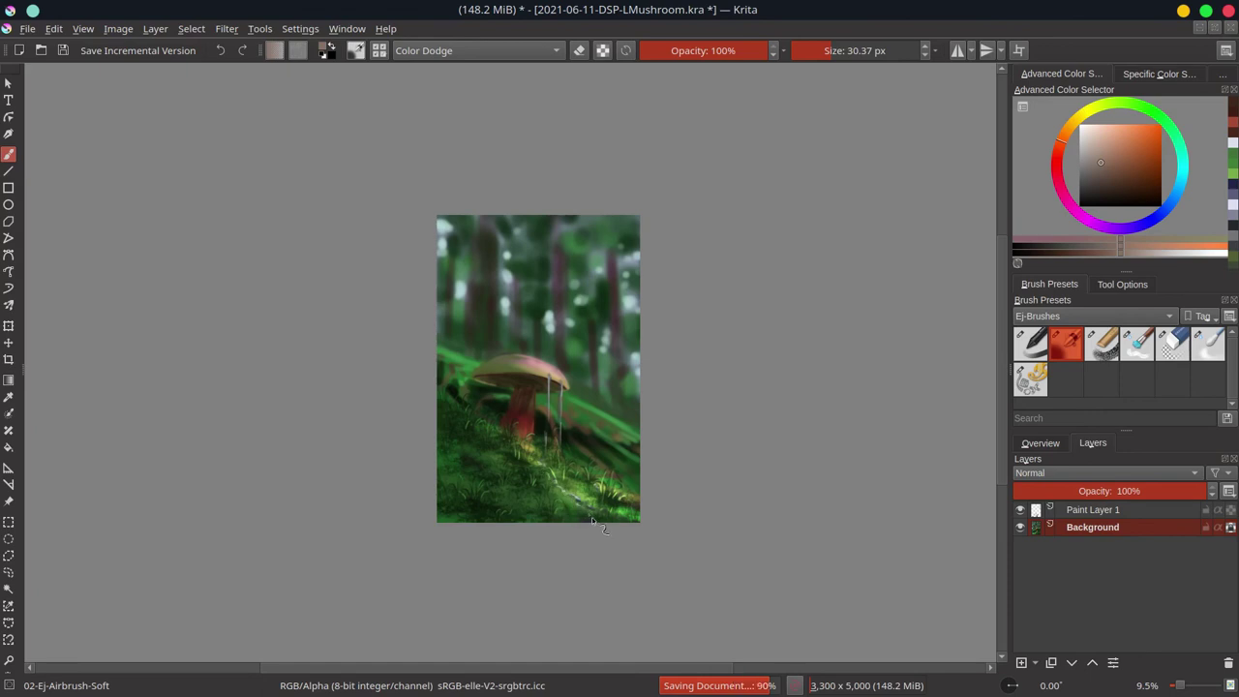
left_click_drag(550, 480, 619, 480)
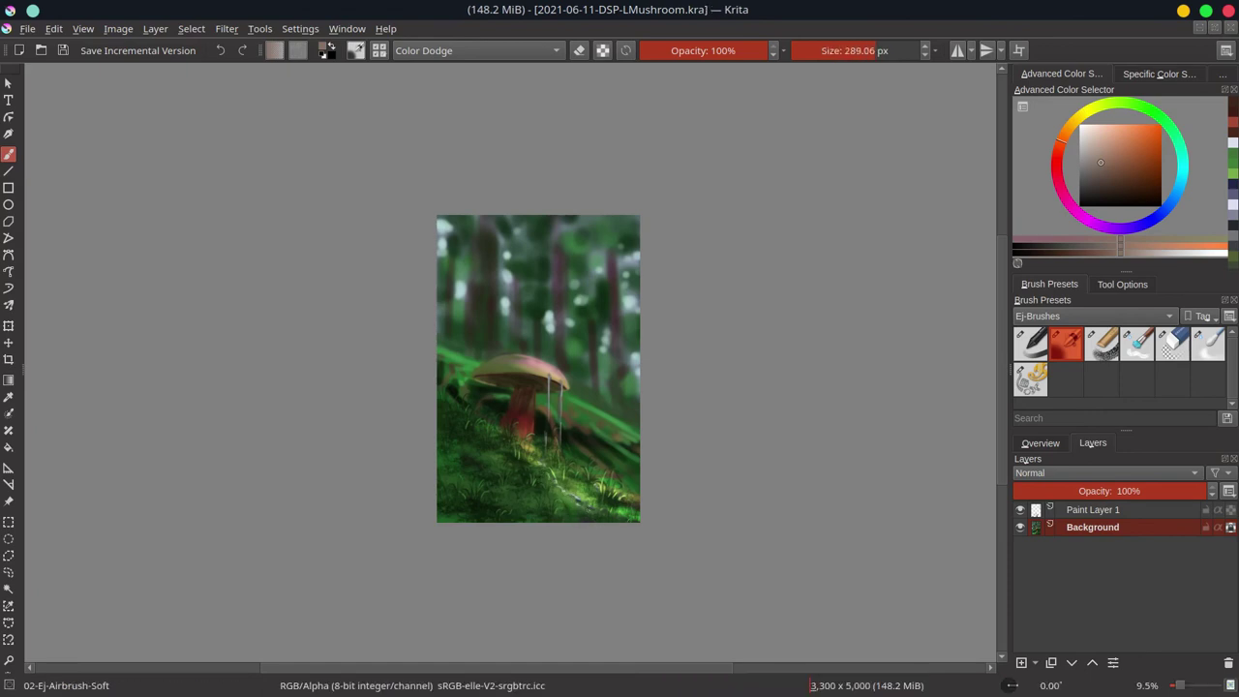
mouse_move(538, 501)
left_mouse_down()
mouse_move(606, 495)
mouse_move(528, 479)
mouse_move(523, 449)
left_mouse_up()
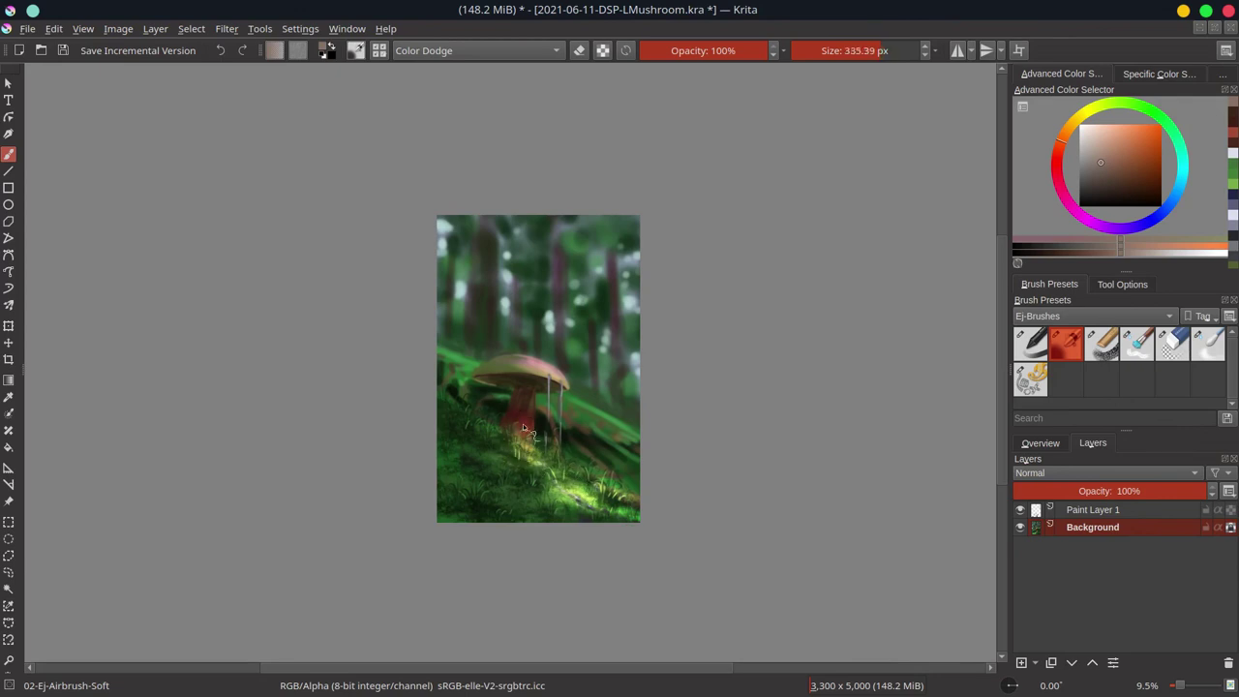
Brighten the grass left of the stem and the cap's edge with a smaller brush, then save.
left_click_drag(616, 505, 579, 487)
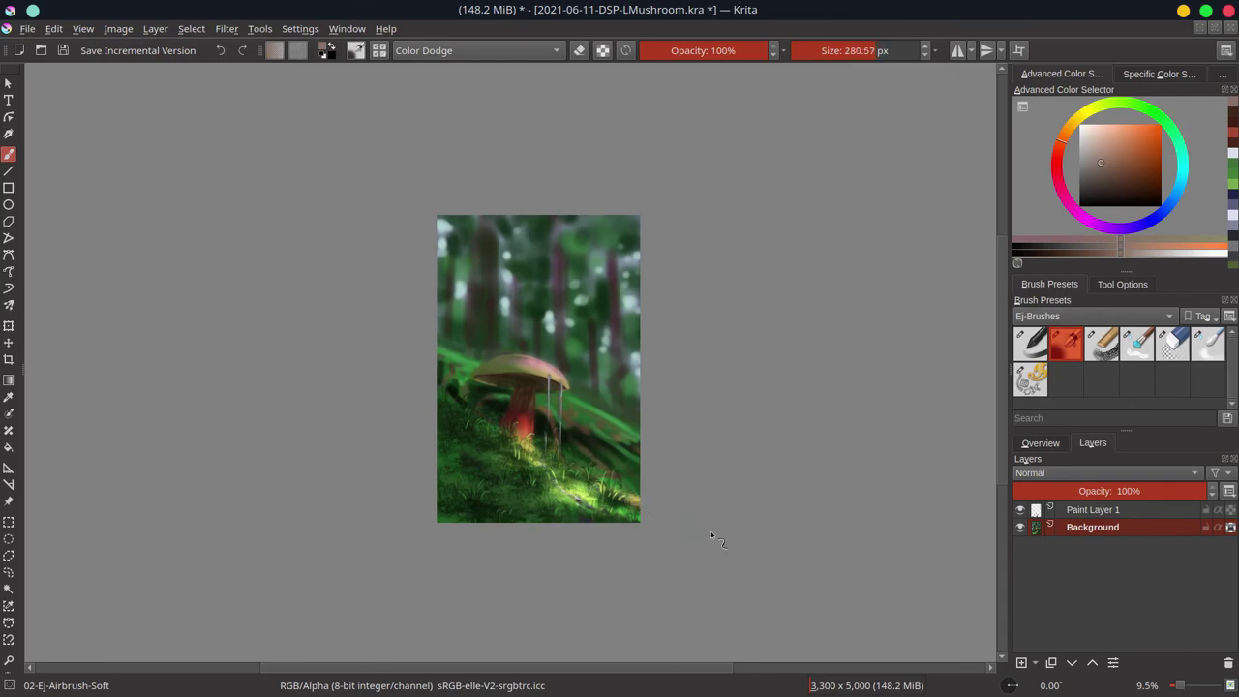
left_click_drag(505, 445, 499, 443)
left_click_drag(499, 439, 476, 434)
left_click_drag(535, 364, 542, 379)
key("bracketright")
left_click_drag(534, 364, 561, 383)
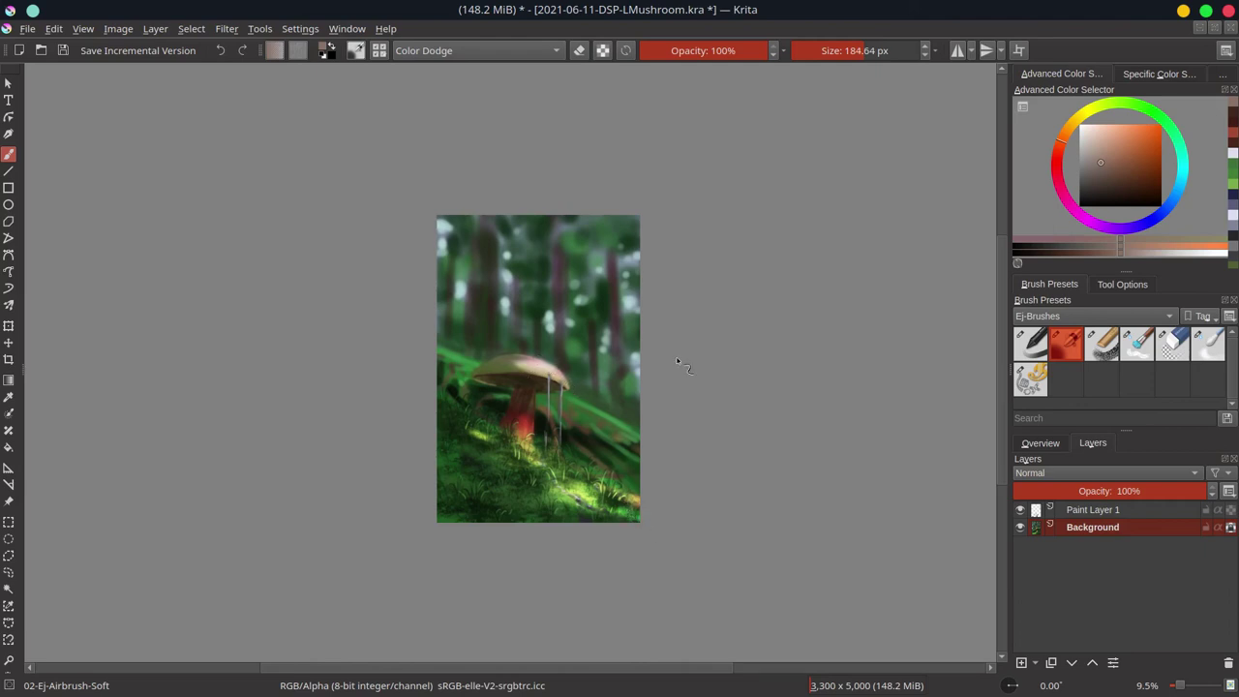
key("ctrl+s")
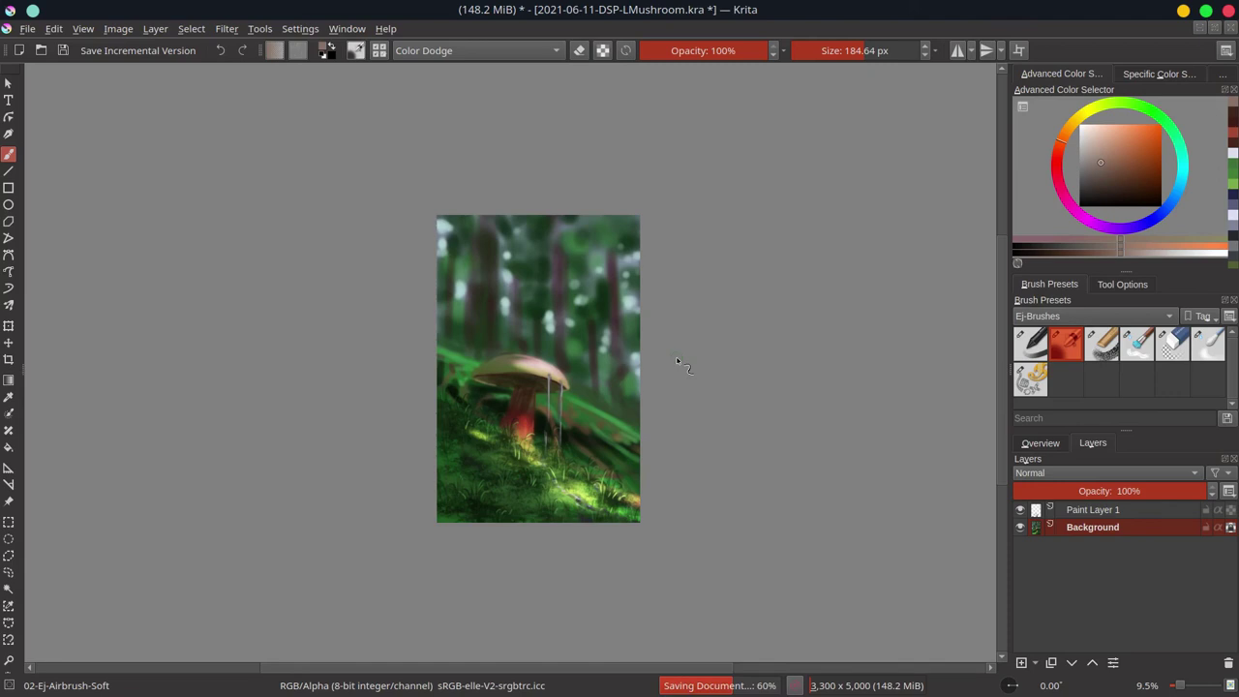
Show the painting in the Overview docker and flip the canvas view horizontally to check the composition.
left_click(1040, 443)
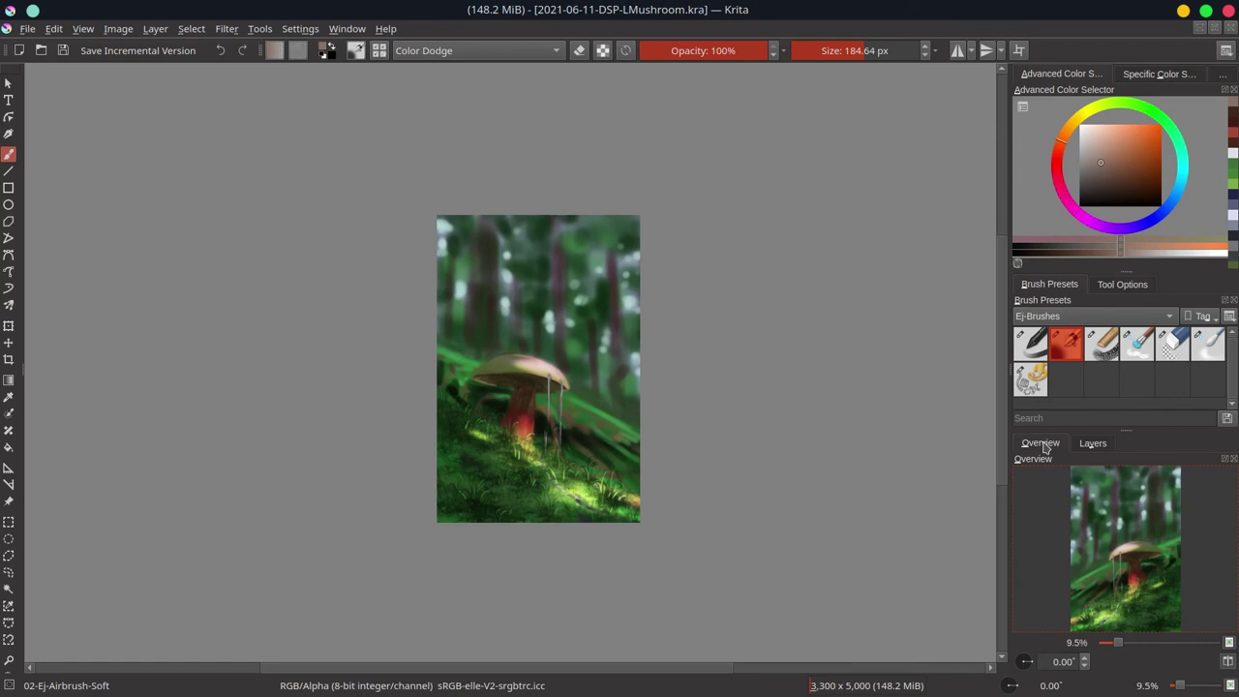
left_click(1226, 664)
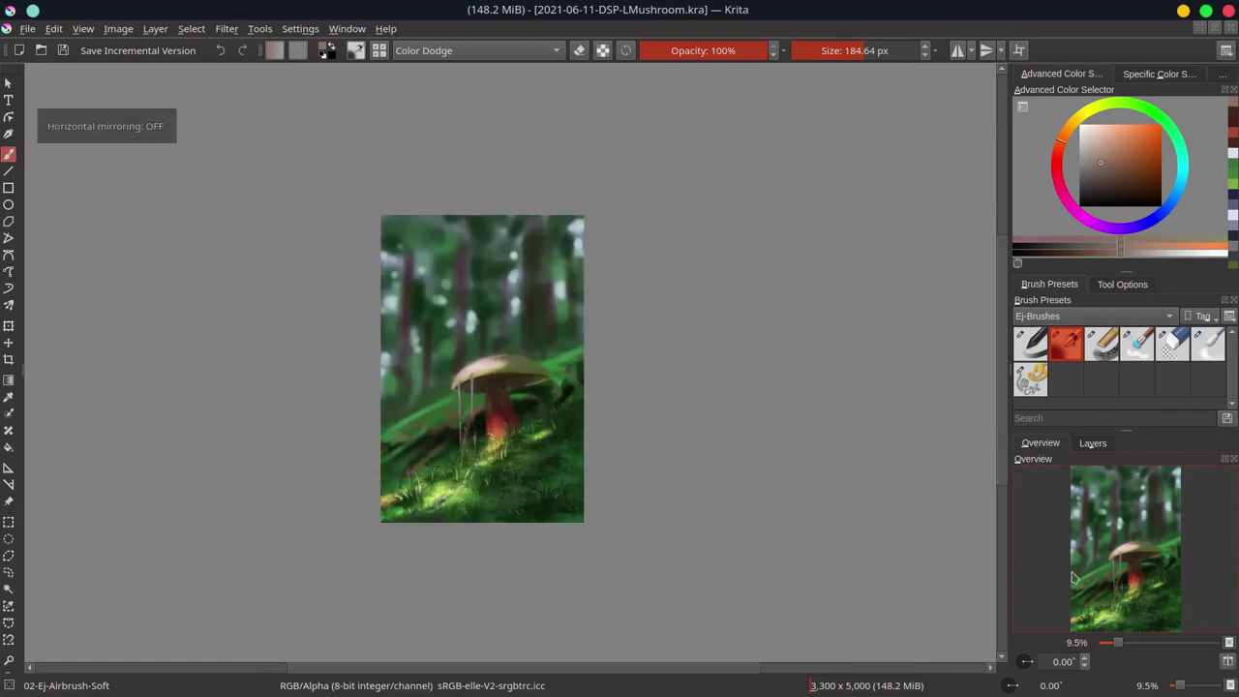